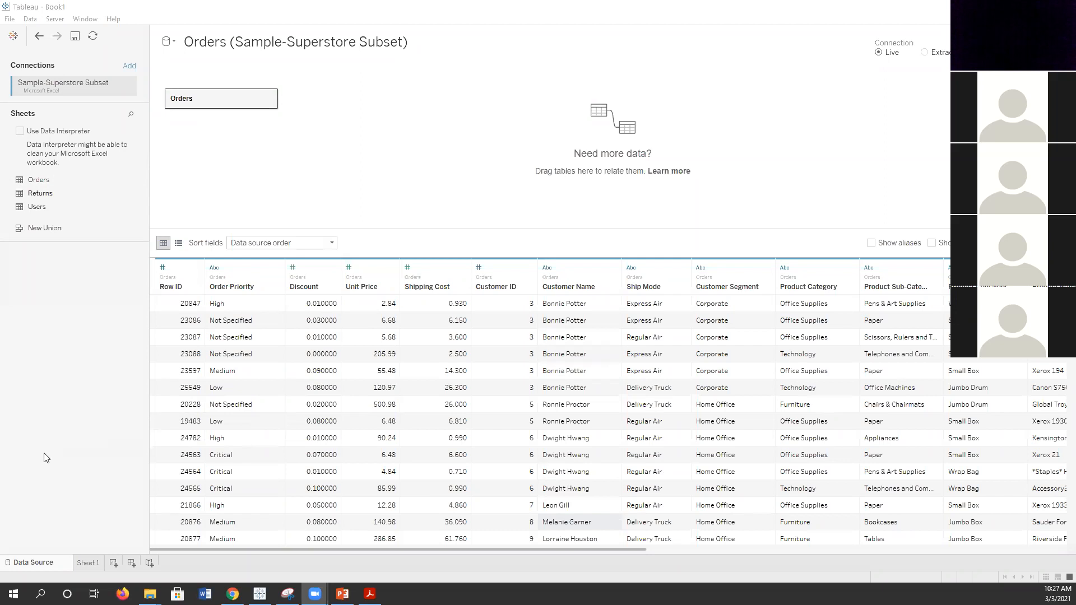
Step: Open Sheet 1, add a second blank worksheet to the workbook, and return to Sheet 1
{"action": "left_click_drag", "start_coordinate": [236, 550], "coordinate": [151, 522]}
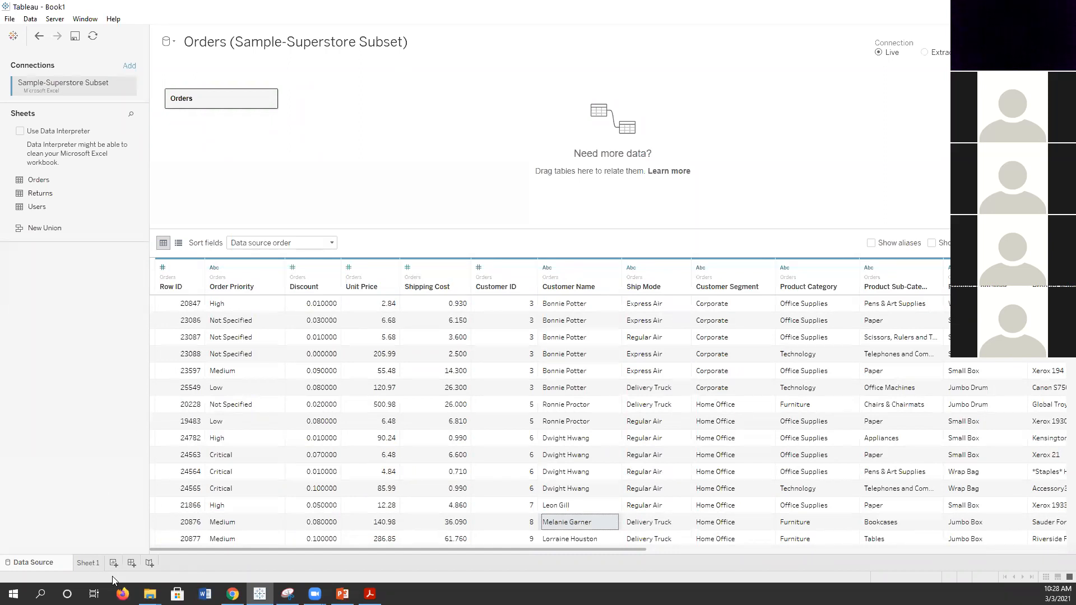
{"action": "left_click", "coordinate": [88, 563]}
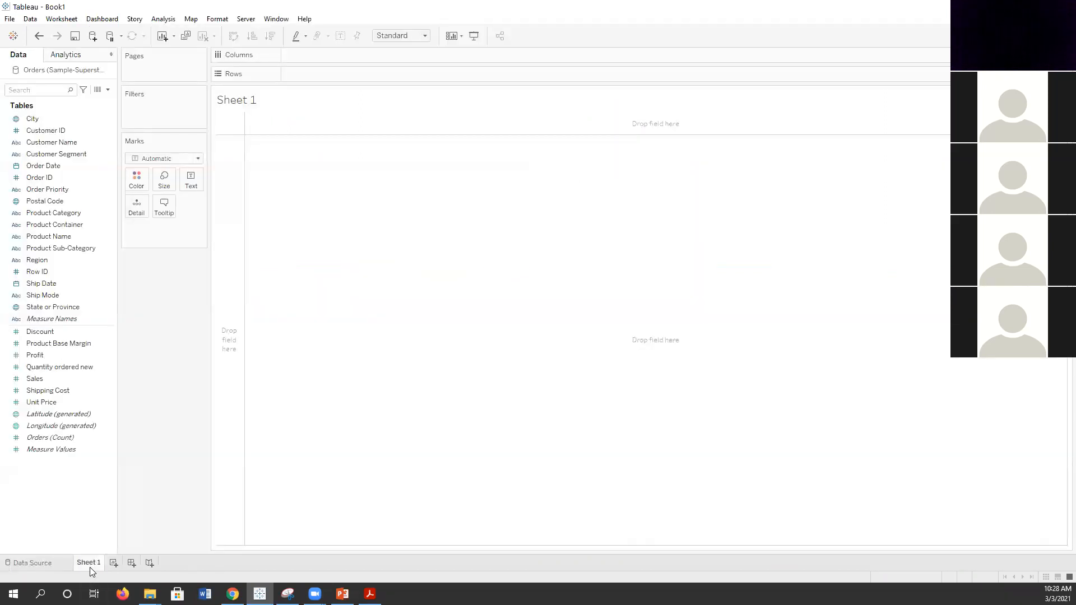
{"action": "left_click", "coordinate": [114, 564]}
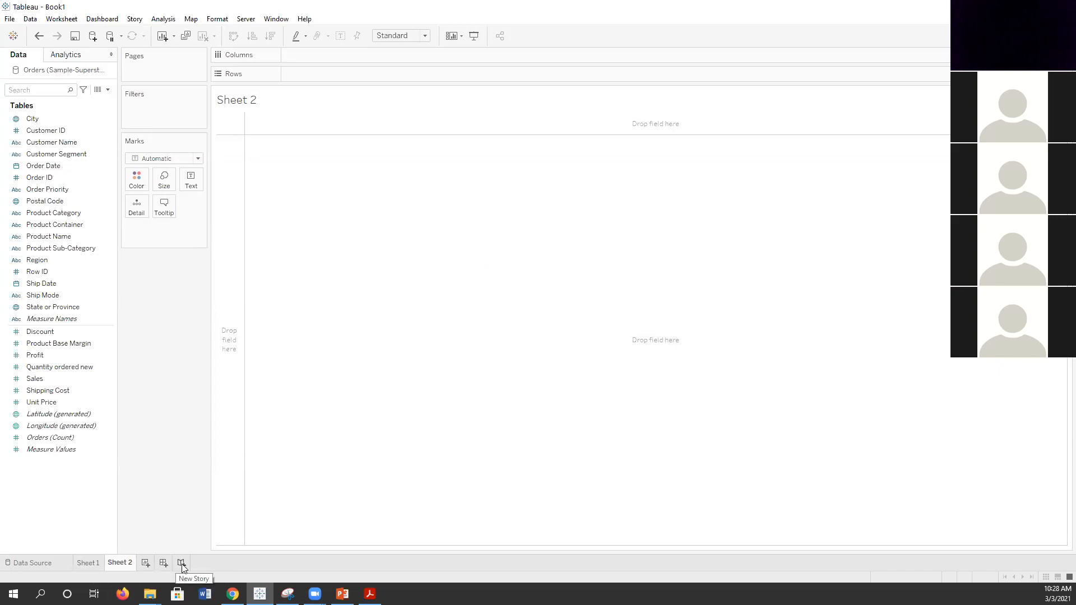
{"action": "left_click", "coordinate": [87, 563]}
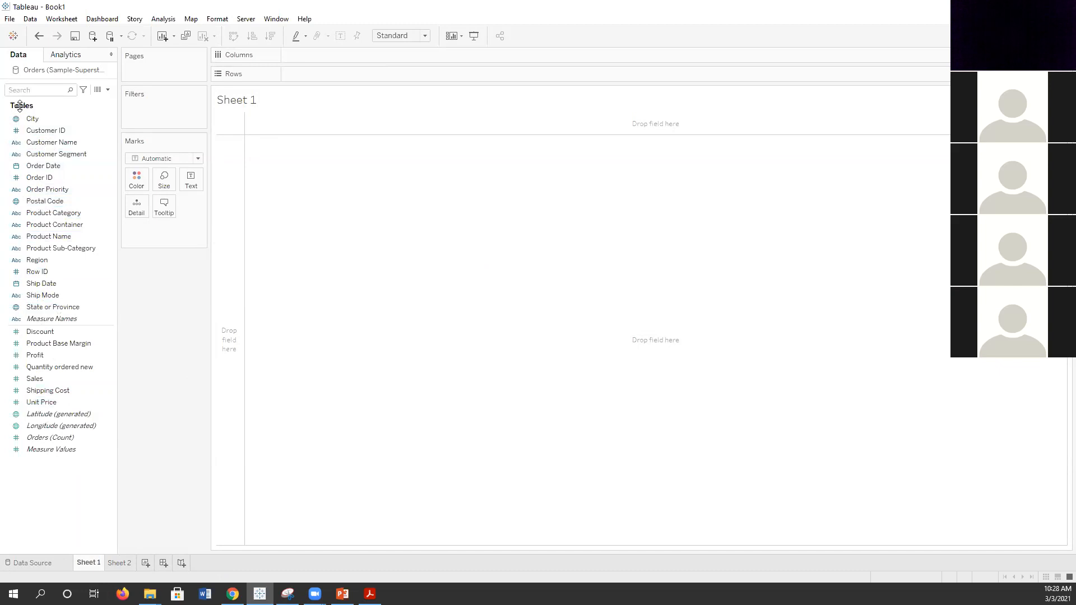
Step: Compare the Orders table in the data source with the field list of Sheet 1
{"action": "left_click", "coordinate": [55, 564]}
{"action": "left_click", "coordinate": [88, 564]}
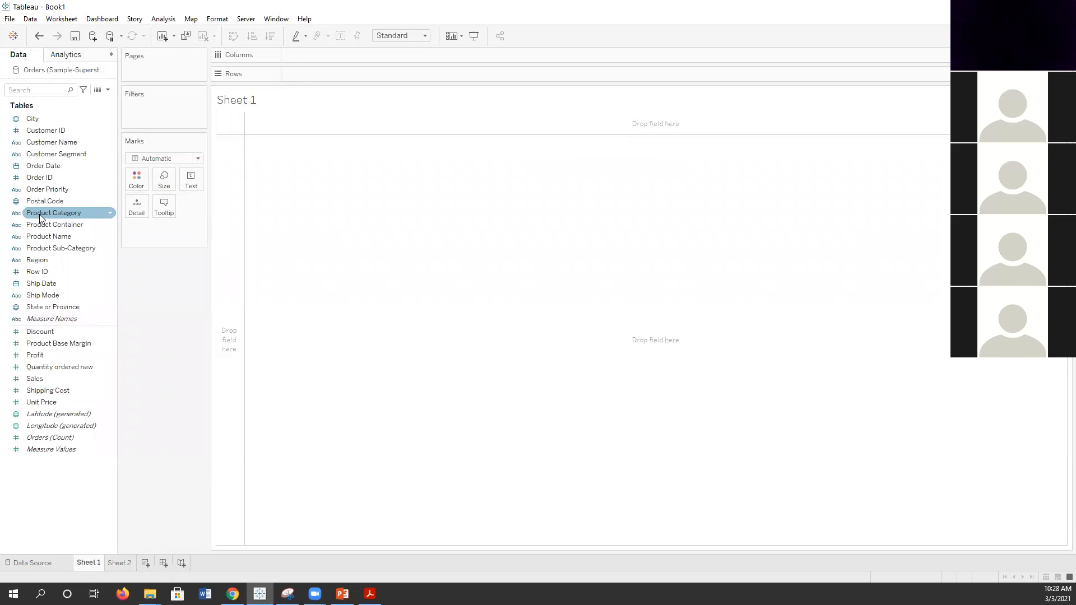
{"action": "left_click", "coordinate": [70, 562]}
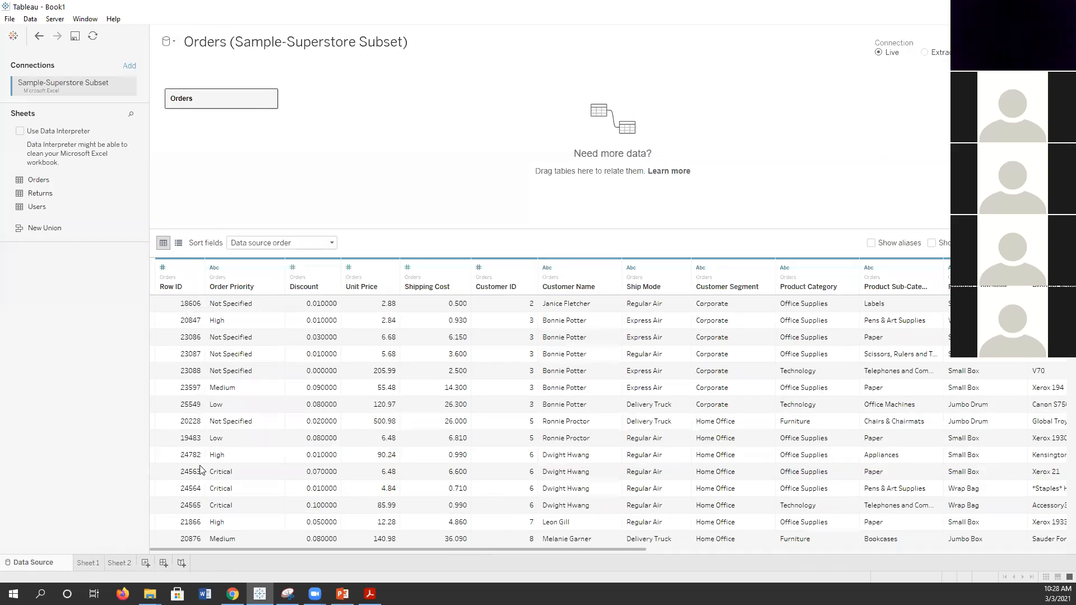
{"action": "left_click", "coordinate": [86, 566]}
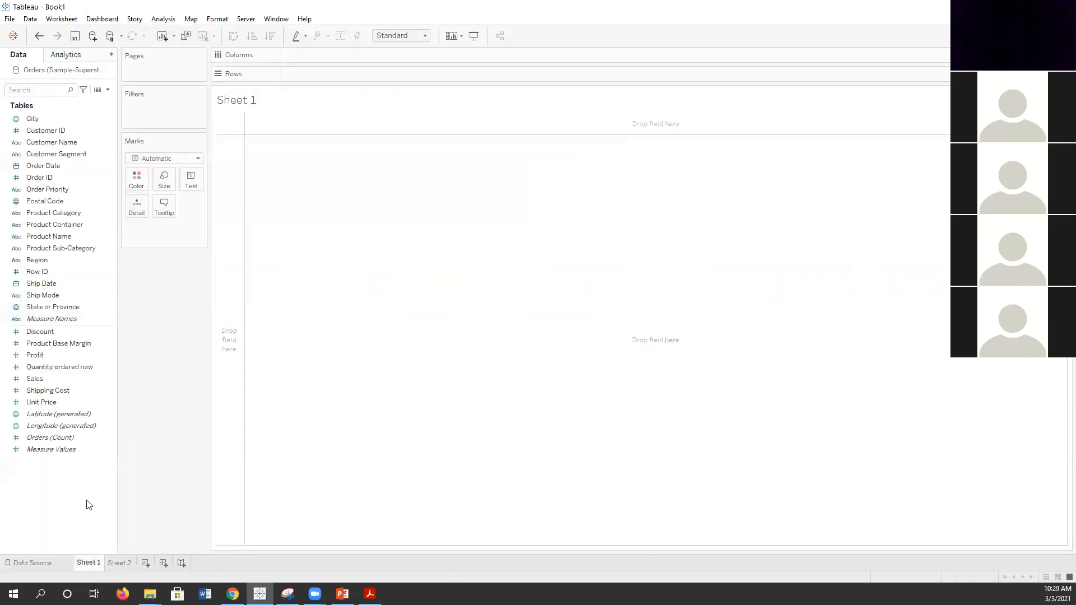
Step: Convert the Order ID field to a measure and back to a dimension
{"action": "left_click", "coordinate": [32, 177]}
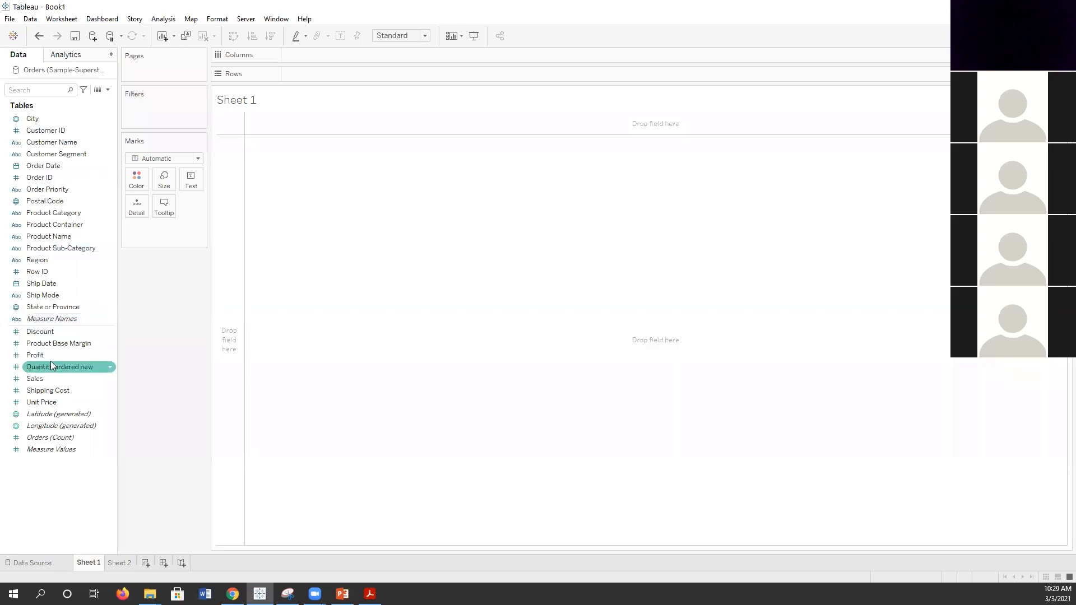
{"action": "right_click", "coordinate": [43, 178]}
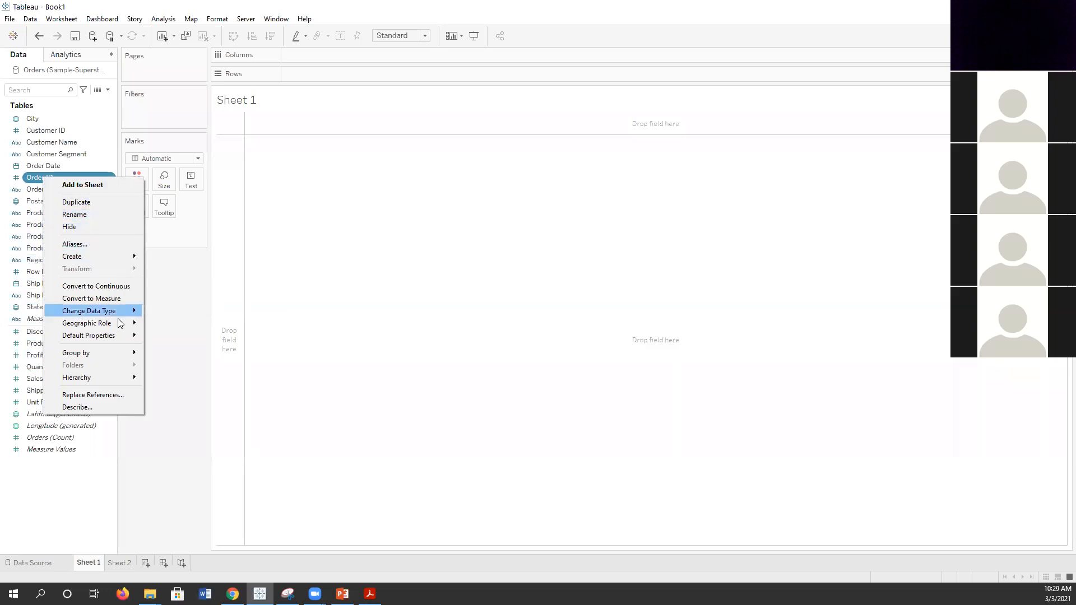
{"action": "mouse_move", "coordinate": [117, 316]}
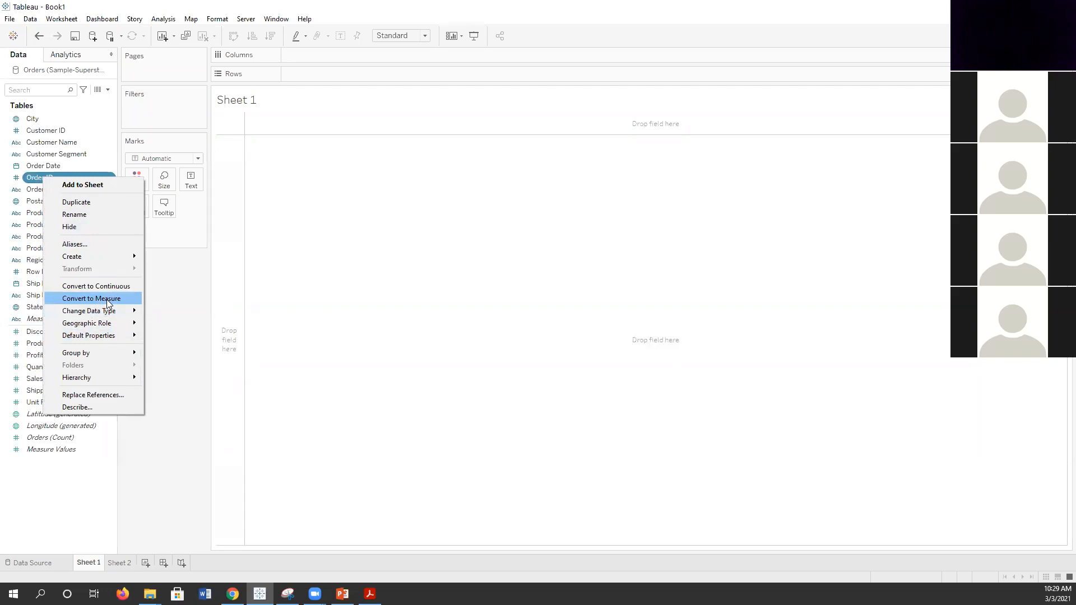
{"action": "right_click", "coordinate": [37, 177]}
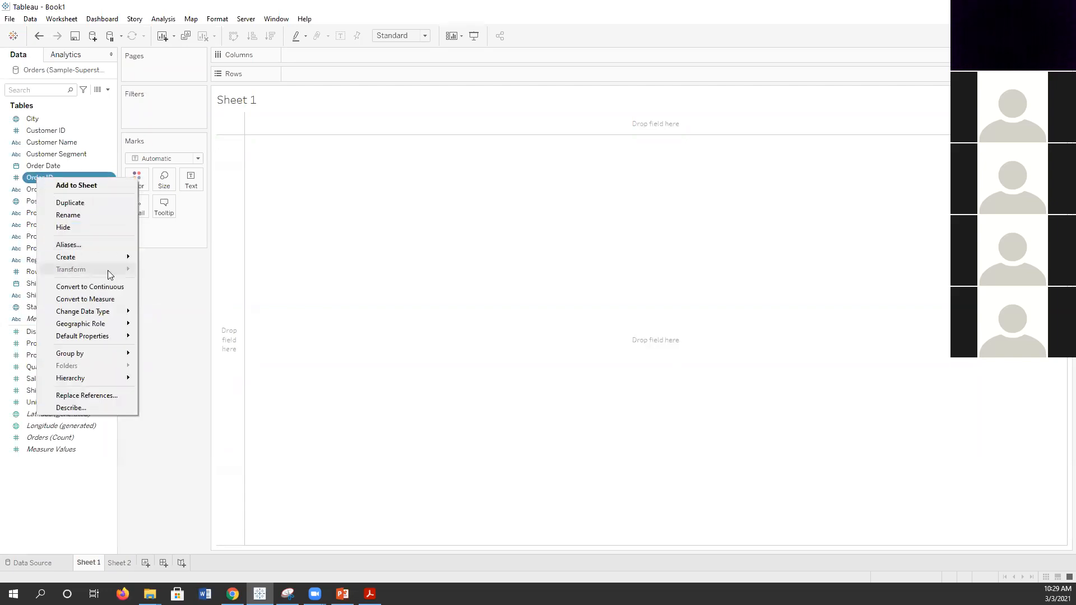
{"action": "left_click", "coordinate": [108, 302]}
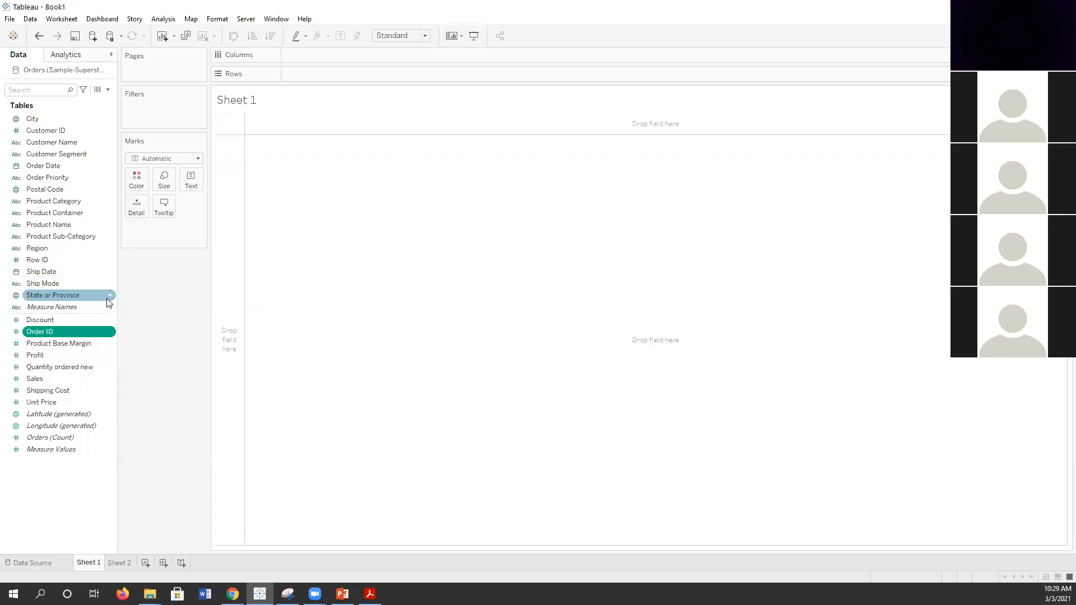
{"action": "right_click", "coordinate": [43, 331]}
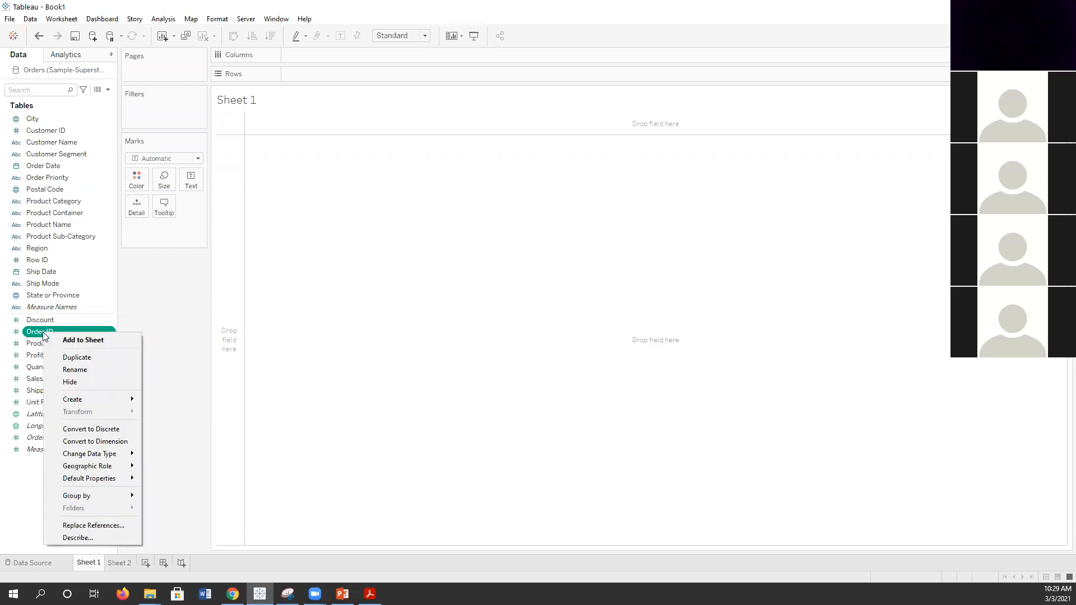
{"action": "left_click", "coordinate": [112, 441]}
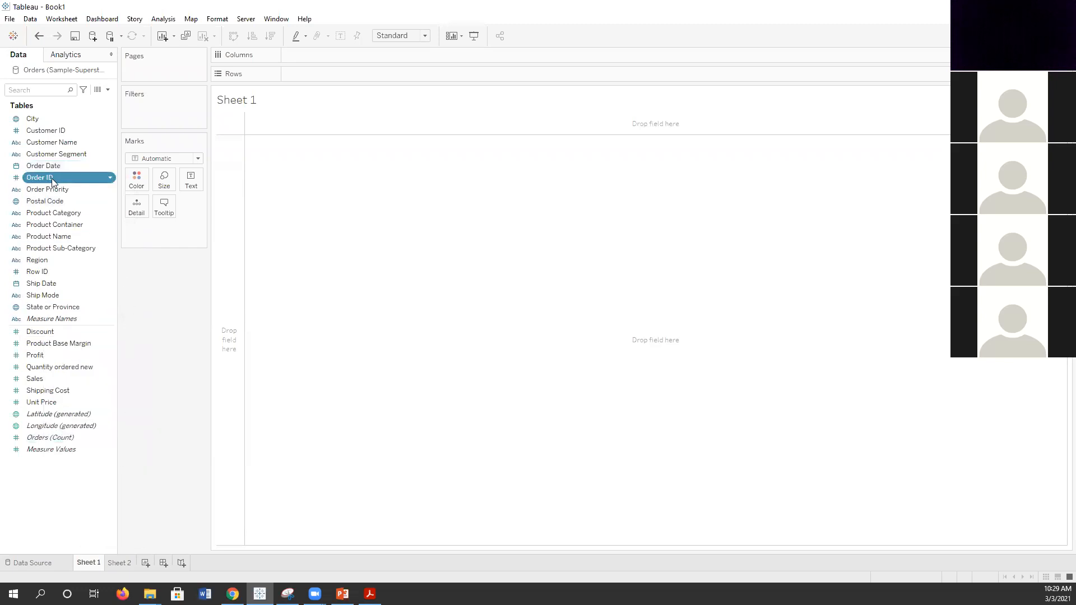
Step: Convert the Profit field to a dimension and back to a measure
{"action": "right_click", "coordinate": [44, 357]}
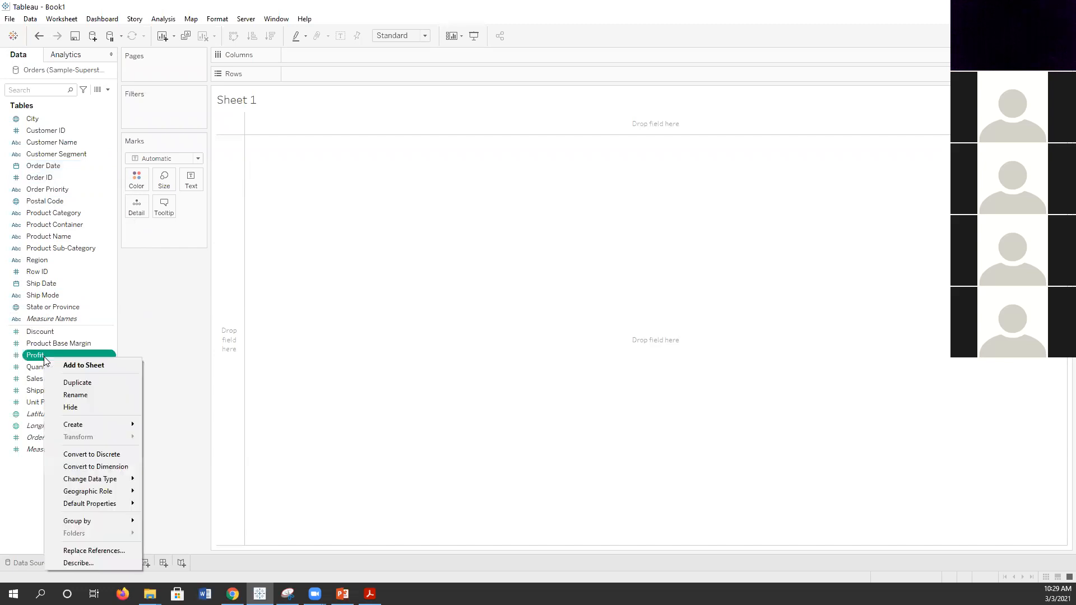
{"action": "left_click", "coordinate": [109, 467]}
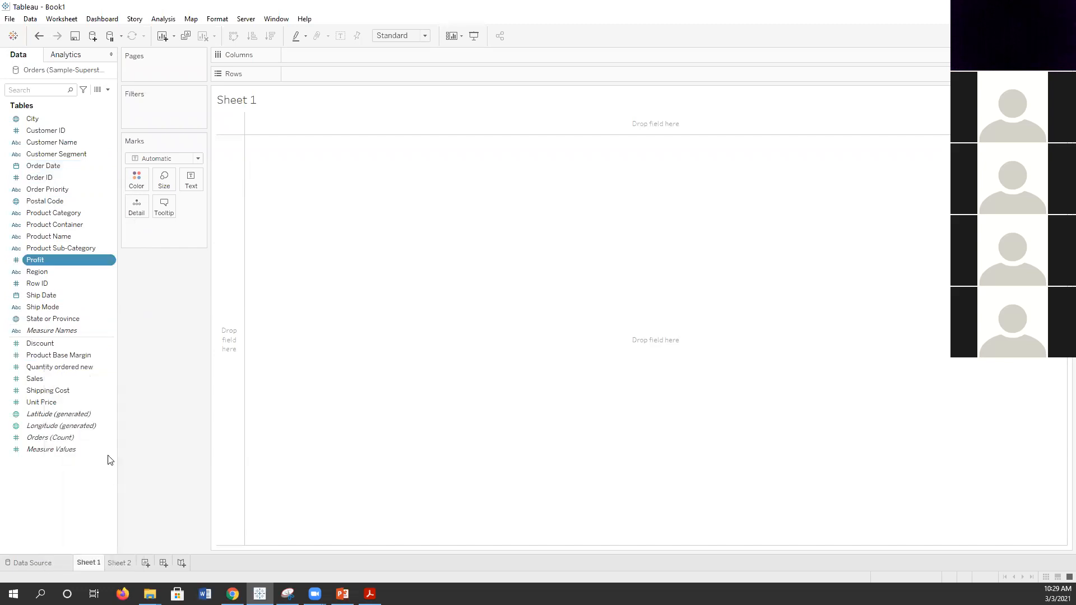
{"action": "right_click", "coordinate": [38, 259]}
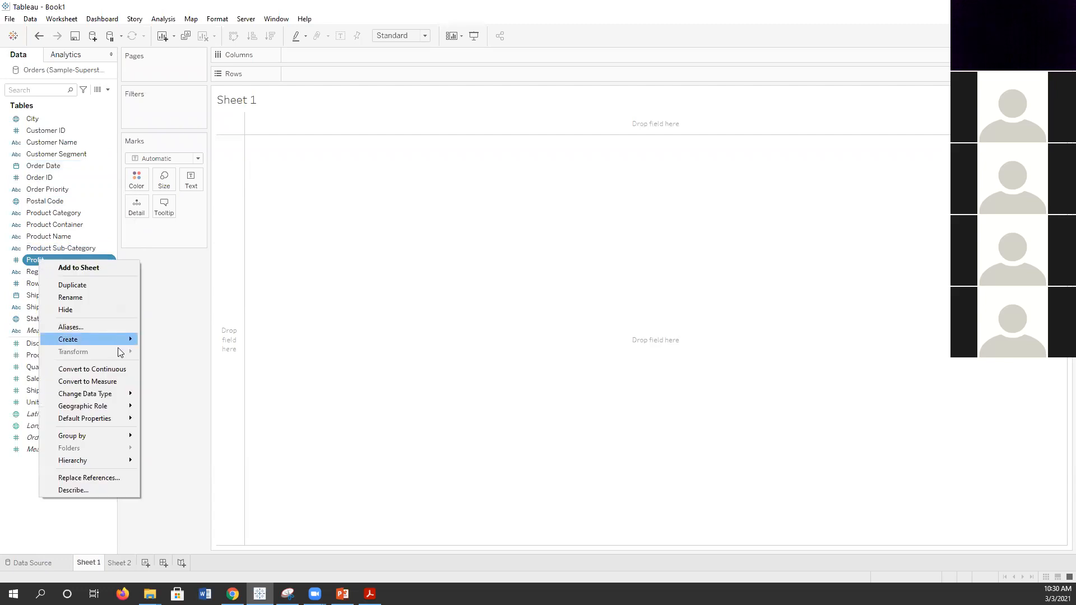
{"action": "left_click", "coordinate": [106, 381]}
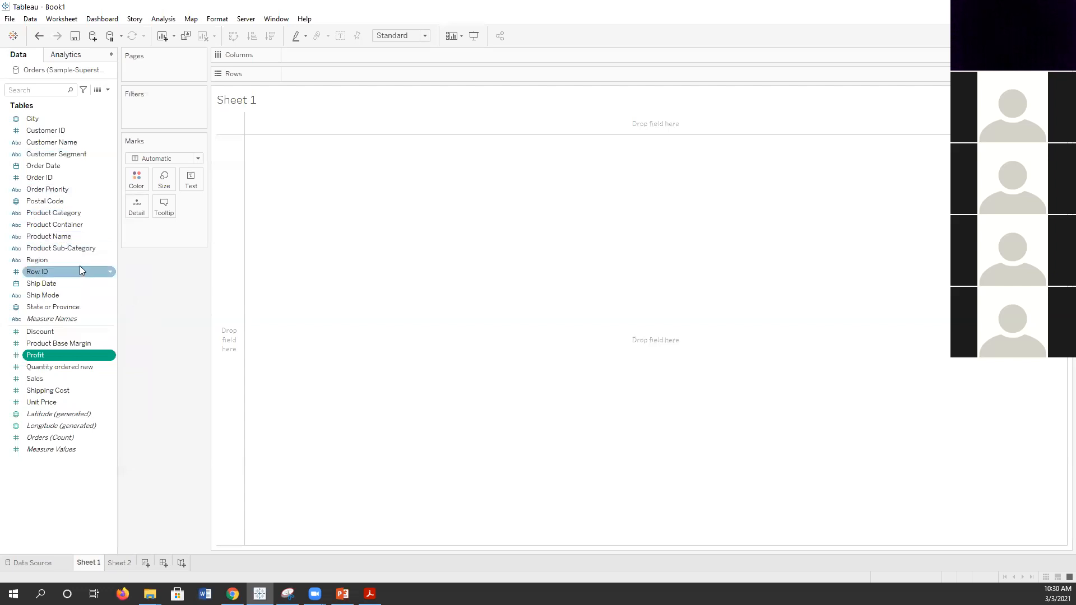
{"action": "right_click", "coordinate": [54, 354]}
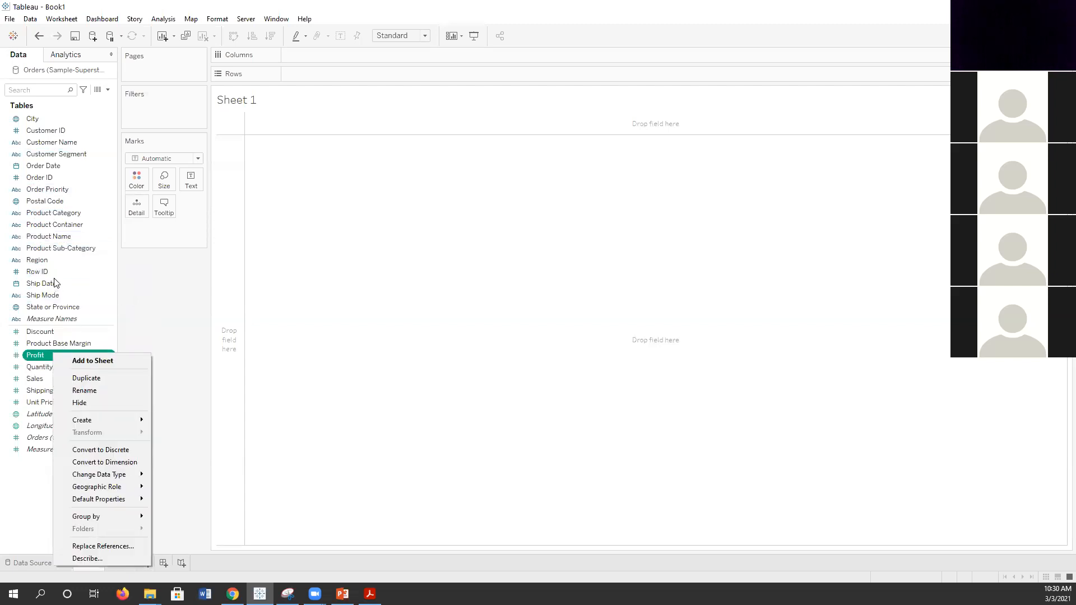
{"action": "right_click", "coordinate": [44, 248]}
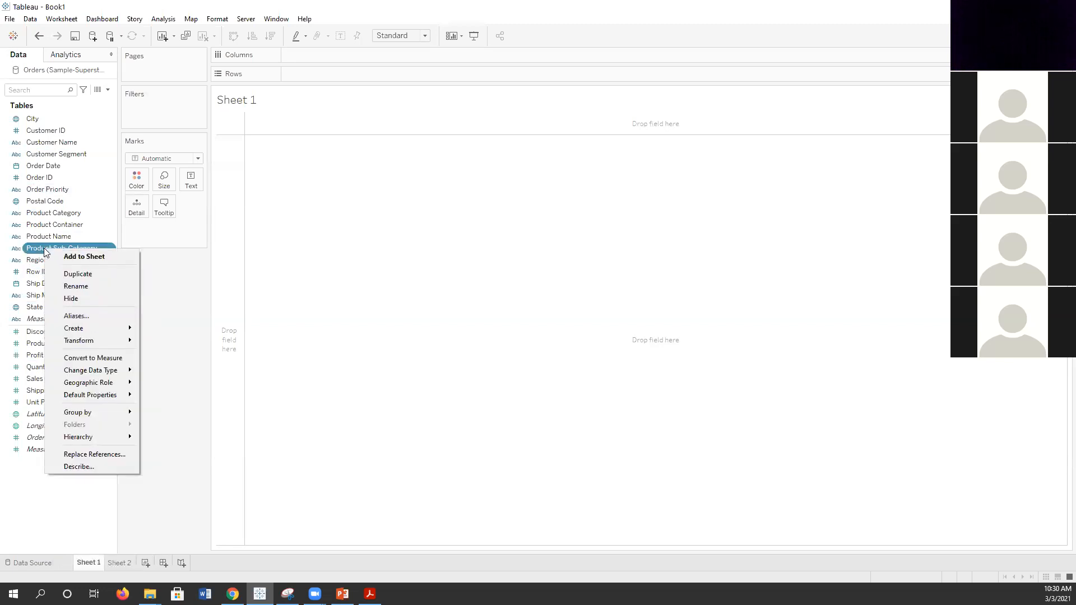
{"action": "left_click", "coordinate": [174, 332]}
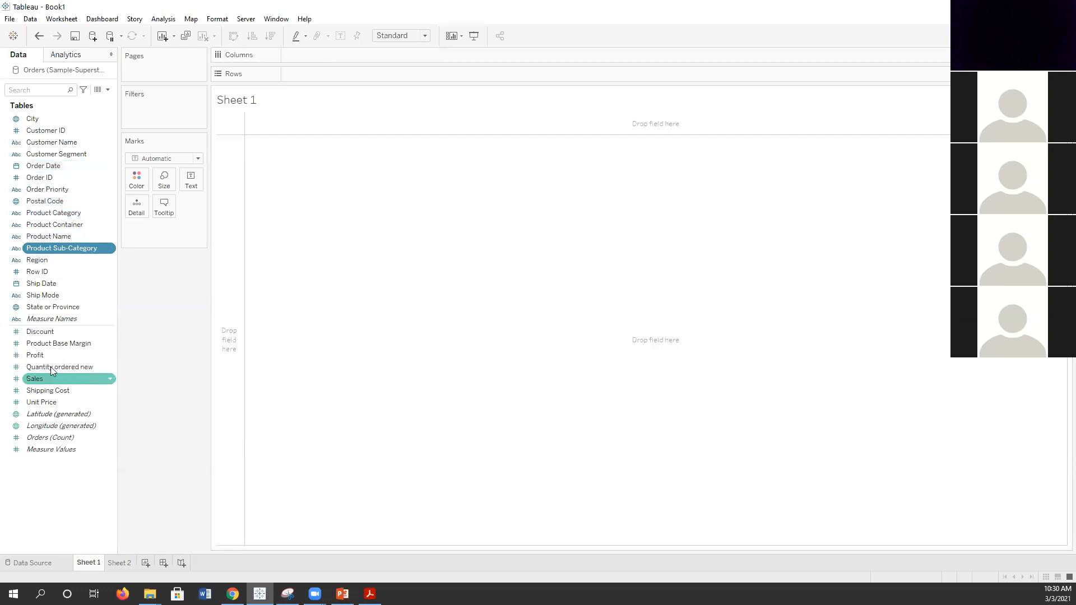
Step: Build a horizontal bar chart with the sum of Profit on Columns and State or Province on Rows
{"action": "left_click", "coordinate": [41, 356]}
{"action": "left_click_drag", "start_coordinate": [42, 356], "coordinate": [329, 59]}
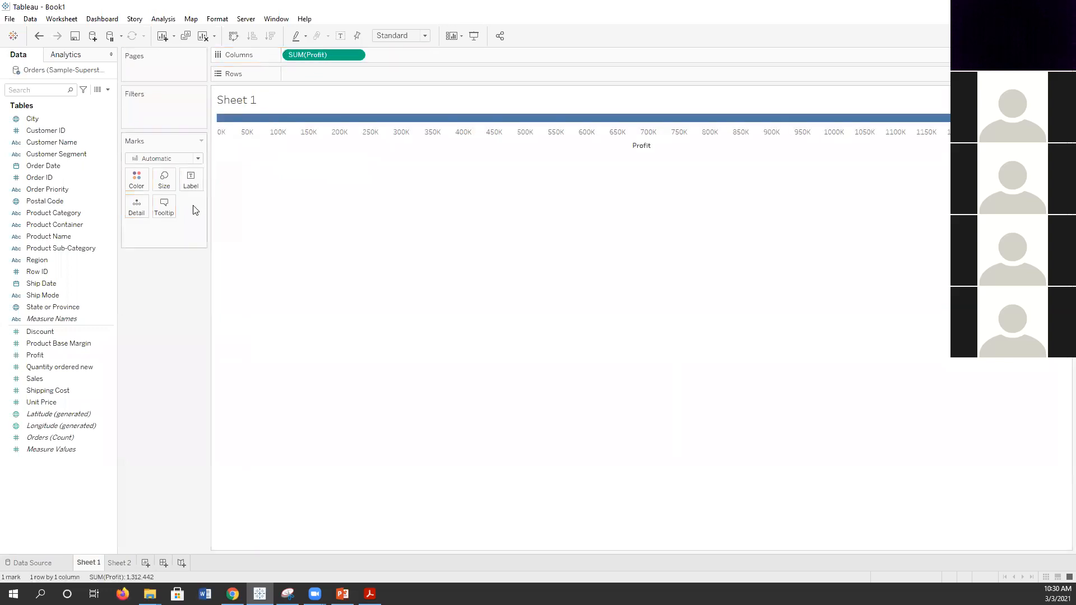
{"action": "left_click", "coordinate": [90, 249]}
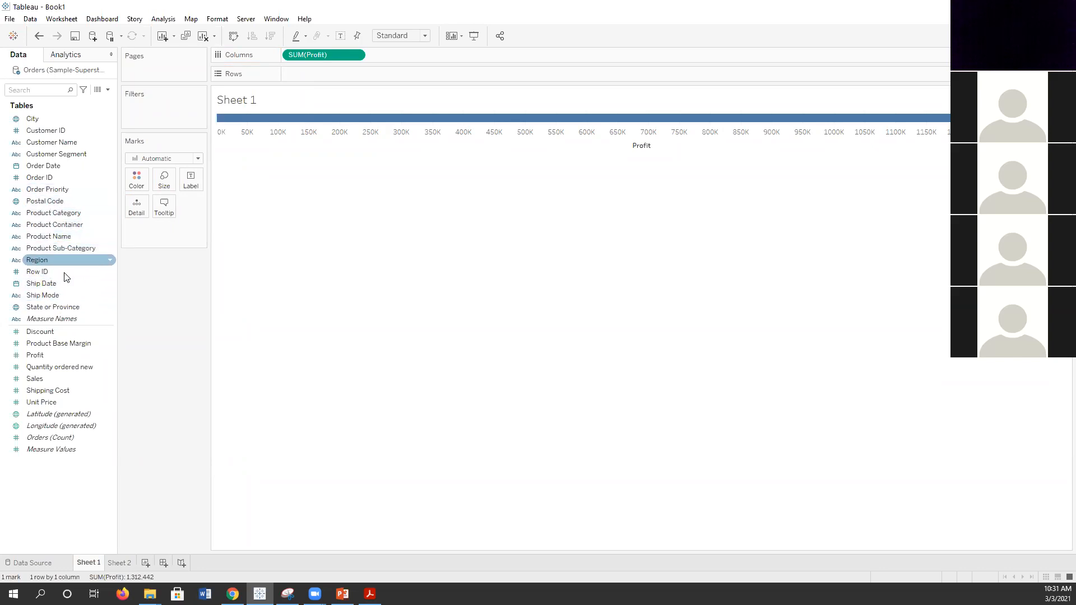
{"action": "left_click_drag", "start_coordinate": [73, 308], "coordinate": [354, 82]}
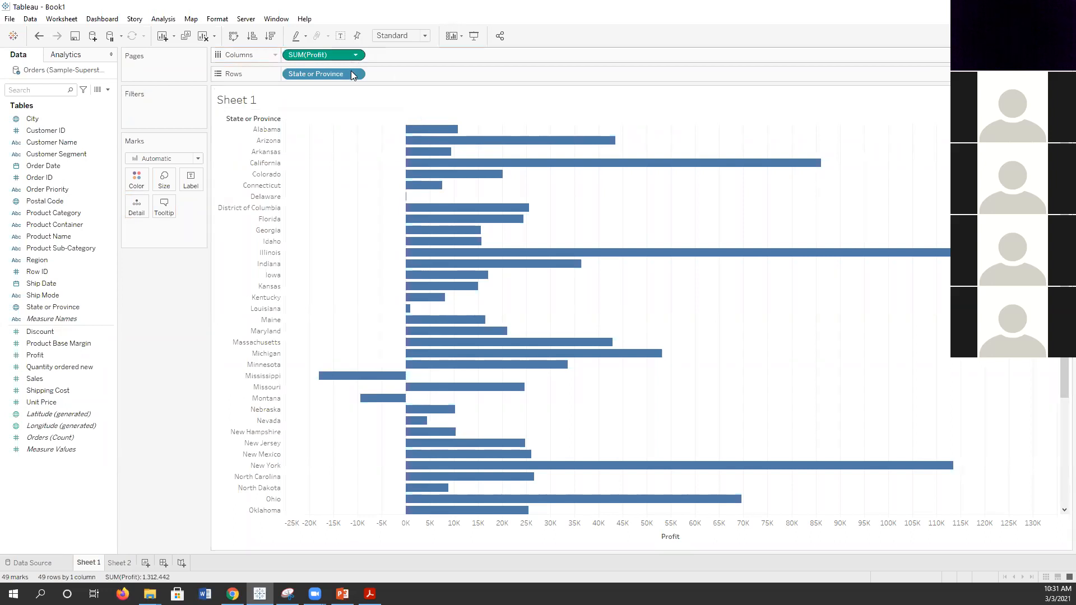
Step: Swap the chart's axes, placing State or Province on Columns and the sum of Profit on Rows
{"action": "left_click_drag", "start_coordinate": [341, 53], "coordinate": [408, 71]}
{"action": "left_click_drag", "start_coordinate": [304, 72], "coordinate": [316, 55]}
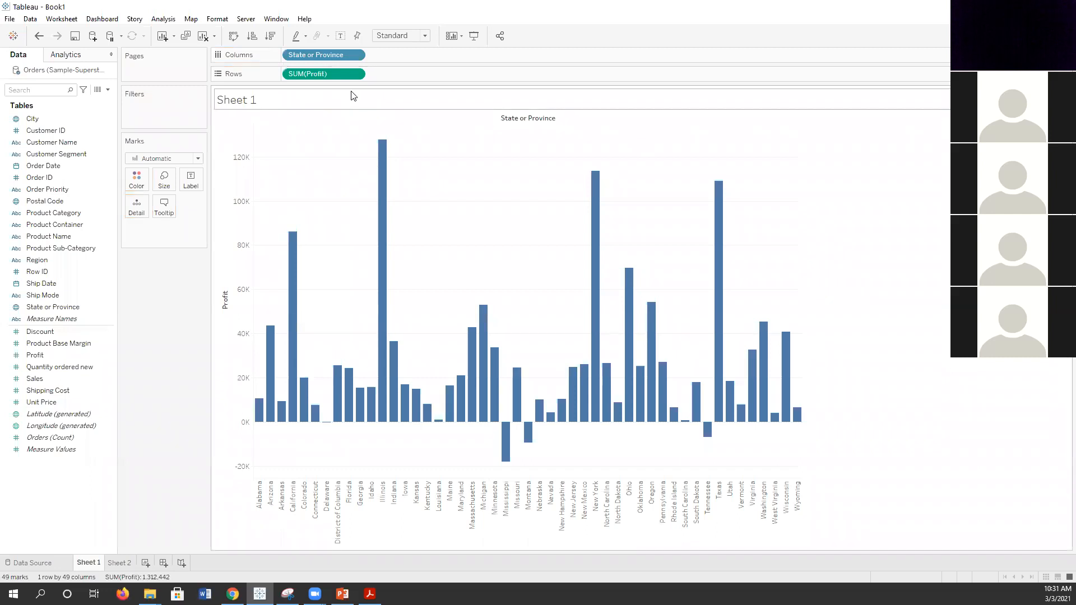
{"action": "mouse_move", "coordinate": [271, 380]}
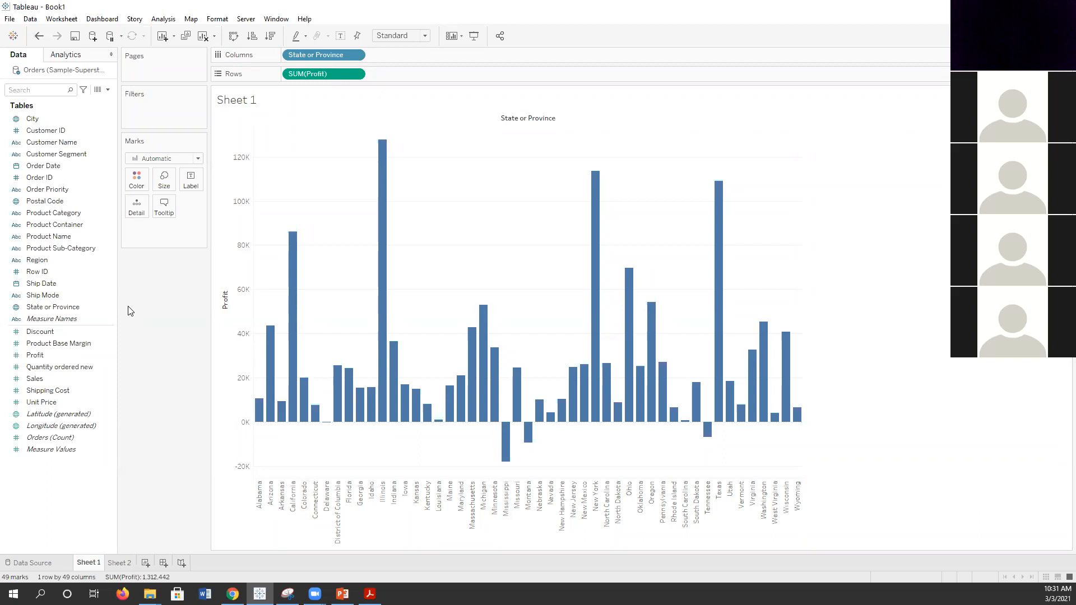
Step: Page the profit chart by Region to view the East page, and remove Region from Pages
{"action": "left_click", "coordinate": [97, 286]}
{"action": "left_click", "coordinate": [51, 260]}
{"action": "left_click", "coordinate": [65, 319]}
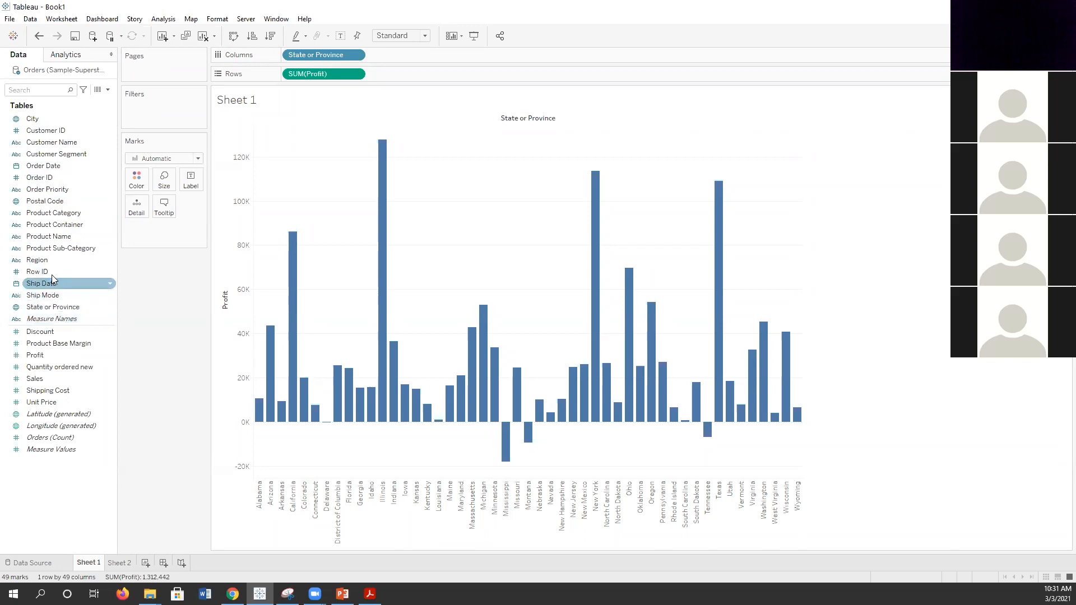
{"action": "left_click_drag", "start_coordinate": [45, 259], "coordinate": [170, 61]}
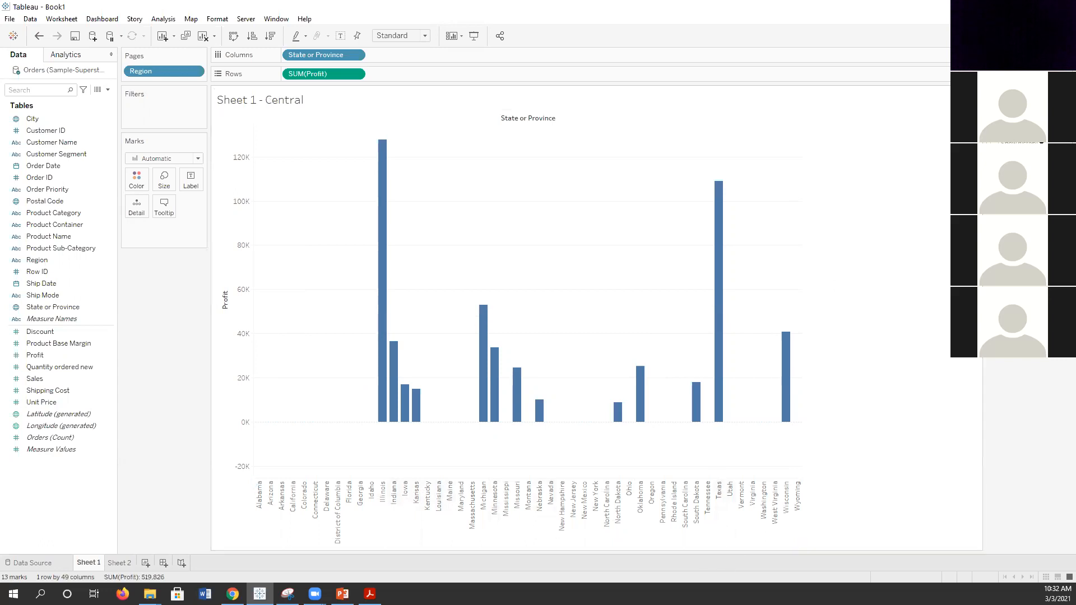
{"action": "key", "text": "ctrl+period"}
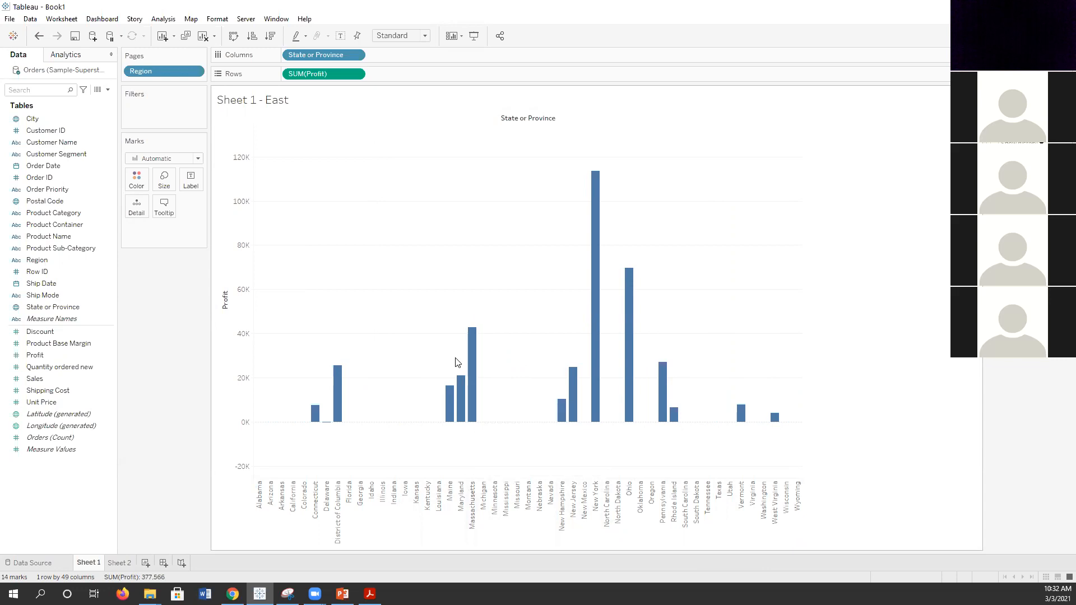
{"action": "mouse_move", "coordinate": [471, 367]}
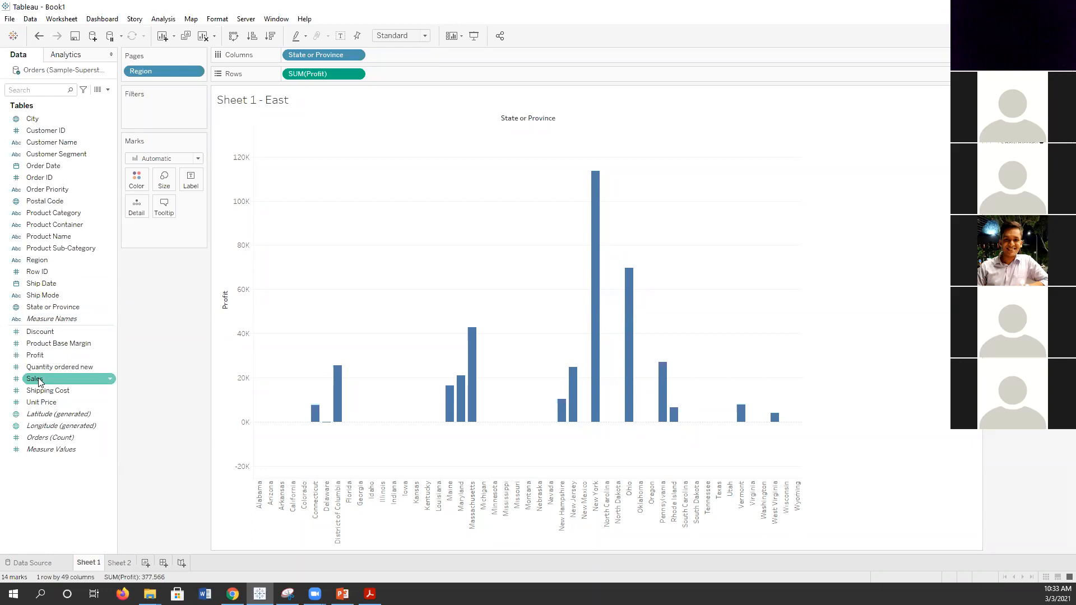
{"action": "right_click", "coordinate": [161, 73]}
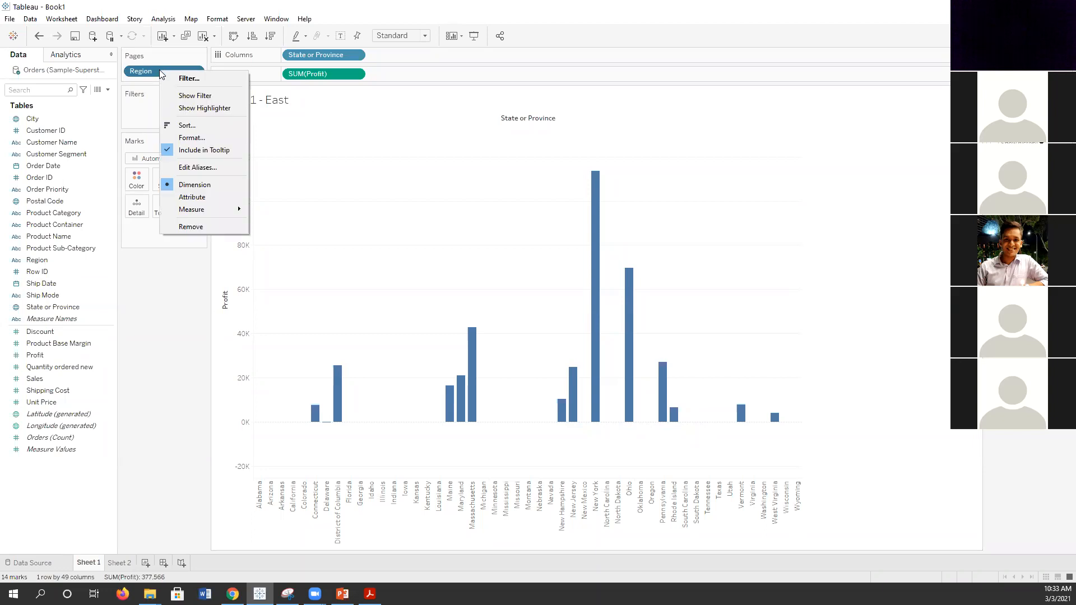
{"action": "left_click", "coordinate": [213, 225]}
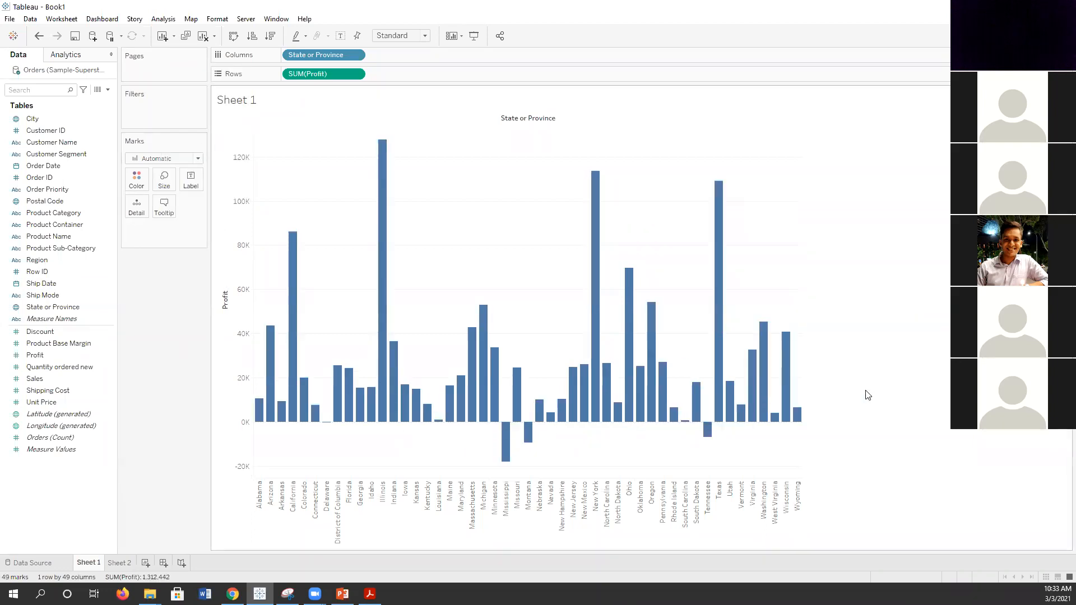
Step: Page the profit chart by Region and advance to the South page
{"action": "left_click", "coordinate": [47, 262]}
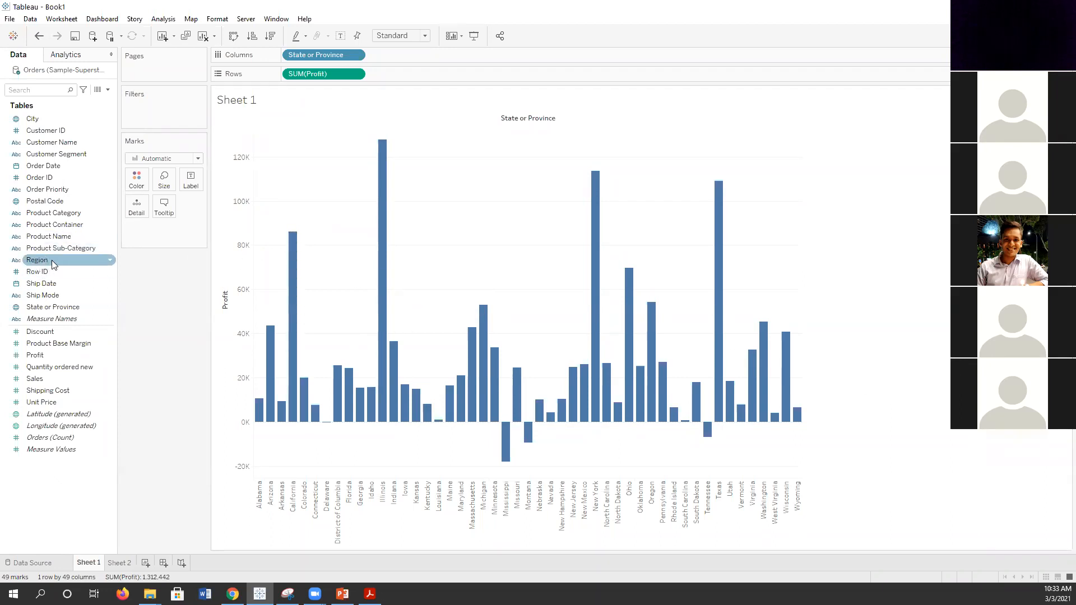
{"action": "left_click_drag", "start_coordinate": [52, 260], "coordinate": [168, 67]}
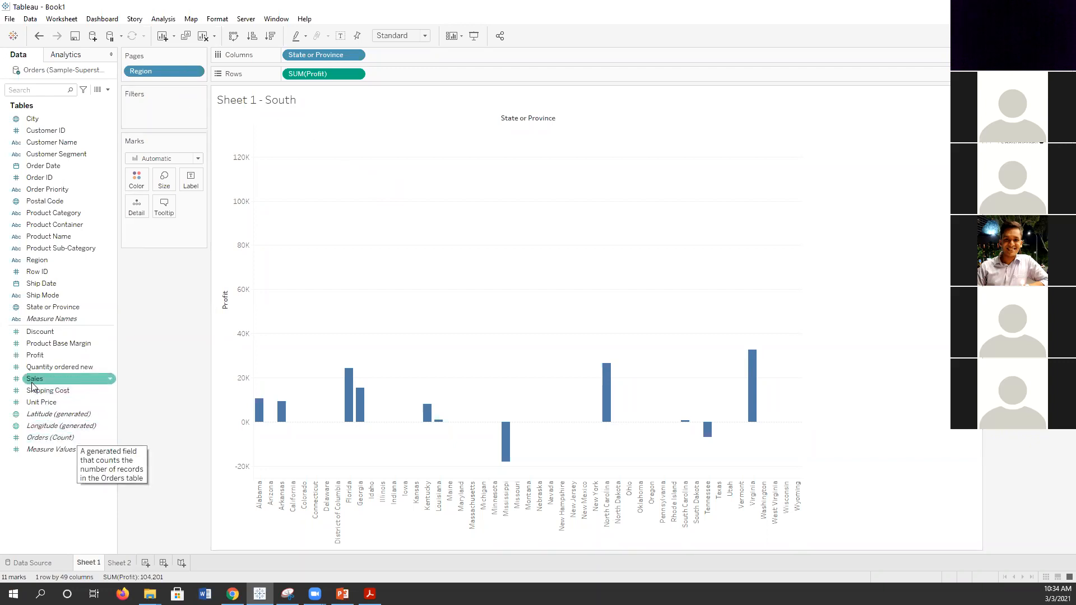
Step: Filter the profit chart on the sum of Sales with a minimum of 500,000, and advance the Region pages through Central to West
{"action": "left_click_drag", "start_coordinate": [34, 379], "coordinate": [161, 116]}
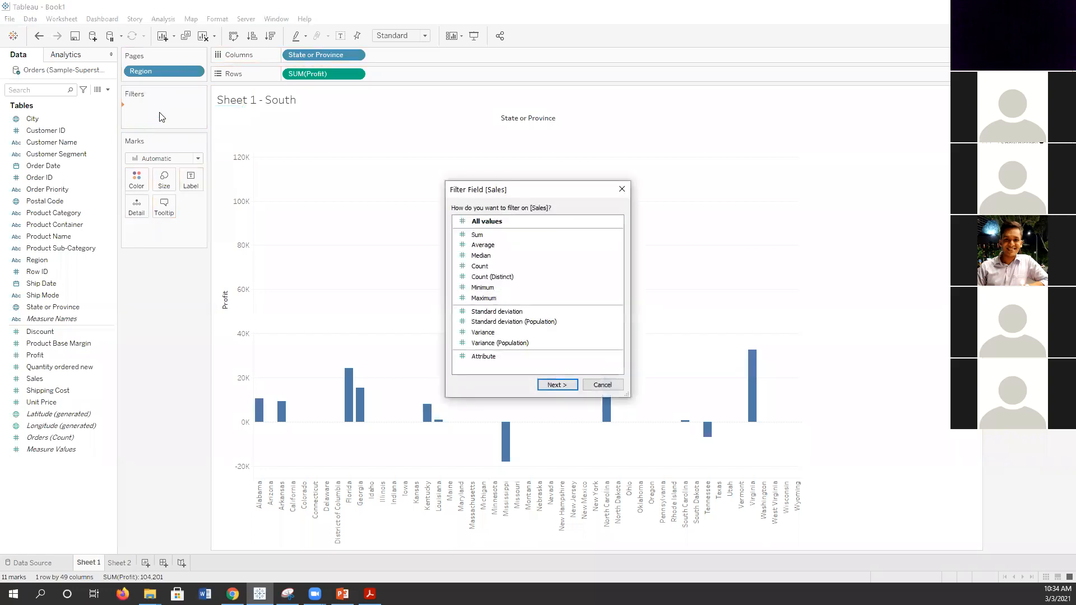
{"action": "left_click", "coordinate": [485, 235]}
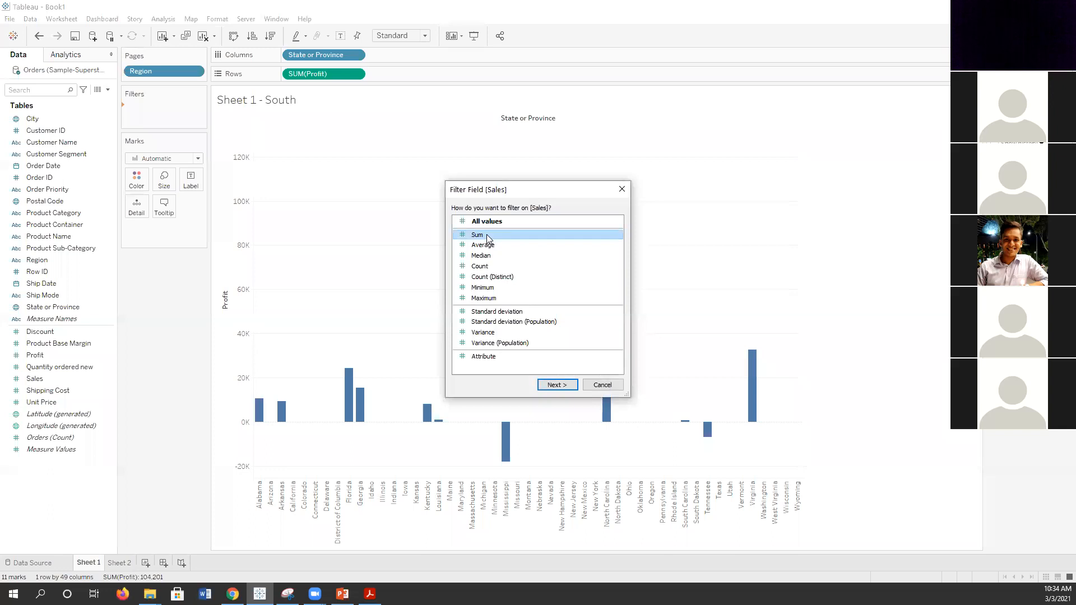
{"action": "left_click", "coordinate": [557, 386]}
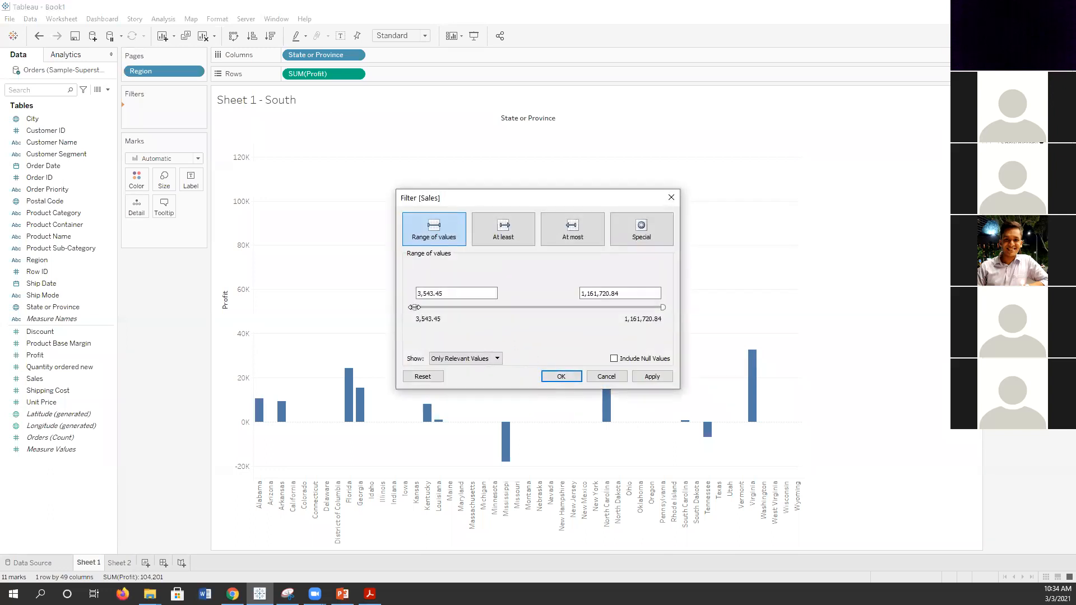
{"action": "left_click_drag", "start_coordinate": [414, 307], "coordinate": [557, 300]}
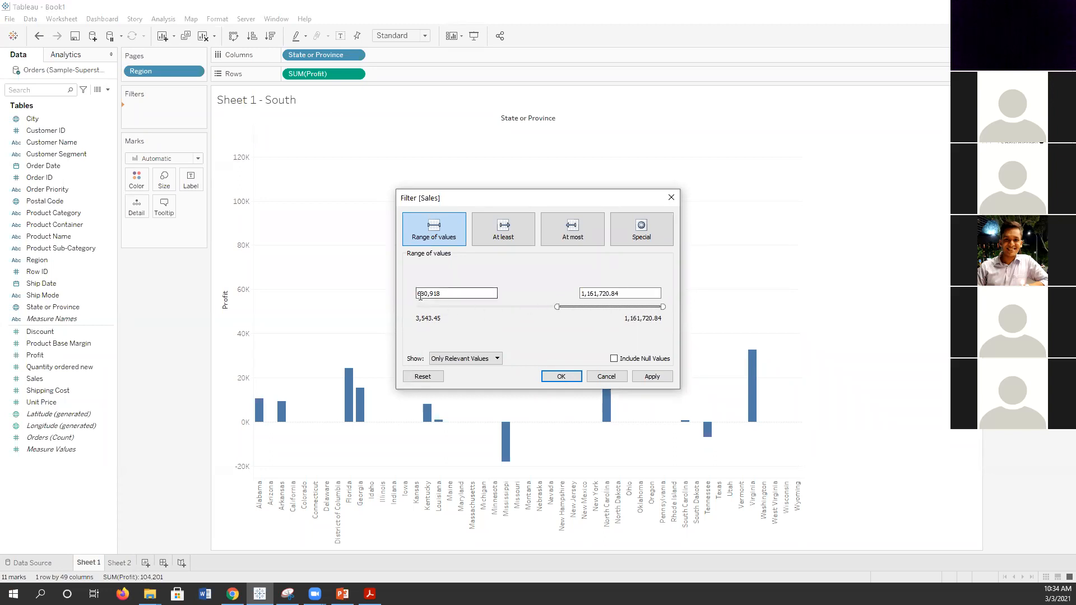
{"action": "left_click_drag", "start_coordinate": [555, 306], "coordinate": [521, 306]}
{"action": "left_click", "coordinate": [428, 292]}
{"action": "type", "text": "0"}
{"action": "left_click_drag", "start_coordinate": [442, 292], "coordinate": [433, 293]}
{"action": "type", "text": "000"}
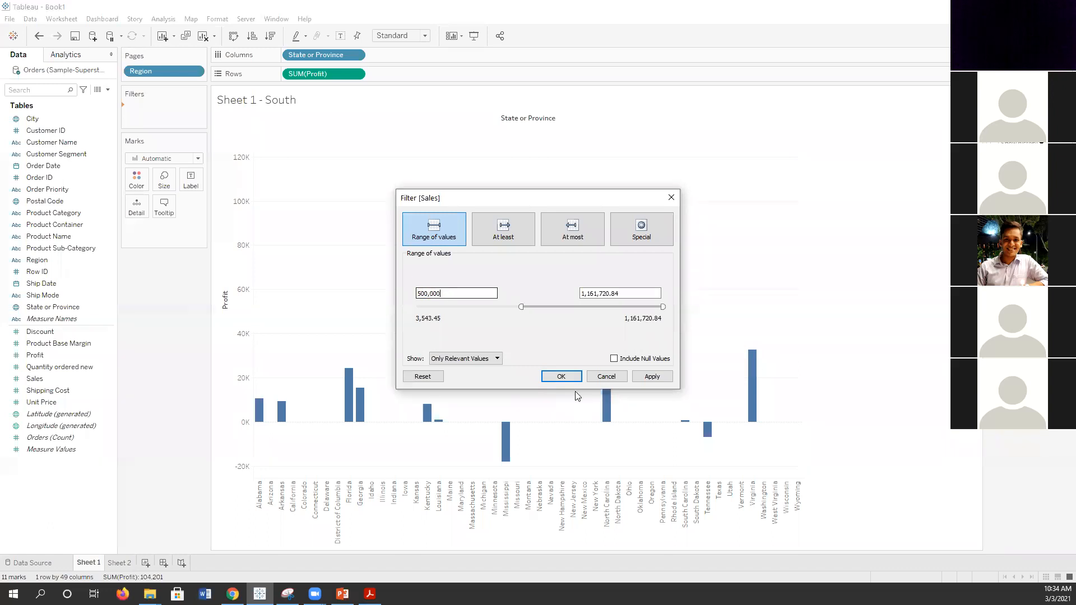
{"action": "left_click", "coordinate": [560, 376]}
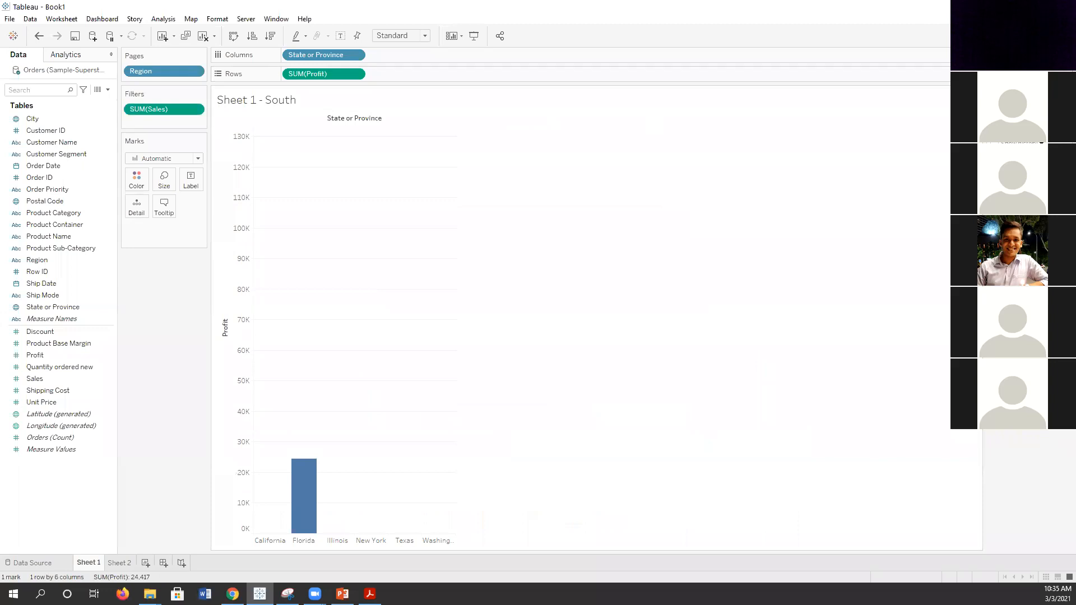
{"action": "left_click", "coordinate": [1020, 116]}
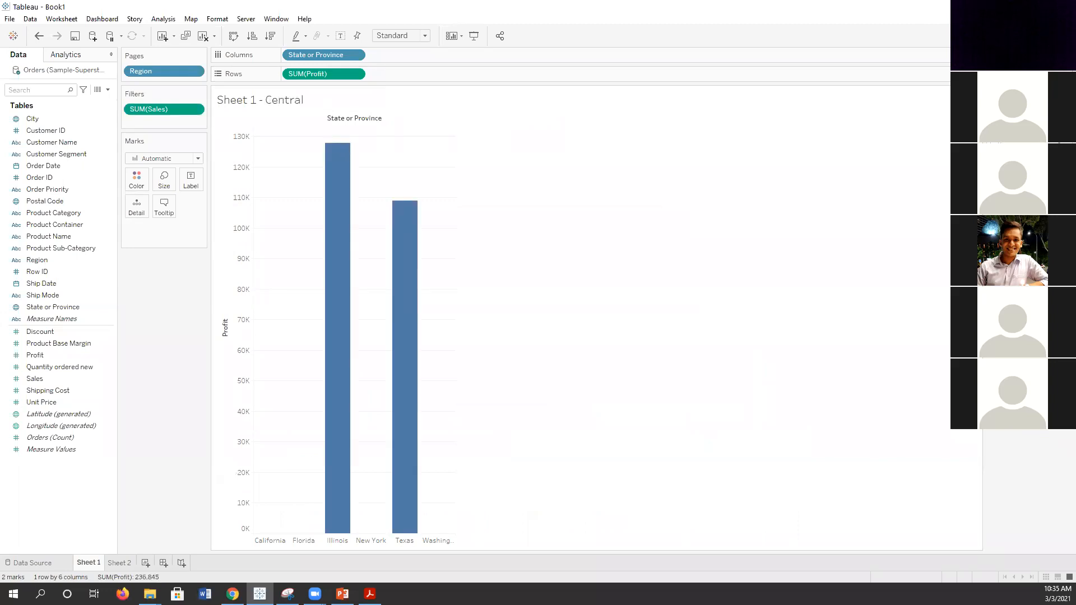
{"action": "left_click", "coordinate": [1016, 142]}
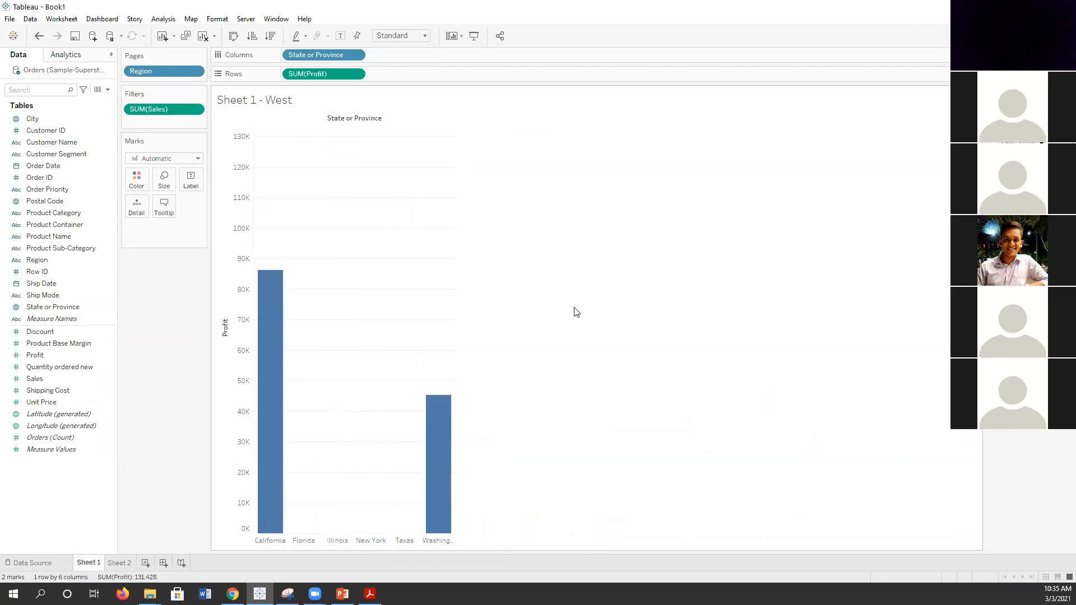
Step: Change the Sales filter to a range of values from 3,543.45 to 500,000
{"action": "right_click", "coordinate": [155, 110]}
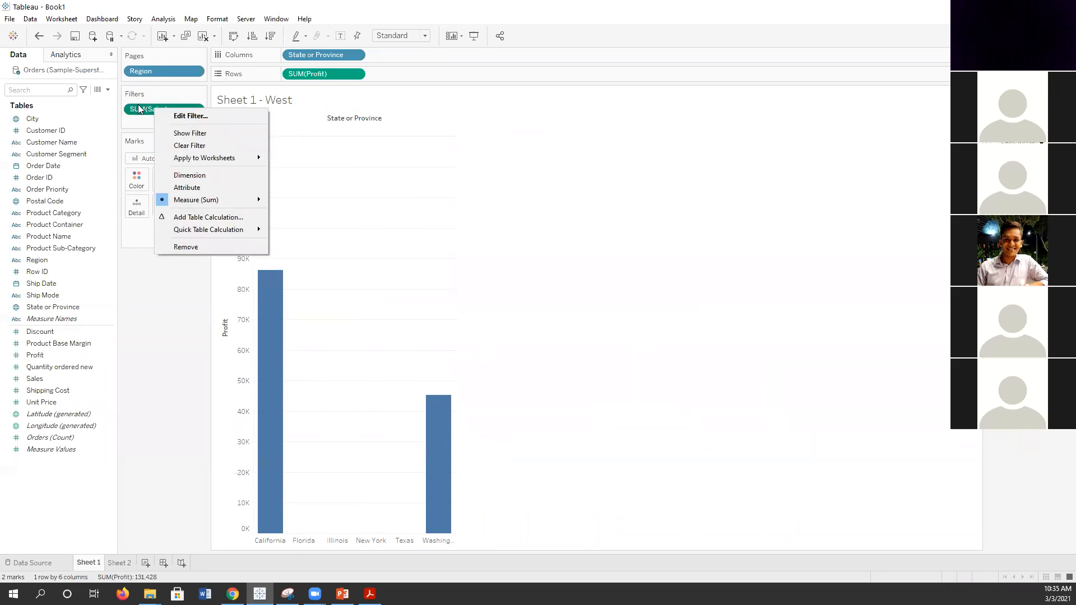
{"action": "double_click", "coordinate": [139, 109]}
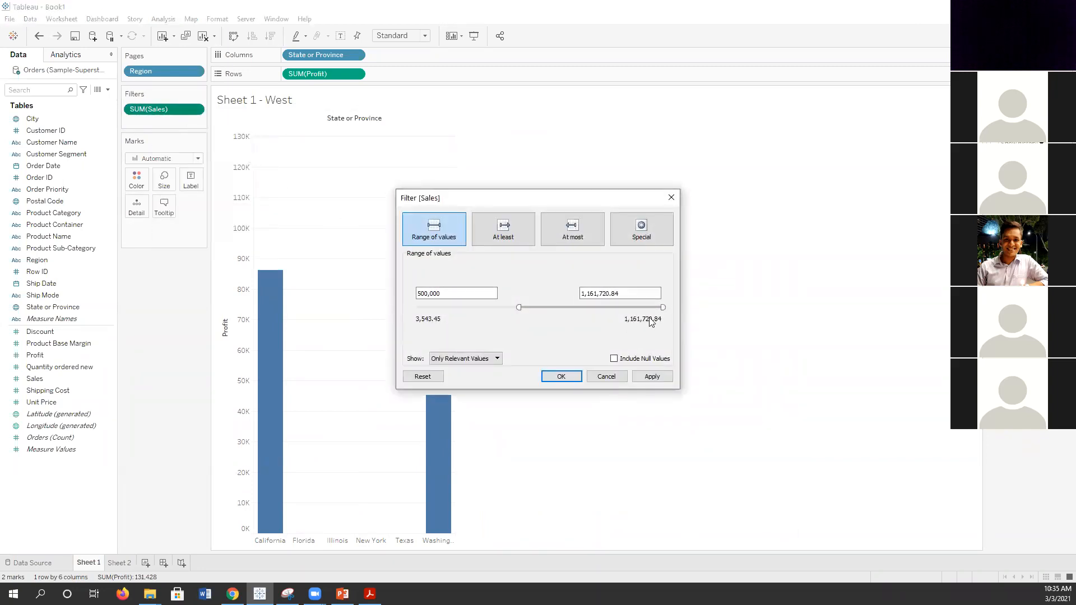
{"action": "left_click_drag", "start_coordinate": [519, 308], "coordinate": [403, 307]}
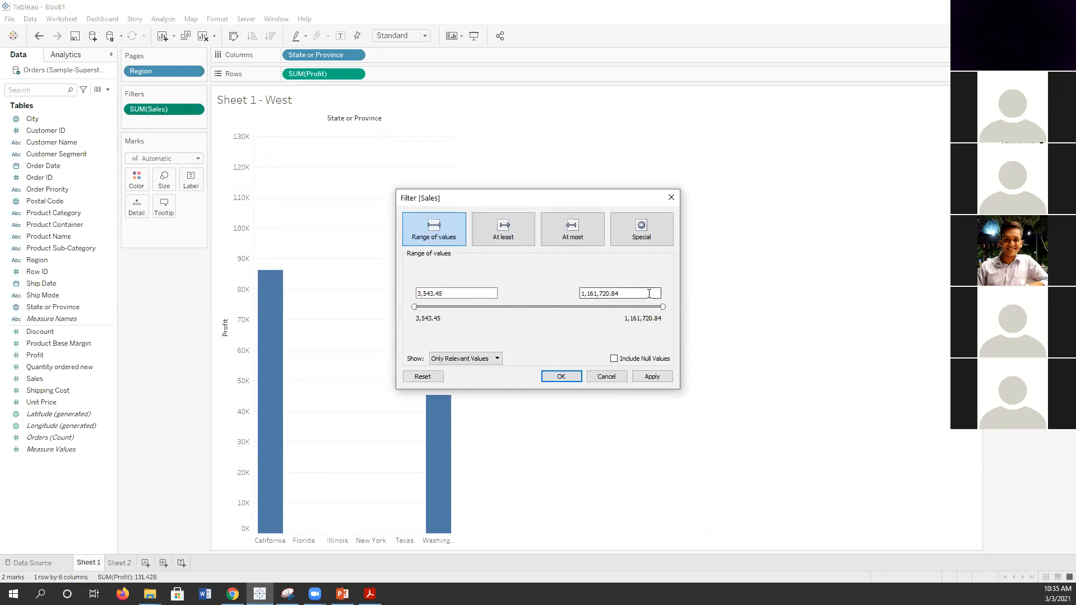
{"action": "left_click_drag", "start_coordinate": [662, 307], "coordinate": [525, 307]}
{"action": "left_click", "coordinate": [599, 299]}
{"action": "left_click", "coordinate": [588, 297]}
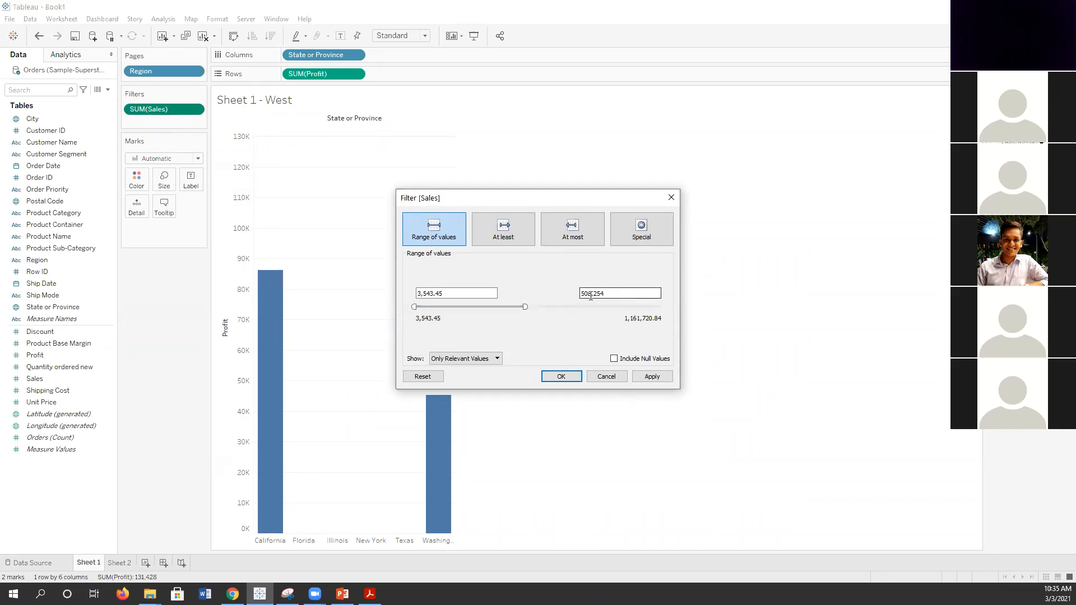
{"action": "type", "text": "0"}
{"action": "left_click_drag", "start_coordinate": [594, 292], "coordinate": [622, 293]}
{"action": "type", "text": "000"}
{"action": "left_click", "coordinate": [562, 377]}
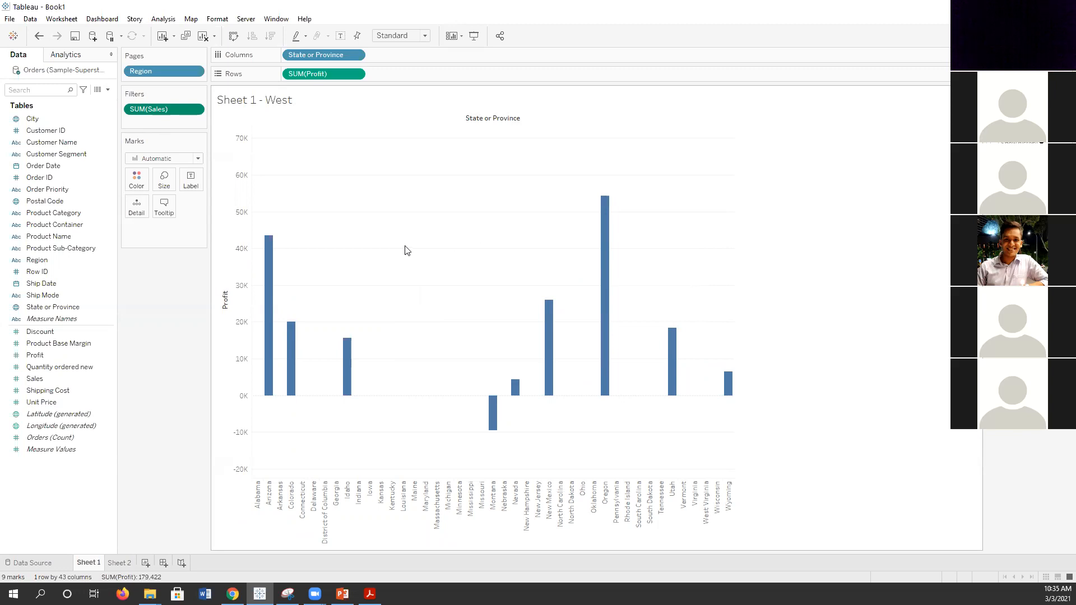
Step: Review the Sales filter's range of values and the aggregation options offered for its measure
{"action": "double_click", "coordinate": [159, 110]}
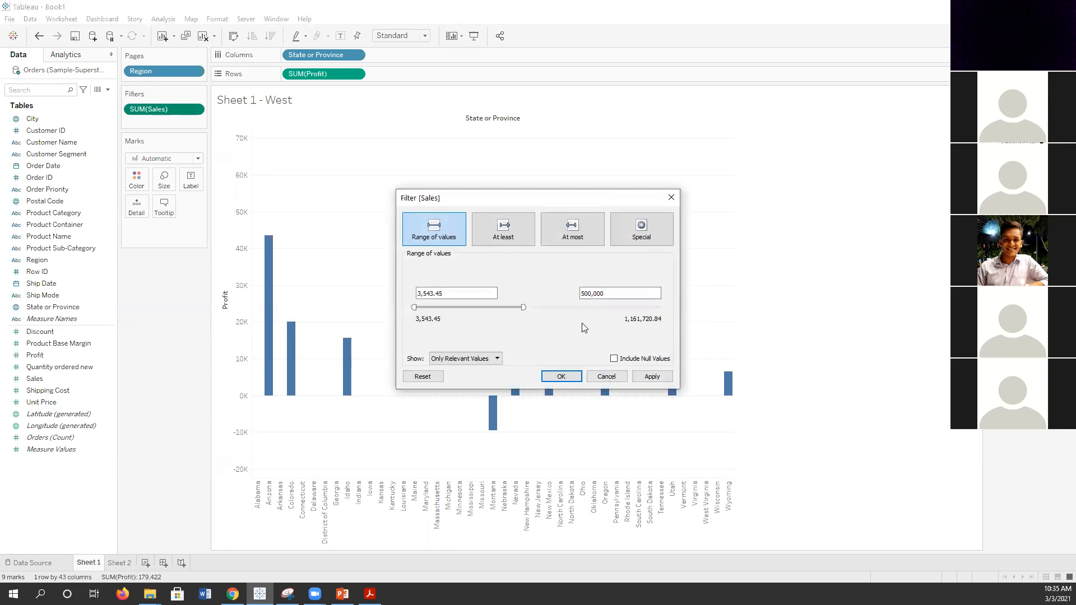
{"action": "left_click", "coordinate": [561, 377]}
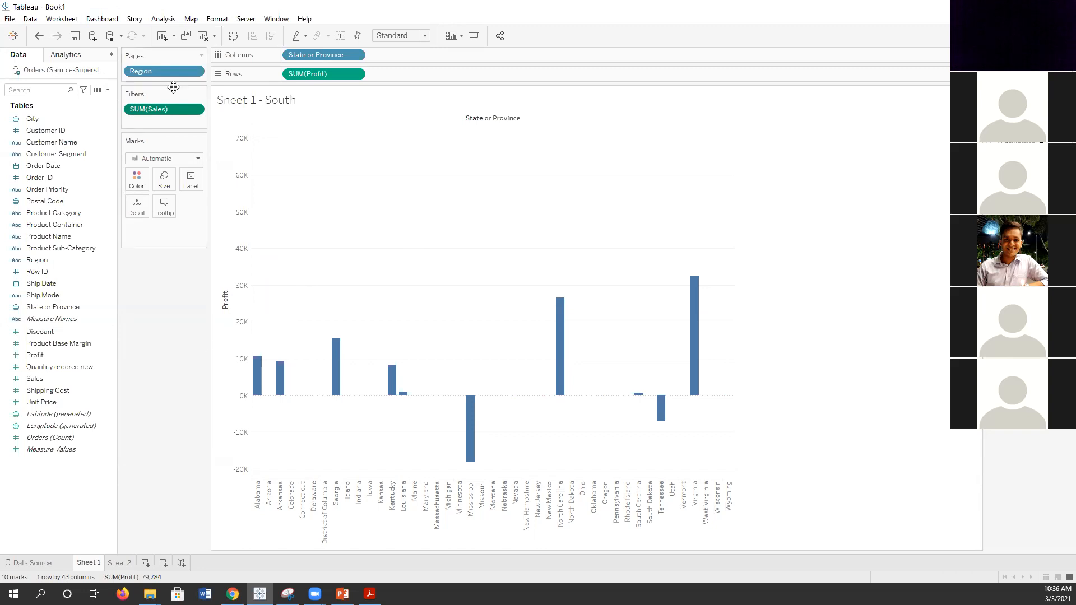
{"action": "double_click", "coordinate": [165, 110]}
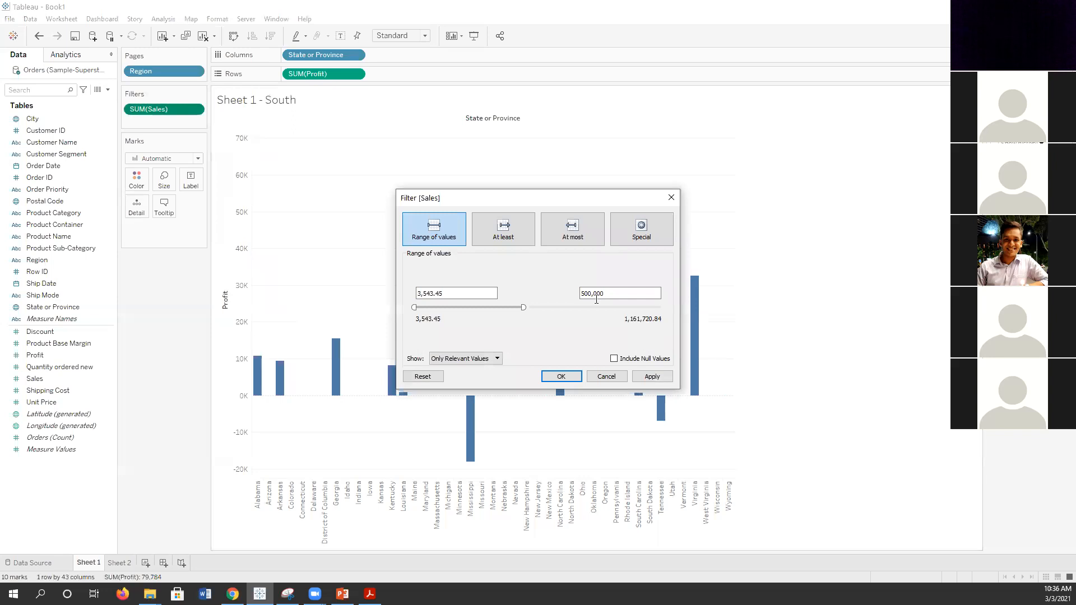
{"action": "left_click", "coordinate": [611, 376]}
{"action": "right_click", "coordinate": [141, 114]}
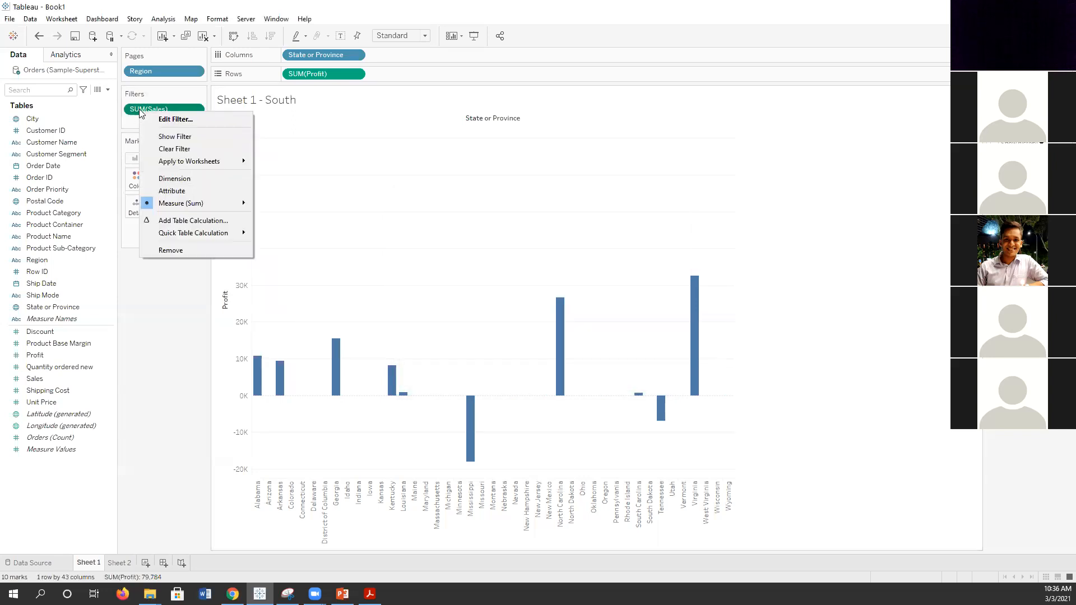
{"action": "mouse_move", "coordinate": [223, 205]}
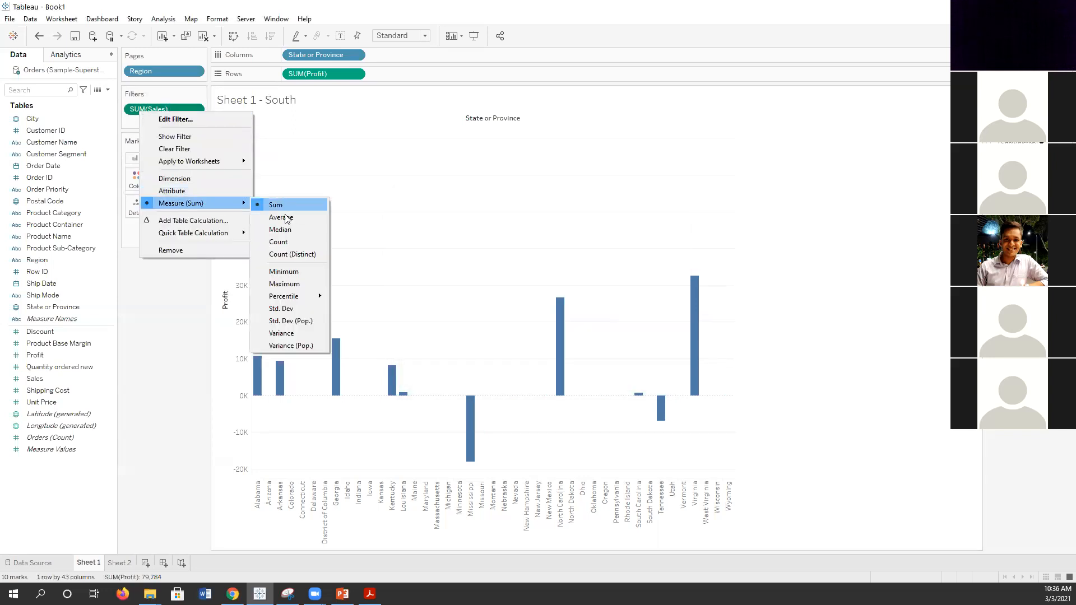
{"action": "left_click", "coordinate": [157, 419]}
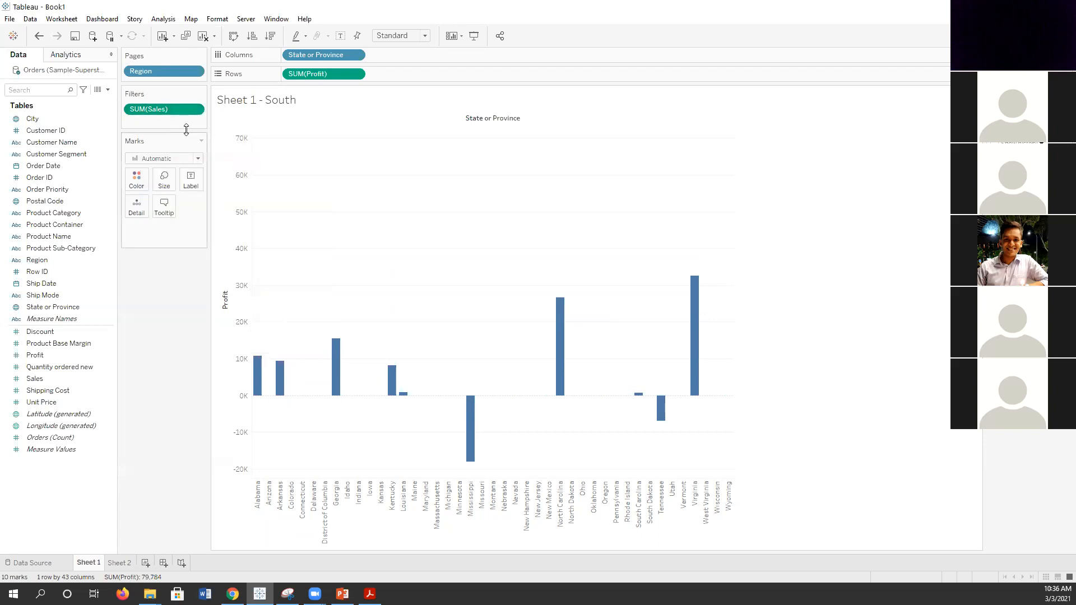
{"action": "right_click", "coordinate": [180, 107]}
{"action": "mouse_move", "coordinate": [219, 201]}
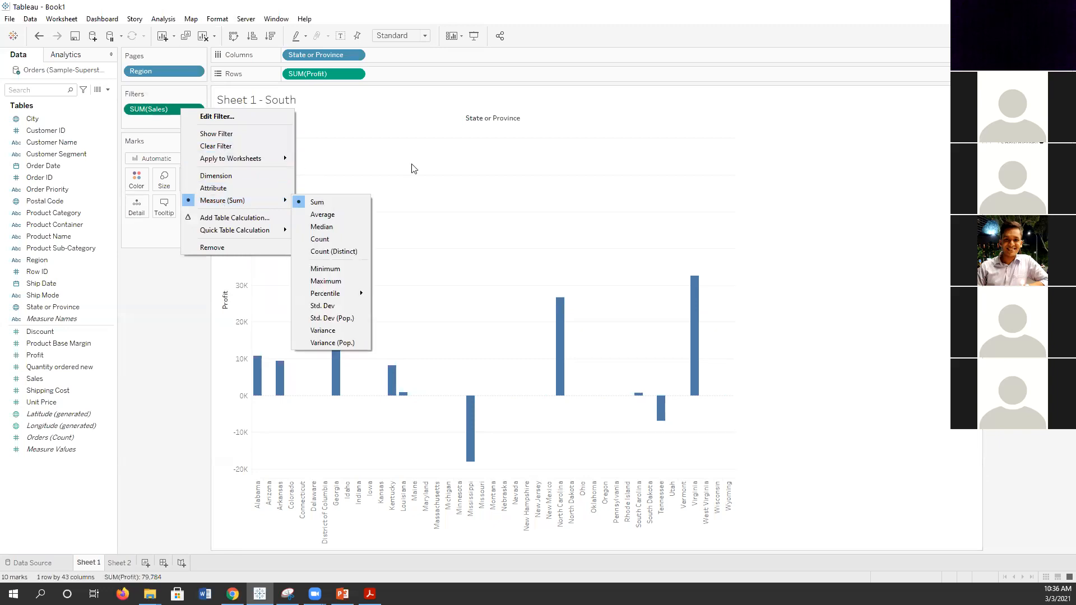
{"action": "left_click", "coordinate": [169, 365]}
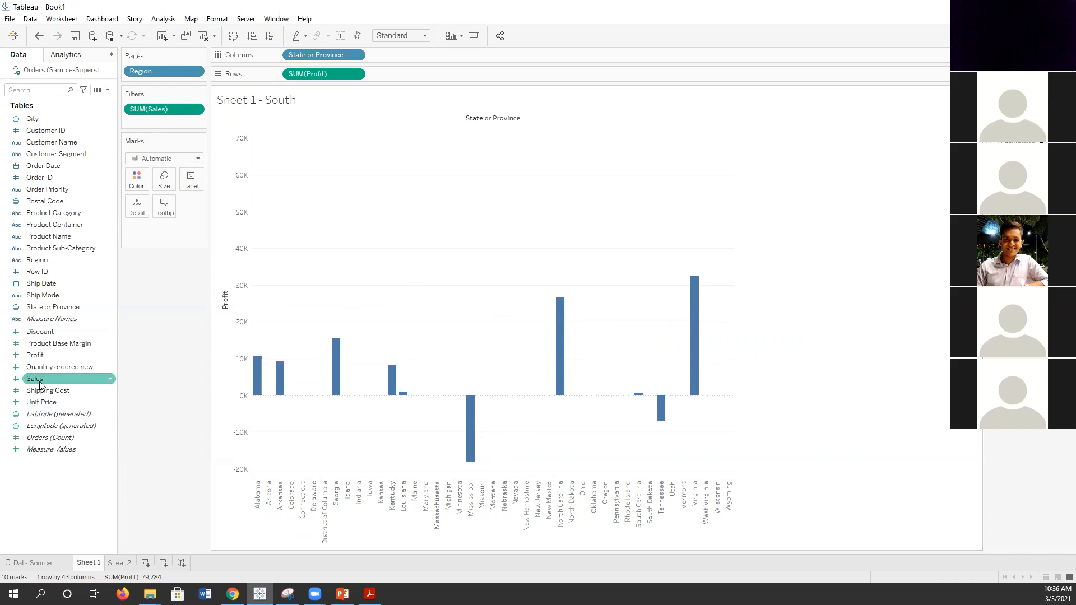
Step: Add the sum of Sales to the marks as a tooltip, and inspect the tooltips of several state bars
{"action": "left_click_drag", "start_coordinate": [40, 384], "coordinate": [168, 239]}
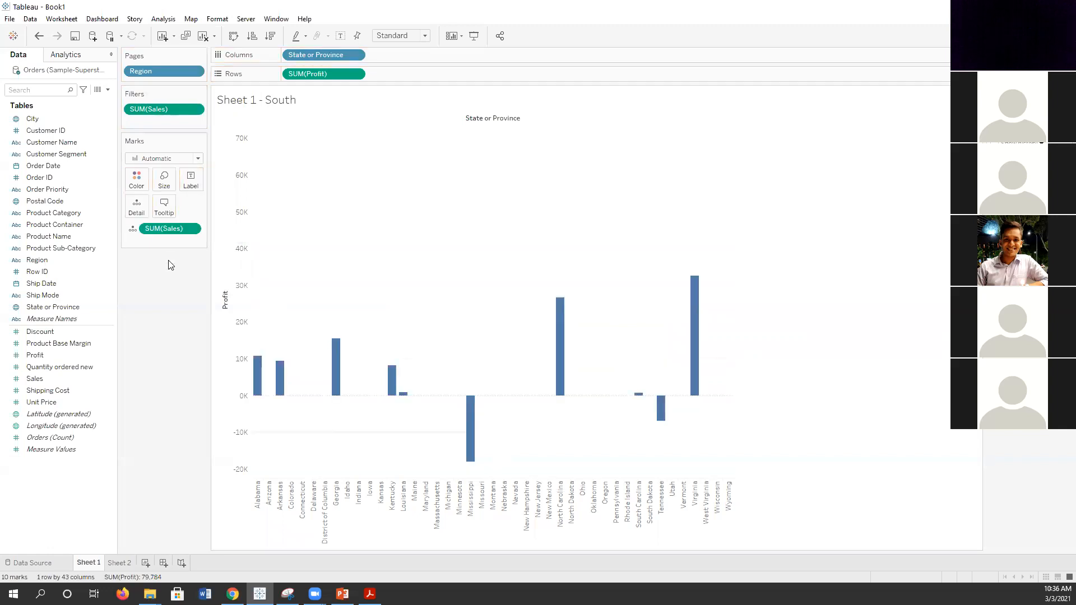
{"action": "left_click", "coordinate": [132, 229]}
{"action": "left_click", "coordinate": [144, 280]}
{"action": "mouse_move", "coordinate": [560, 336]}
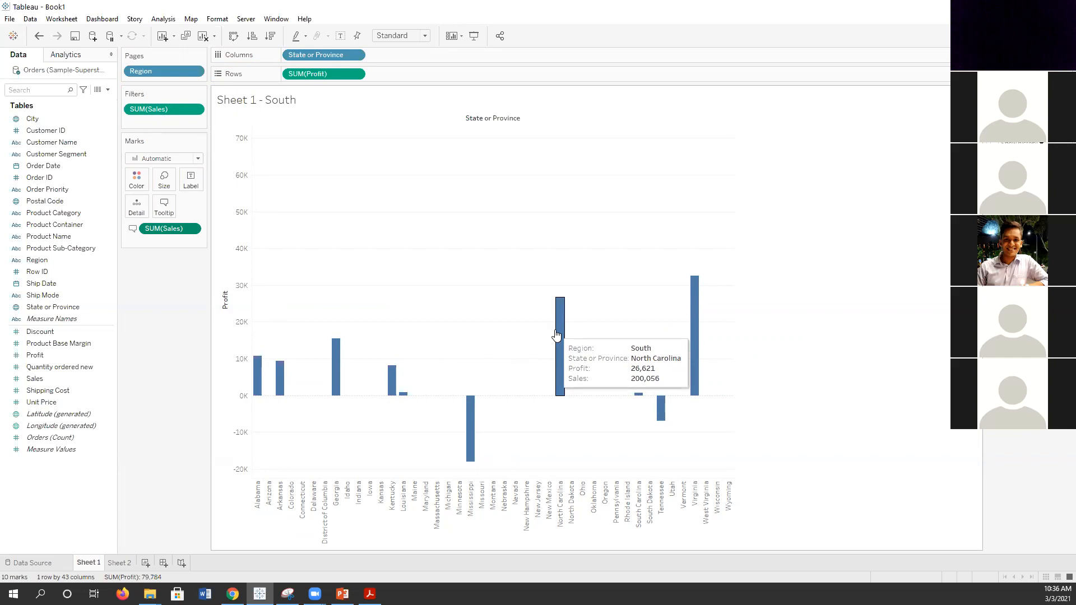
{"action": "mouse_move", "coordinate": [693, 303]}
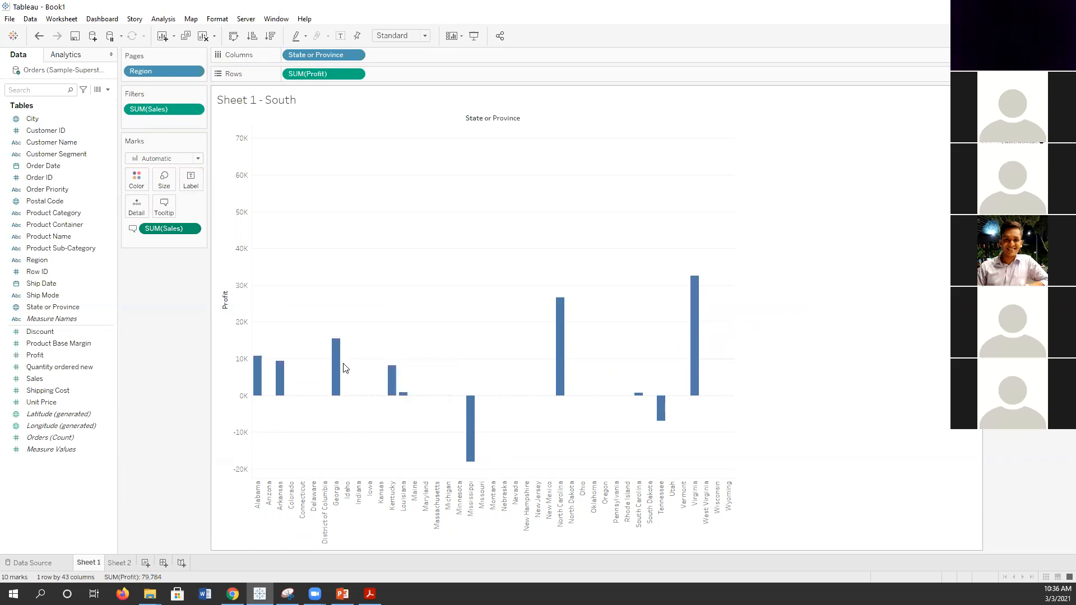
{"action": "mouse_move", "coordinate": [336, 369]}
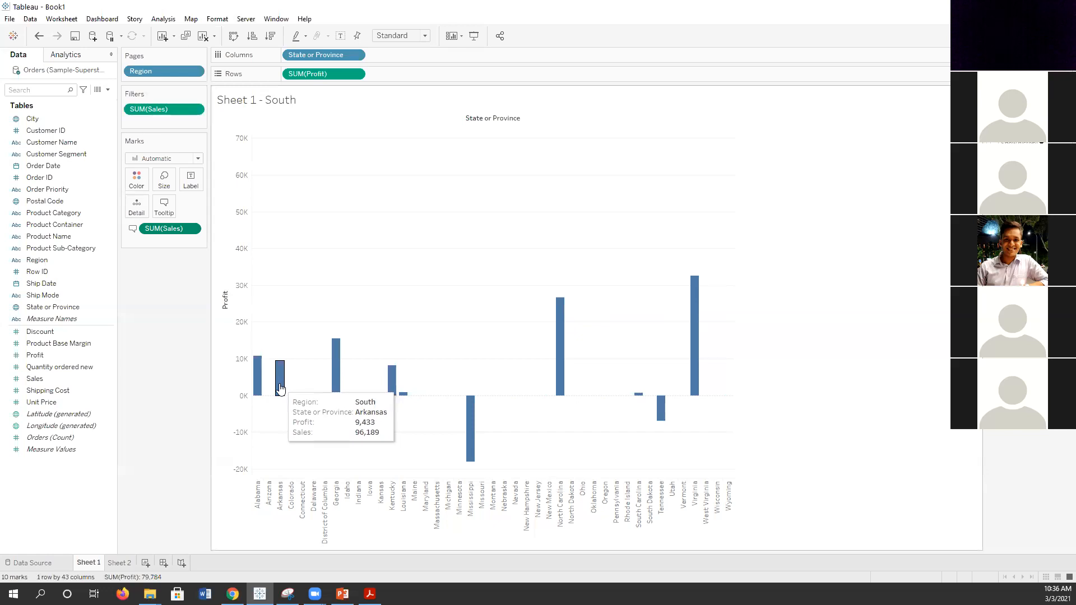
{"action": "mouse_move", "coordinate": [257, 391]}
Step: Switch the Sales mark from tooltip to color, and add Sales a second time to control bar size
{"action": "left_click", "coordinate": [132, 229]}
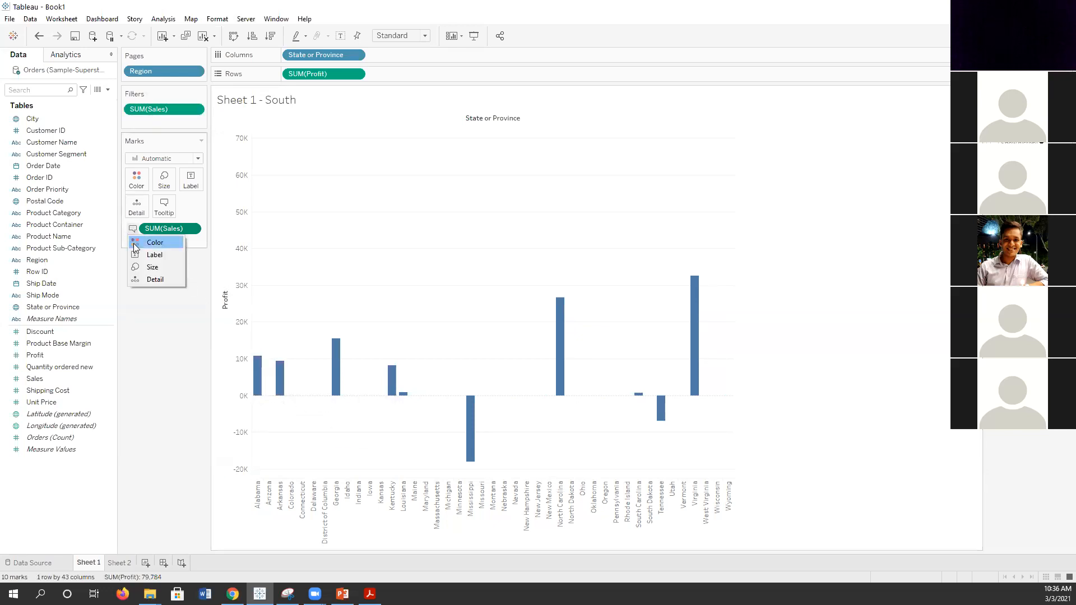
{"action": "left_click", "coordinate": [139, 243]}
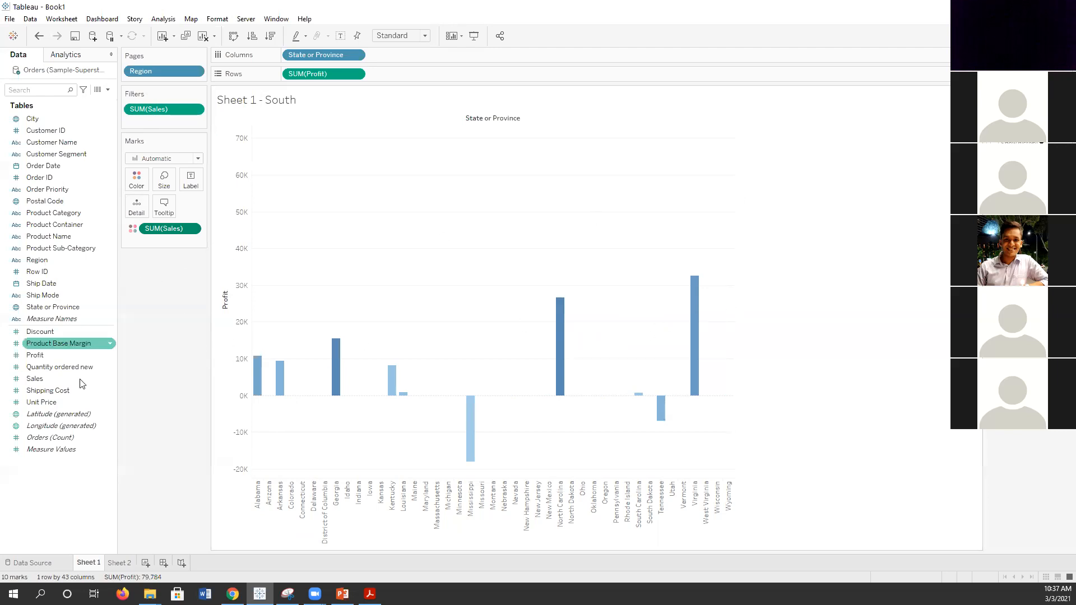
{"action": "left_click_drag", "start_coordinate": [31, 379], "coordinate": [171, 242]}
{"action": "left_click", "coordinate": [134, 241]}
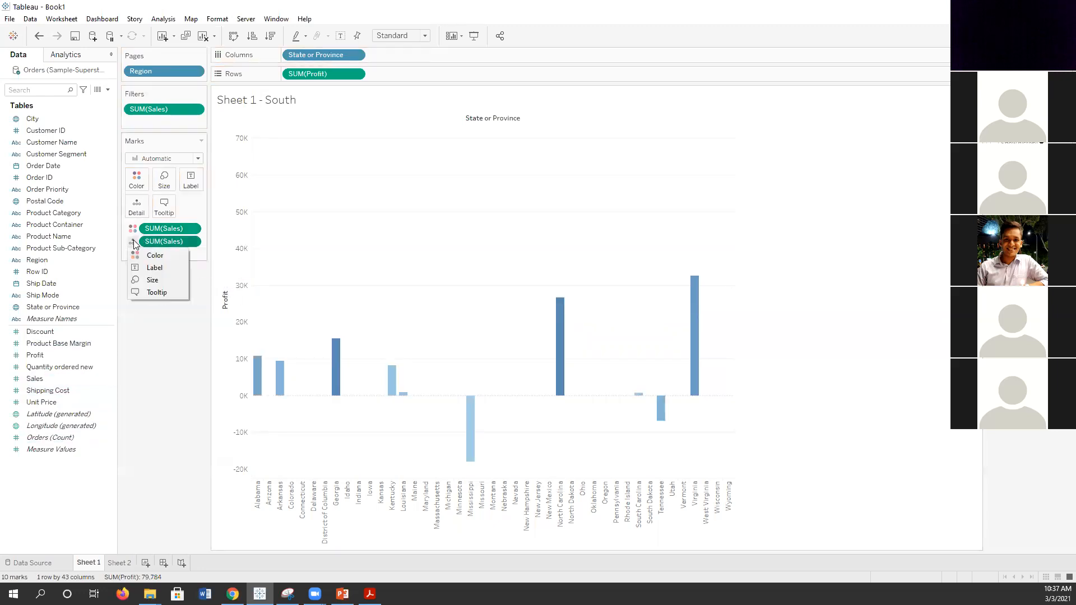
{"action": "left_click", "coordinate": [152, 281]}
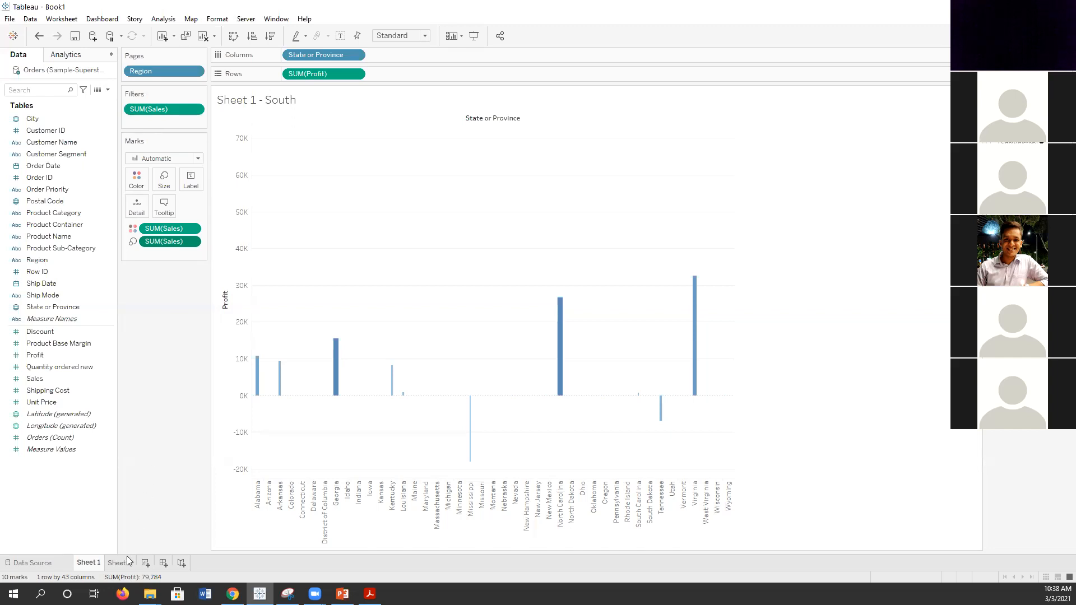
Step: Add the Returns table to the data source beside Orders, related on Order ID
{"action": "left_click", "coordinate": [34, 563]}
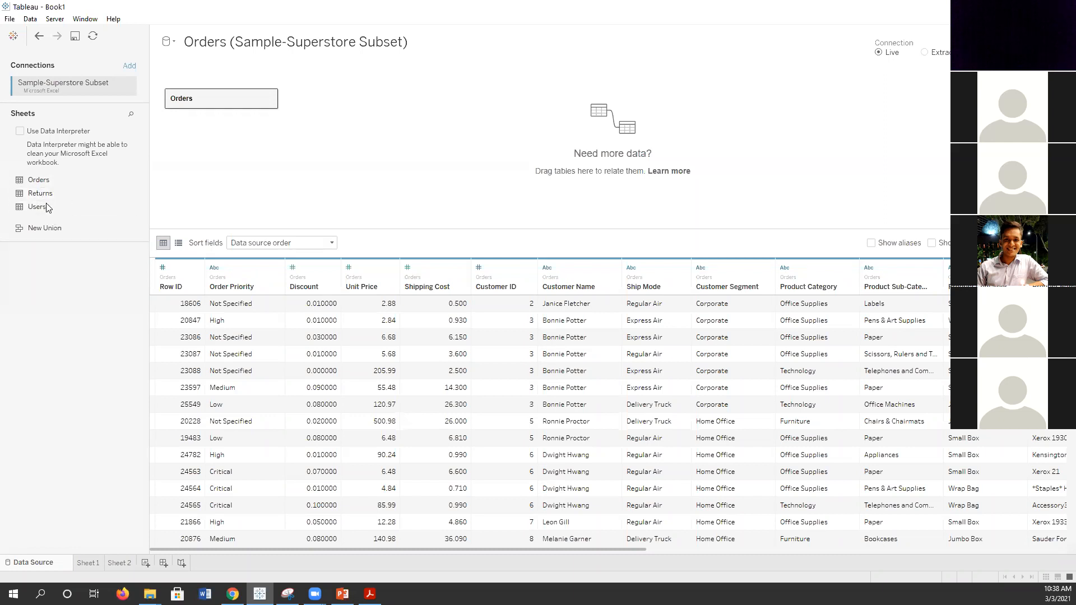
{"action": "left_click_drag", "start_coordinate": [39, 196], "coordinate": [365, 106]}
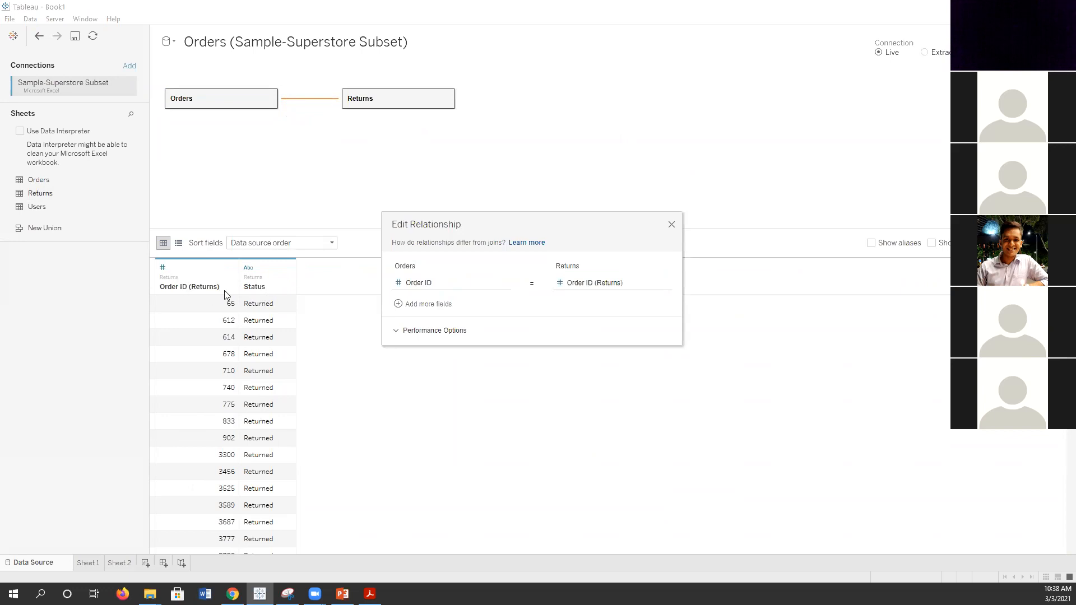
Step: Examine the performance options of the Orders–Returns relationship, including the cardinality choices on both sides
{"action": "left_click", "coordinate": [415, 335]}
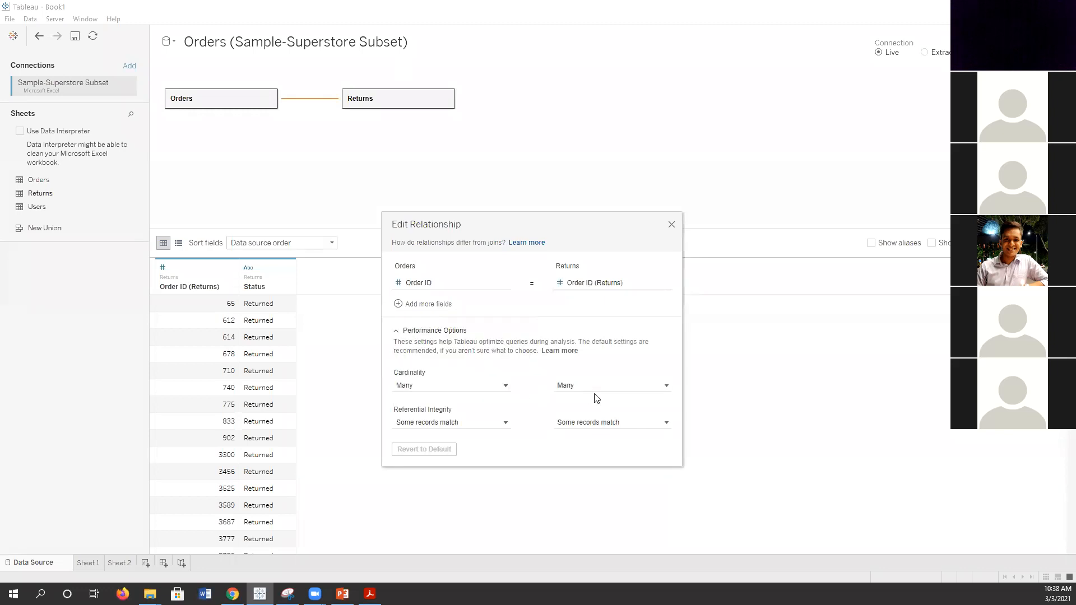
{"action": "left_click", "coordinate": [508, 387]}
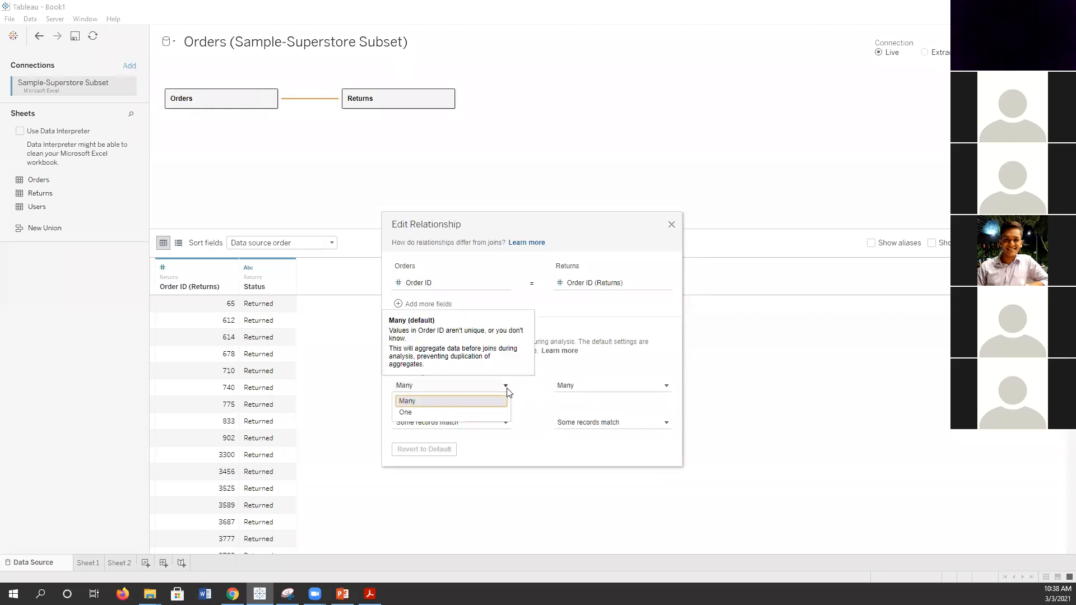
{"action": "left_click", "coordinate": [666, 386]}
{"action": "left_click", "coordinate": [666, 387]}
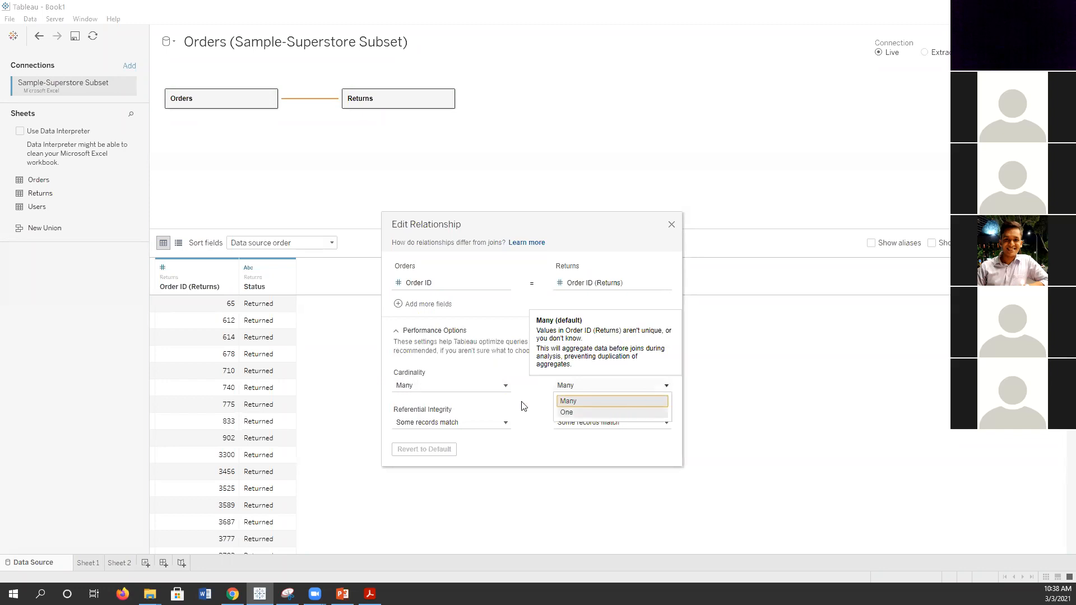
{"action": "left_click", "coordinate": [531, 460]}
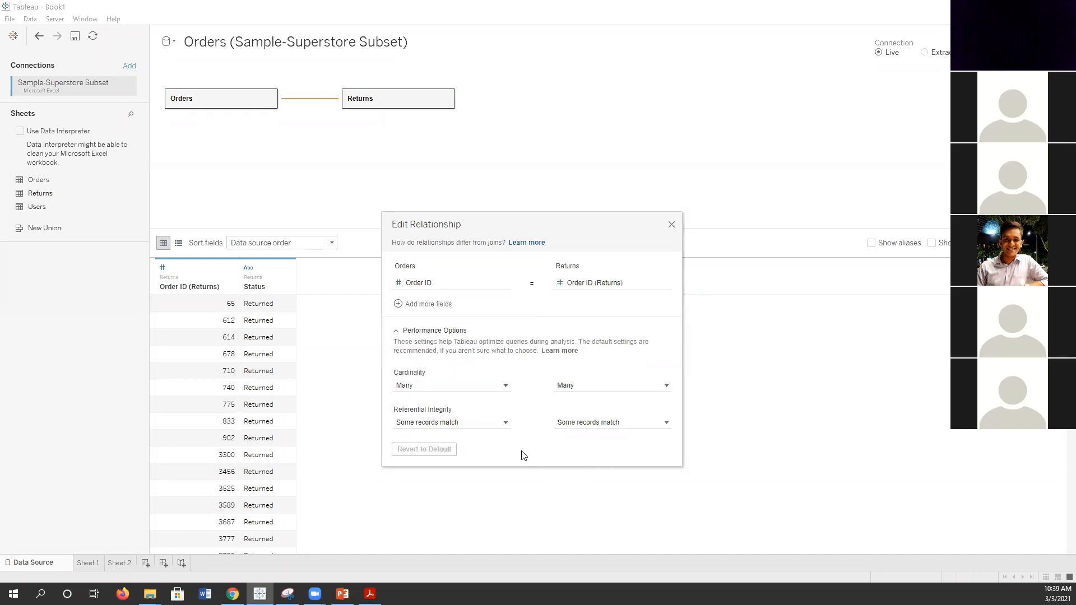
Step: Add the Users table to the data source, related to Orders on Region, and preview the Orders rows
{"action": "left_click", "coordinate": [671, 226]}
{"action": "left_click_drag", "start_coordinate": [41, 208], "coordinate": [370, 227]}
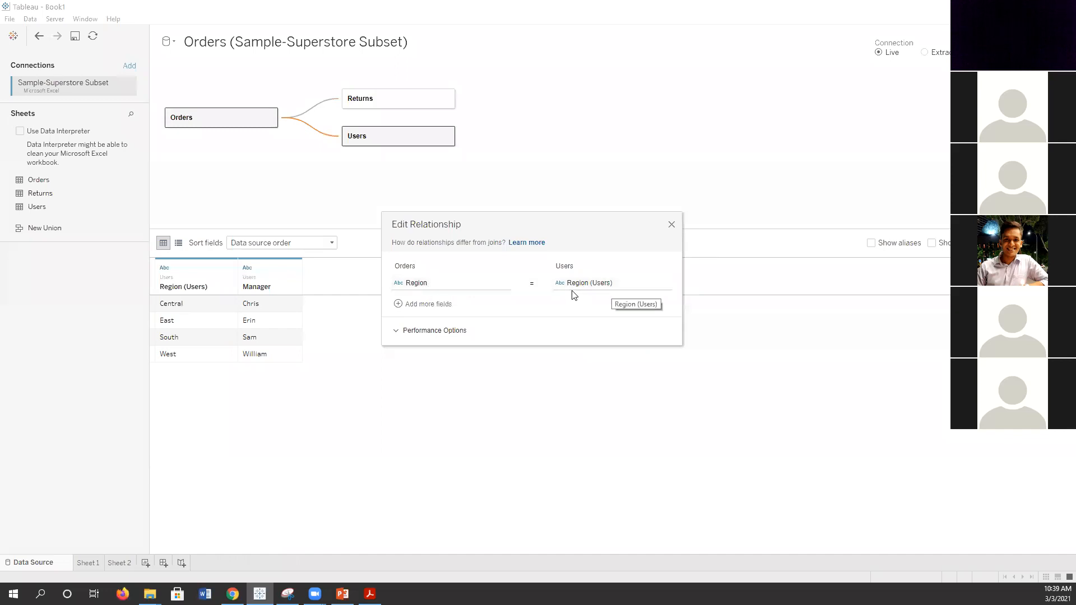
{"action": "left_click", "coordinate": [671, 225]}
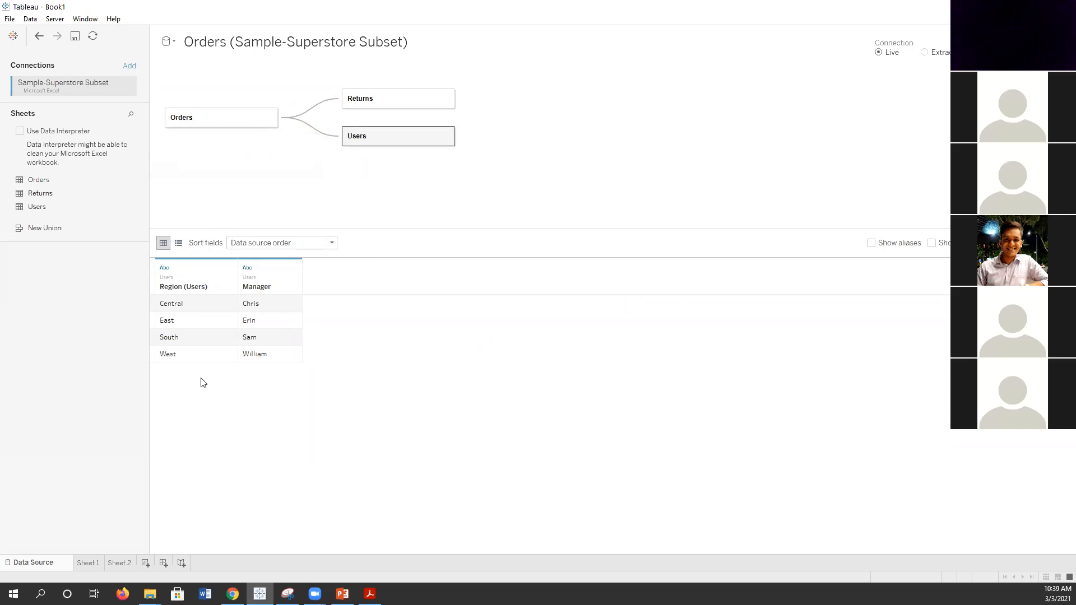
{"action": "left_click", "coordinate": [213, 119]}
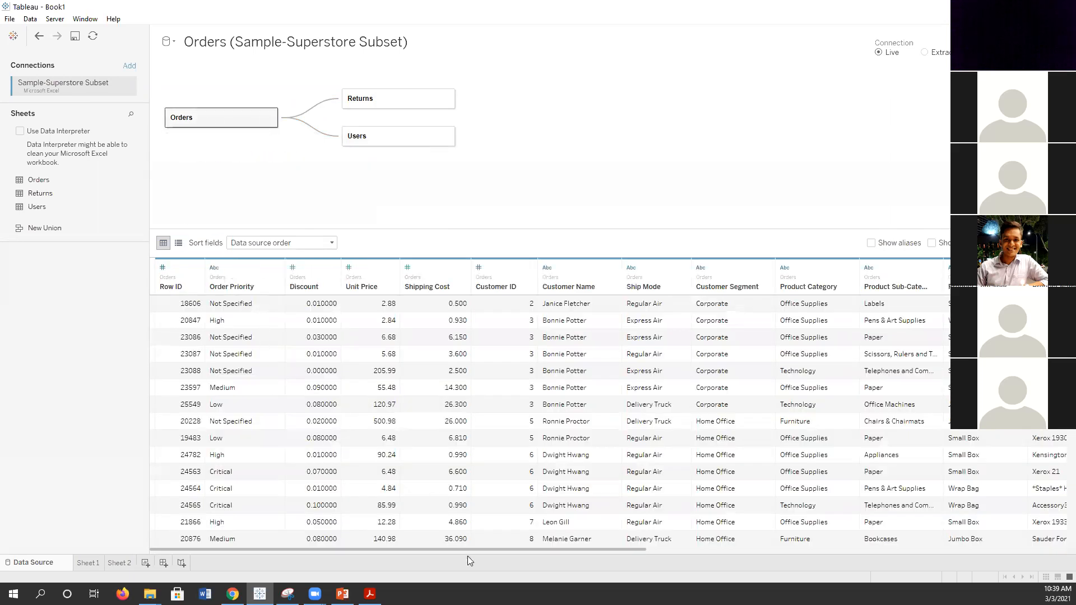
{"action": "left_click_drag", "start_coordinate": [470, 551], "coordinate": [368, 547]}
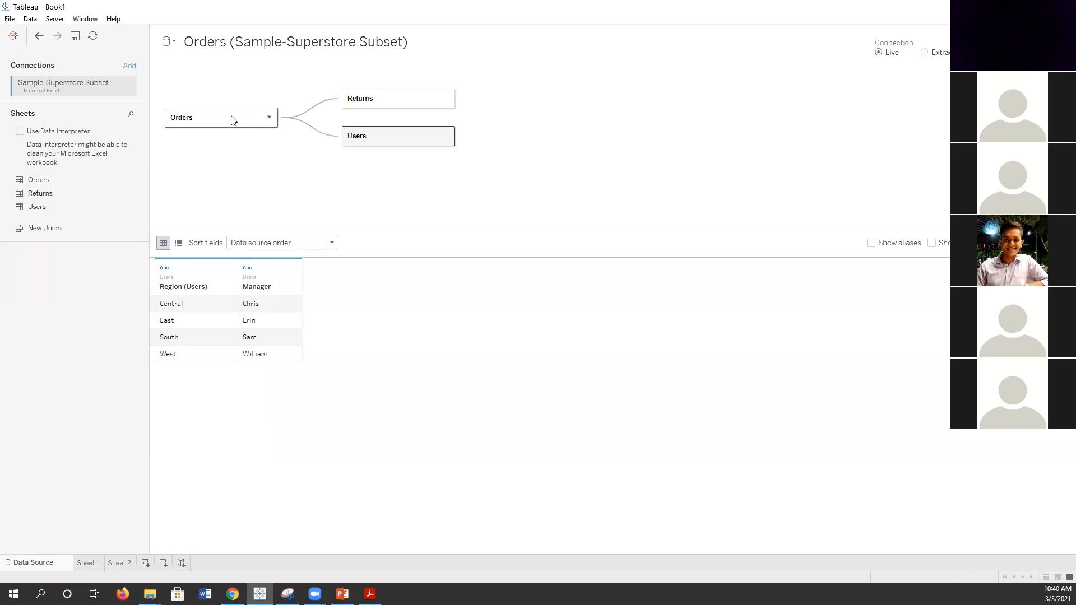
Step: On Sheet 2, place the Manager field from the Users table on rows
{"action": "left_click", "coordinate": [126, 563]}
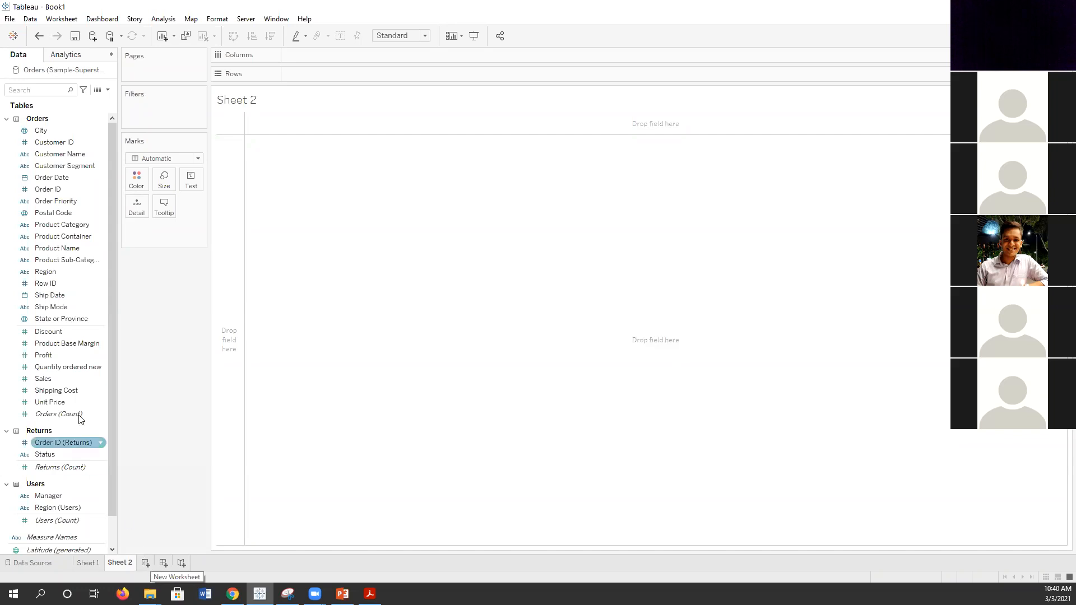
{"action": "scroll", "coordinate": [73, 421], "scroll_direction": "down", "scroll_amount": 1}
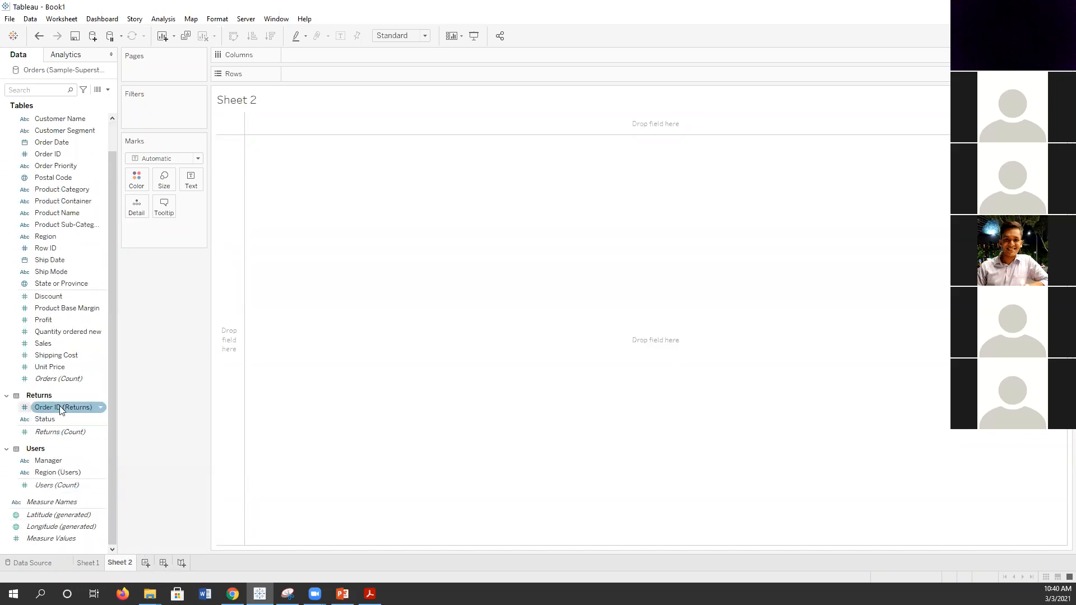
{"action": "scroll", "coordinate": [65, 445], "scroll_direction": "up", "scroll_amount": 1}
{"action": "left_click", "coordinate": [67, 442]}
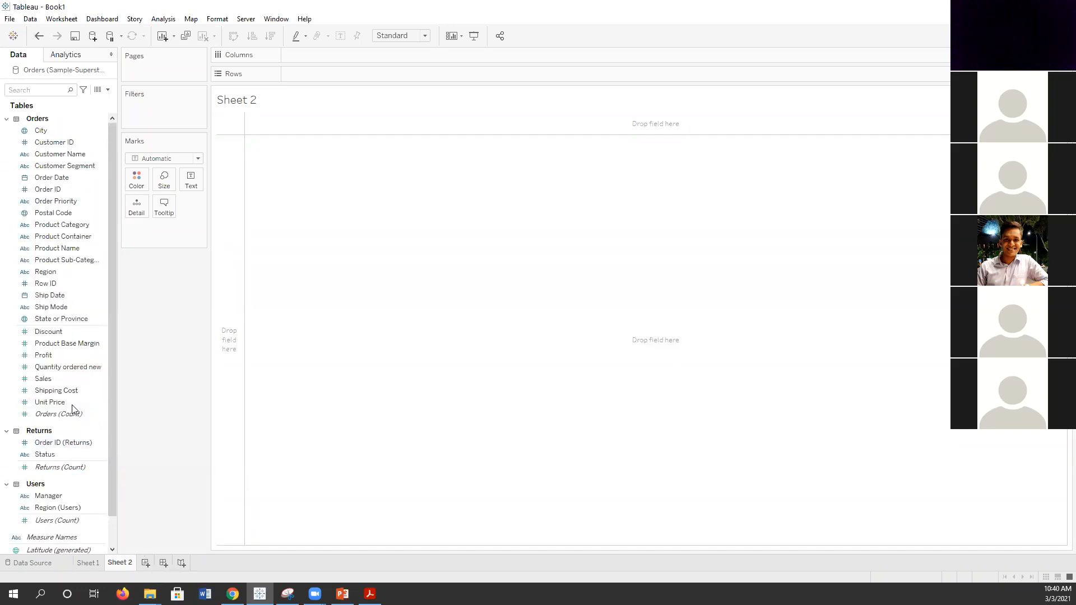
{"action": "left_click", "coordinate": [75, 367]}
{"action": "scroll", "coordinate": [78, 401], "scroll_direction": "down", "scroll_amount": 1}
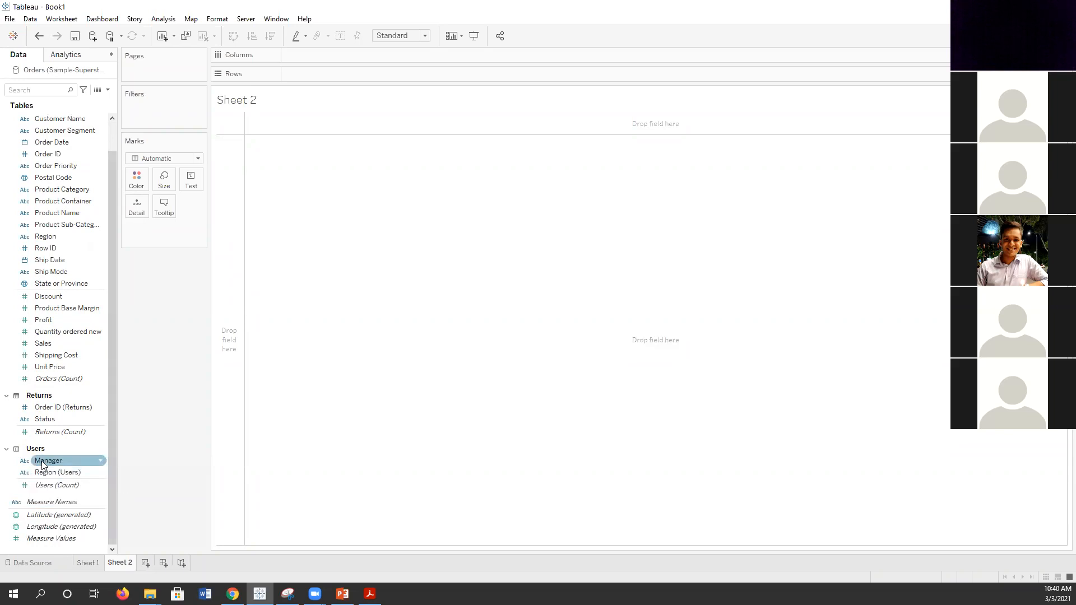
{"action": "left_click_drag", "start_coordinate": [41, 461], "coordinate": [321, 79]}
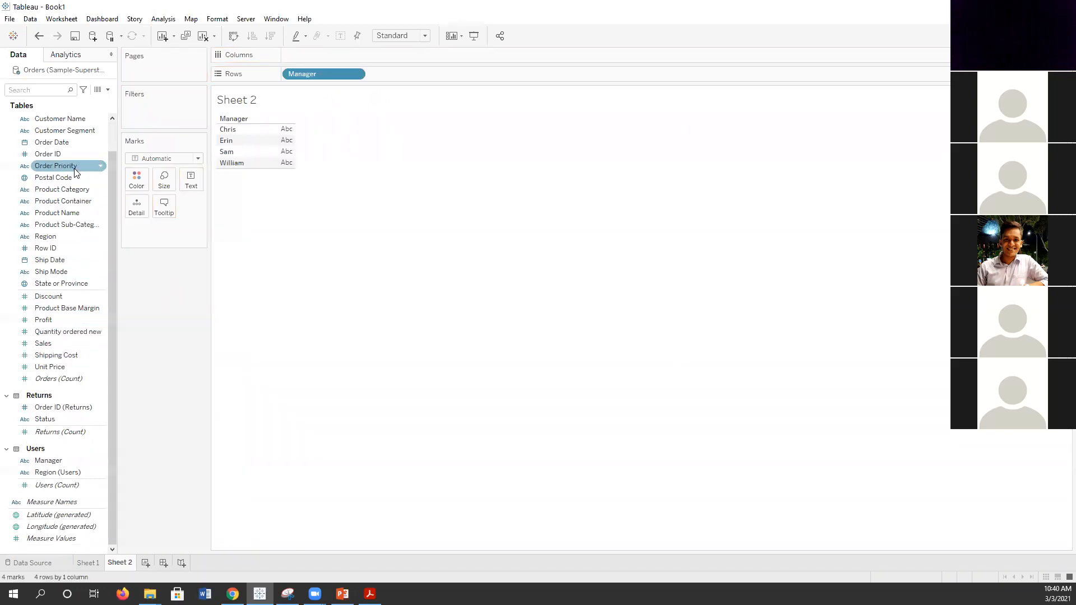
Step: Add the sum of Sales to columns to chart sales per manager as bars
{"action": "scroll", "coordinate": [72, 249], "scroll_direction": "up", "scroll_amount": 1}
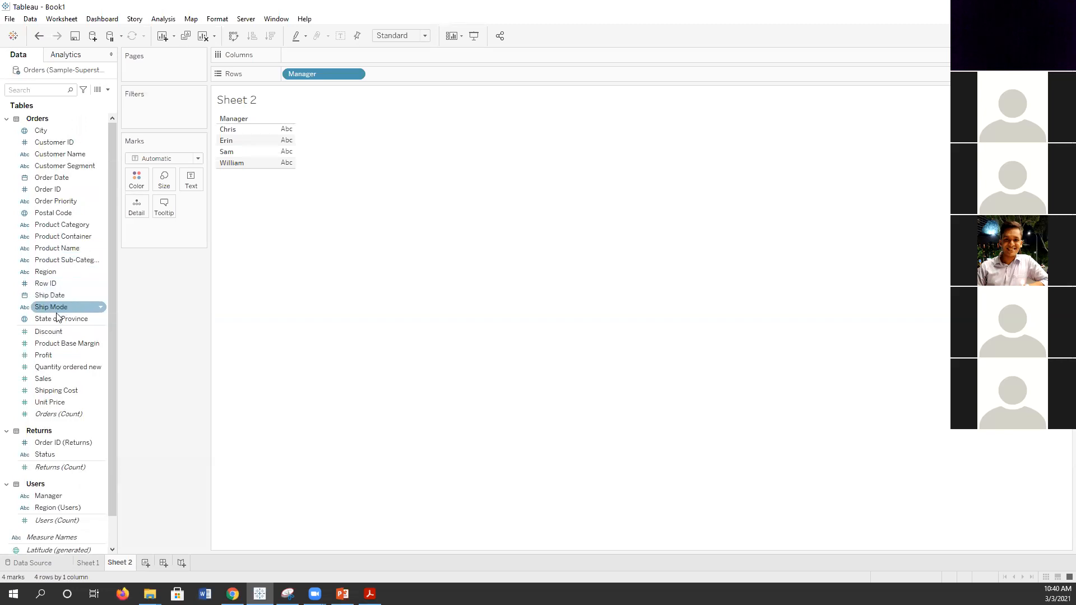
{"action": "left_click", "coordinate": [45, 380]}
{"action": "left_click_drag", "start_coordinate": [44, 381], "coordinate": [330, 135]}
{"action": "left_click_drag", "start_coordinate": [341, 59], "coordinate": [341, 61]}
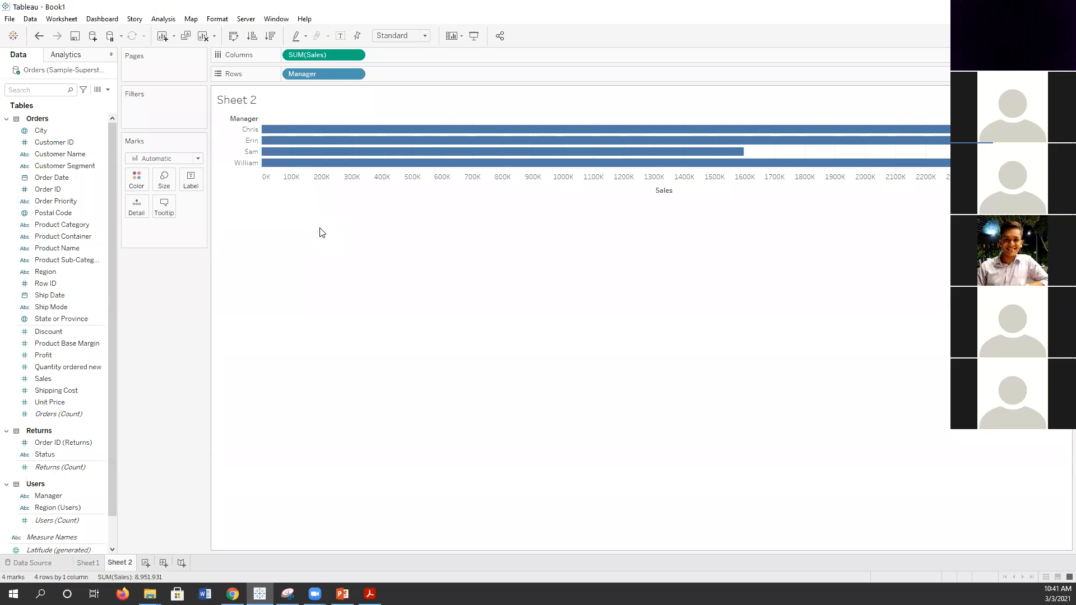
Step: Add the sum of Profit to the marks and assign it to color
{"action": "left_click_drag", "start_coordinate": [43, 356], "coordinate": [166, 228]}
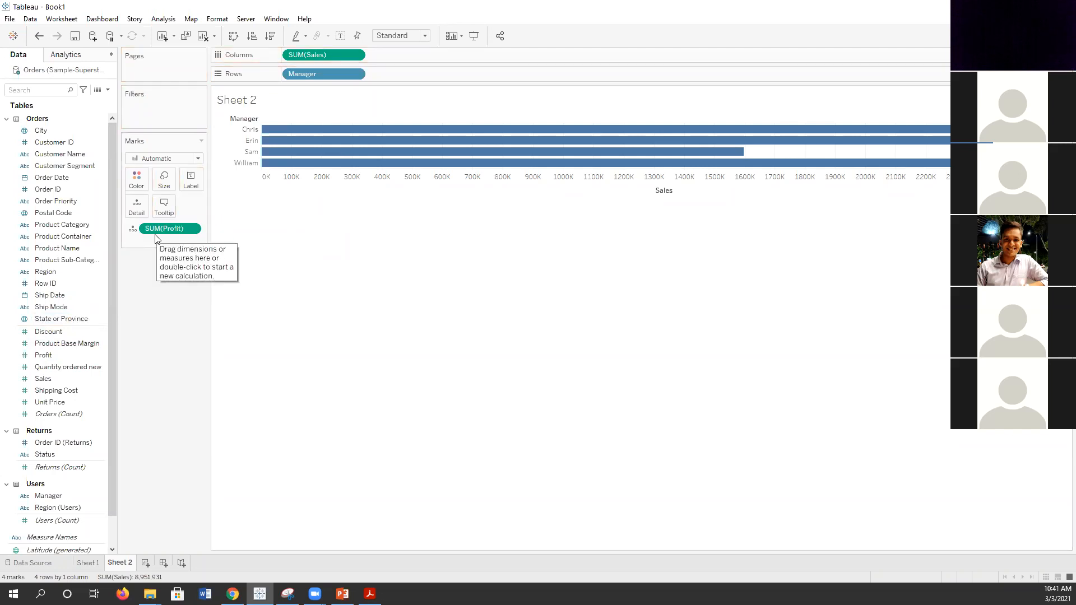
{"action": "left_click", "coordinate": [132, 233]}
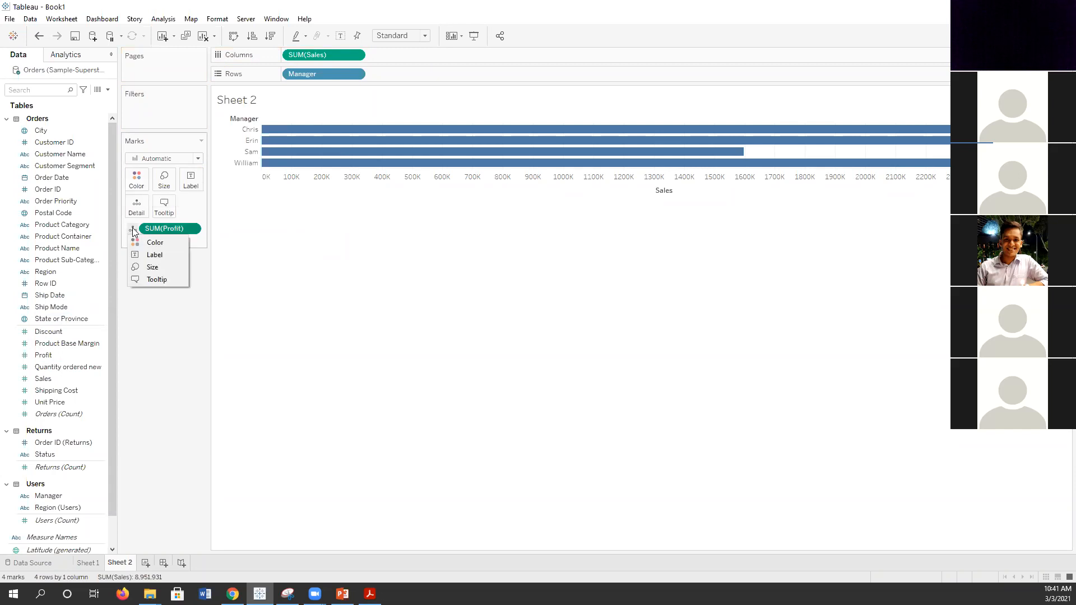
{"action": "left_click", "coordinate": [143, 240]}
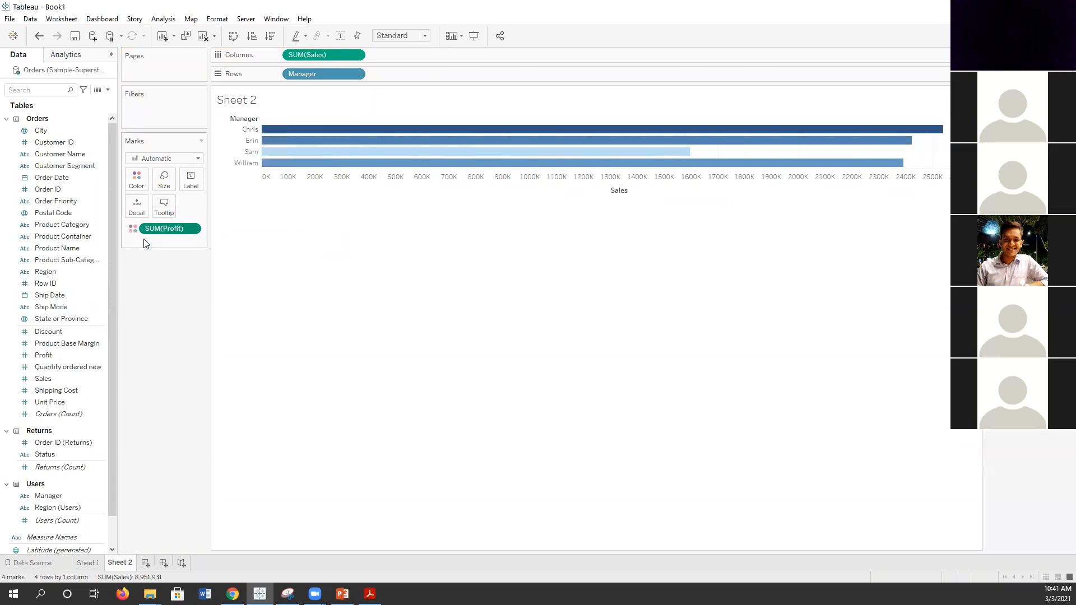
Step: Change the Profit color scale to a custom sequential red palette, and inspect the managers' bars
{"action": "left_click", "coordinate": [133, 184]}
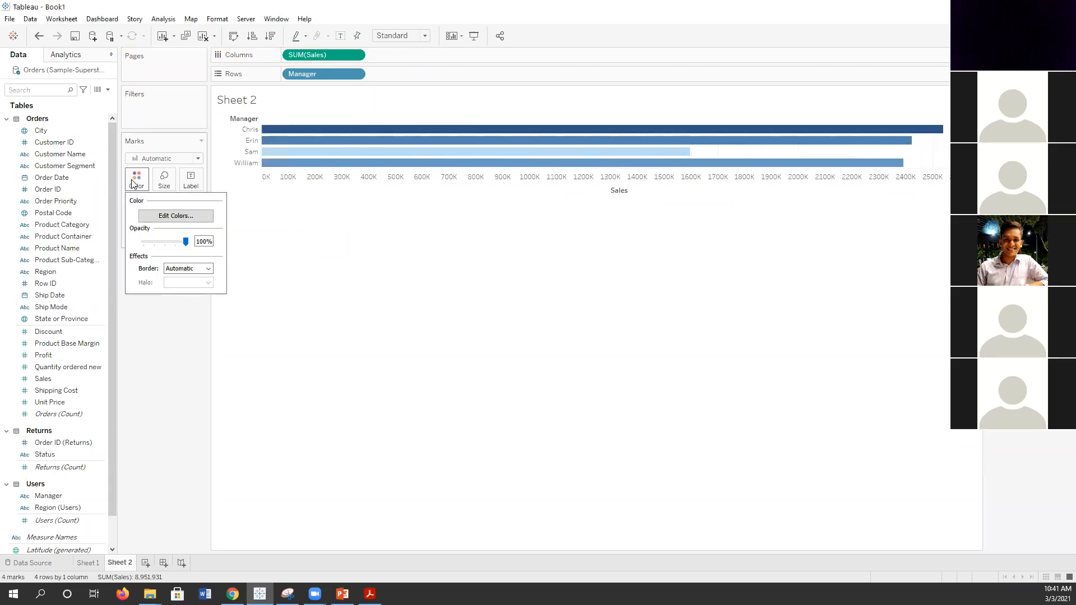
{"action": "left_click", "coordinate": [175, 215]}
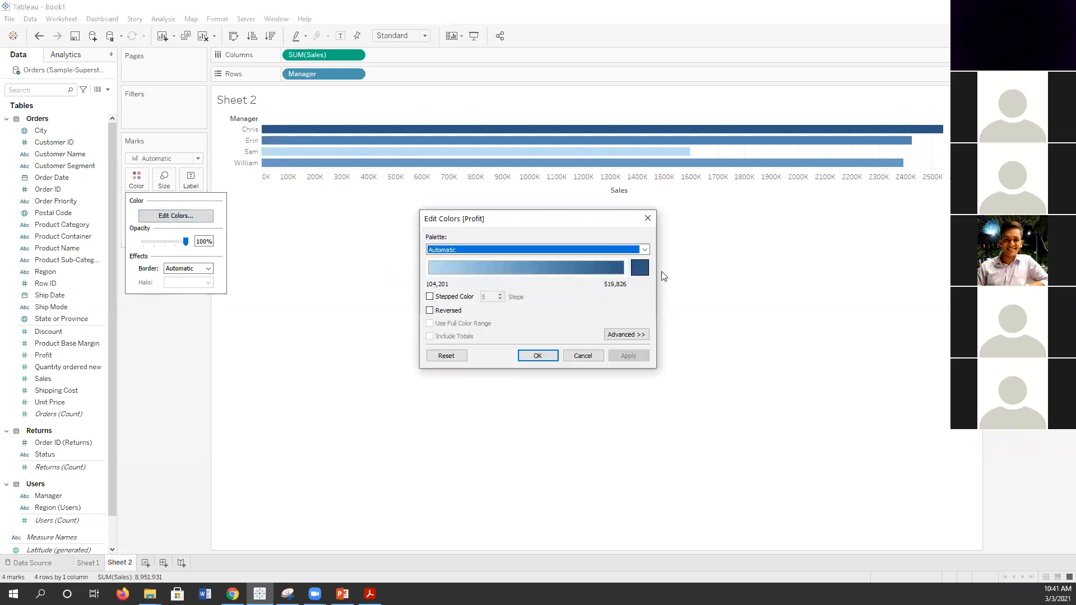
{"action": "left_click", "coordinate": [642, 269]}
{"action": "left_click", "coordinate": [425, 255]}
{"action": "left_click", "coordinate": [612, 396]}
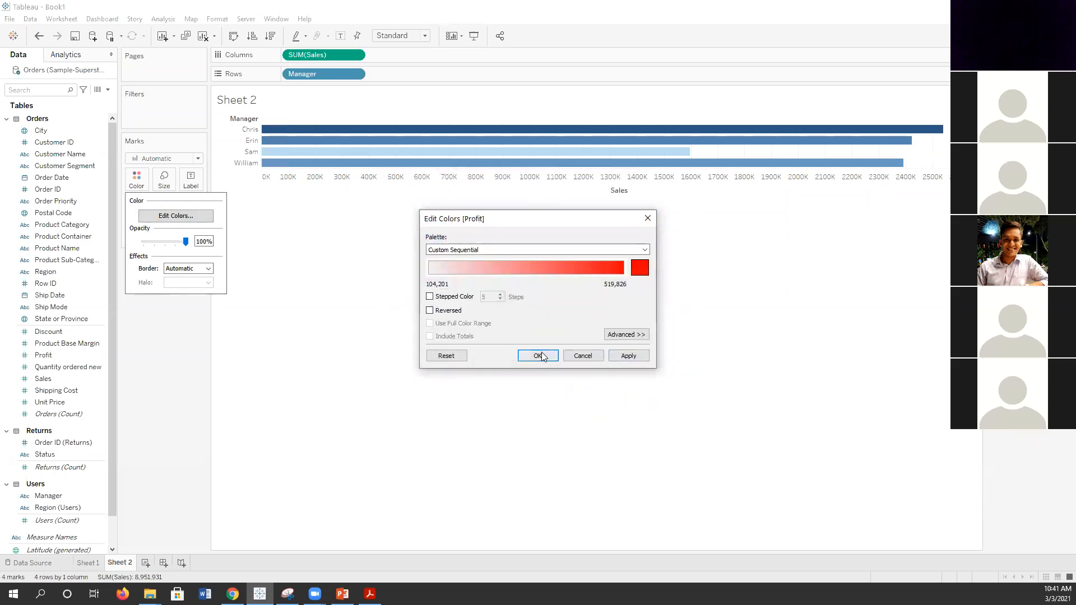
{"action": "left_click", "coordinate": [542, 356]}
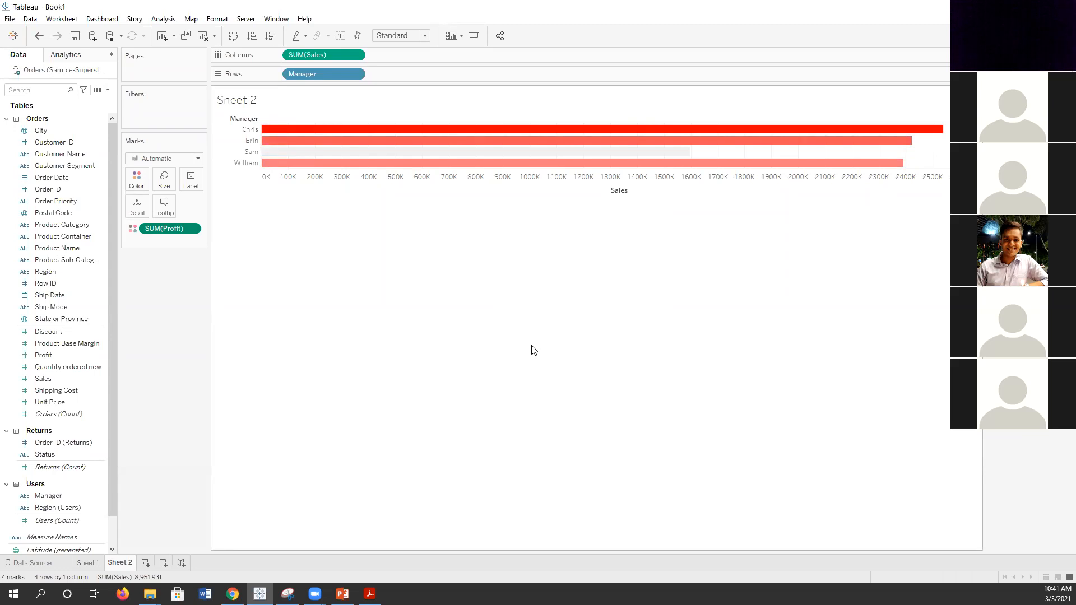
{"action": "mouse_move", "coordinate": [283, 135]}
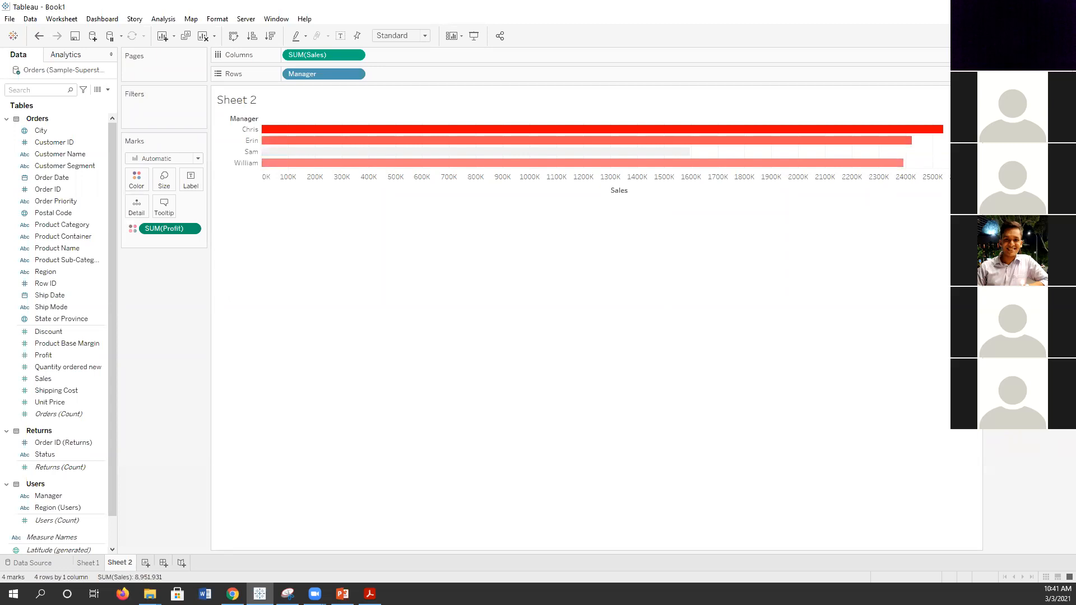
{"action": "mouse_move", "coordinate": [626, 136]}
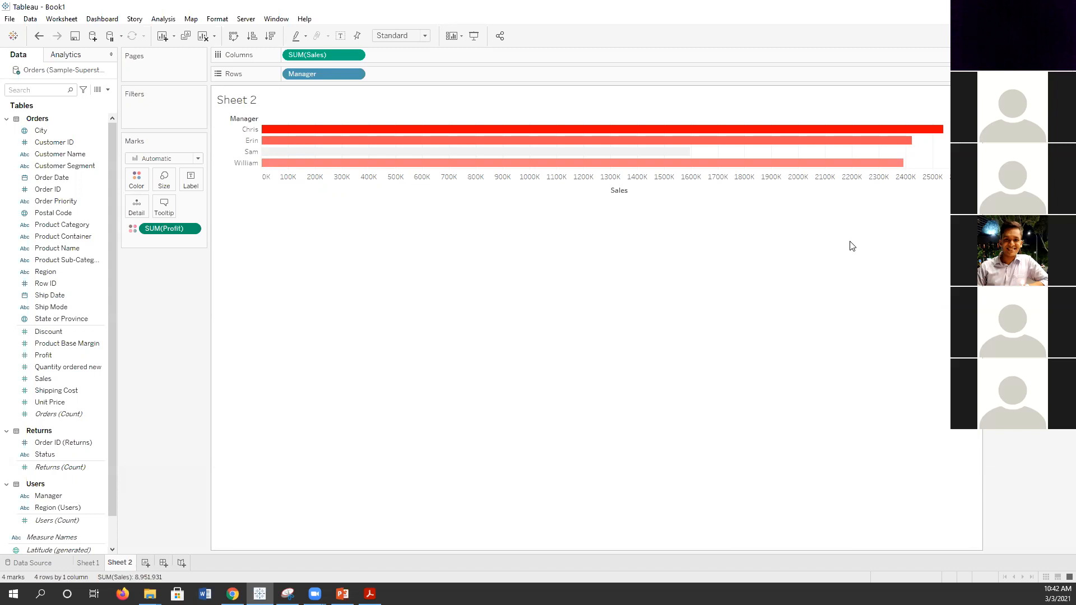
Step: Add Region from the Orders table to the marks as a tooltip
{"action": "left_click", "coordinate": [104, 393]}
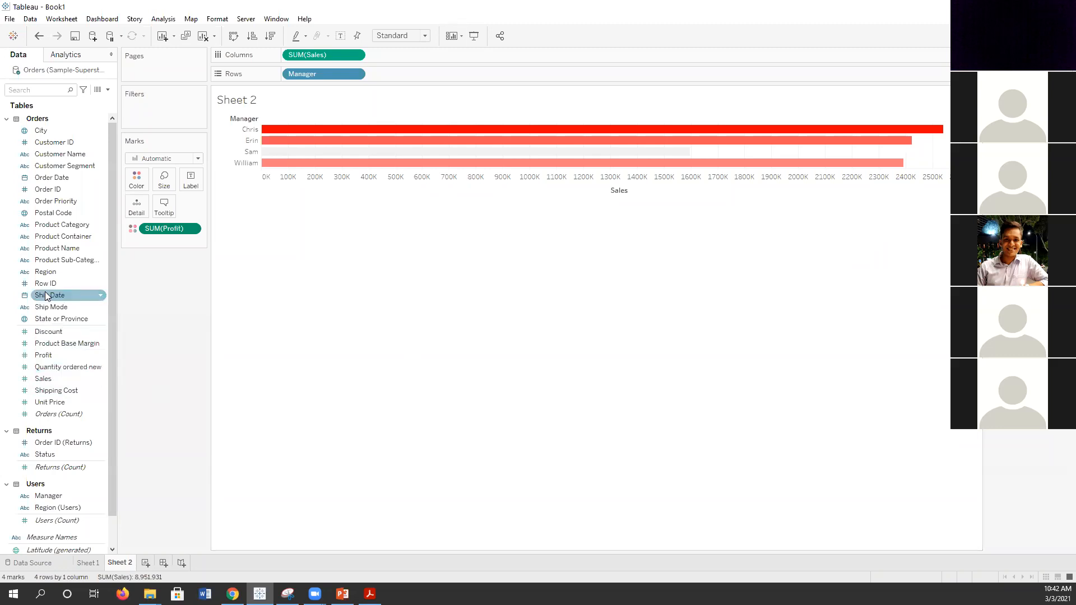
{"action": "left_click_drag", "start_coordinate": [46, 271], "coordinate": [167, 246]}
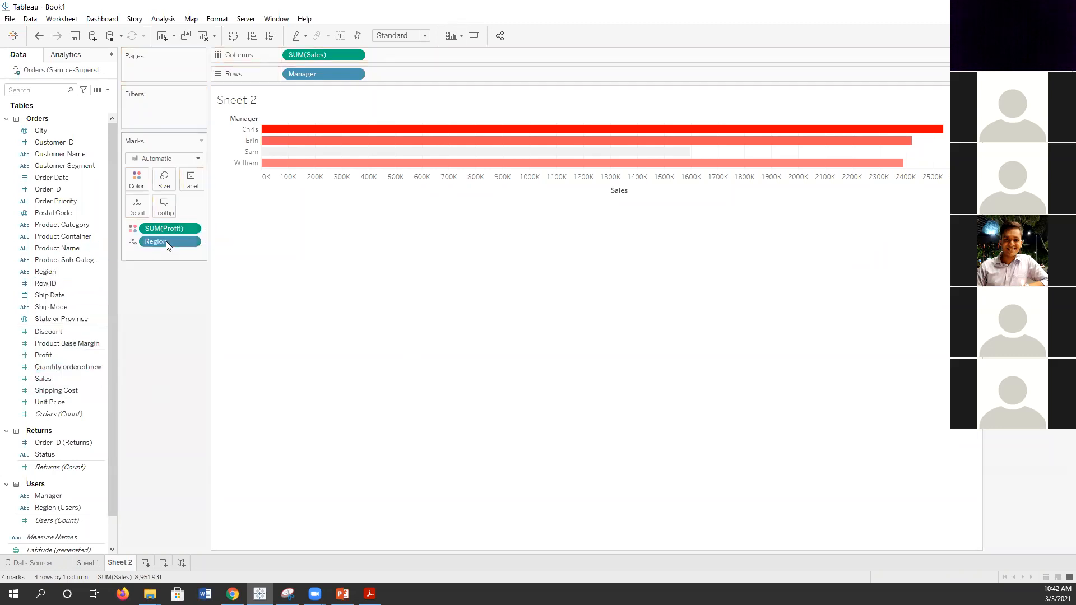
{"action": "left_click", "coordinate": [130, 246]}
{"action": "left_click", "coordinate": [149, 293]}
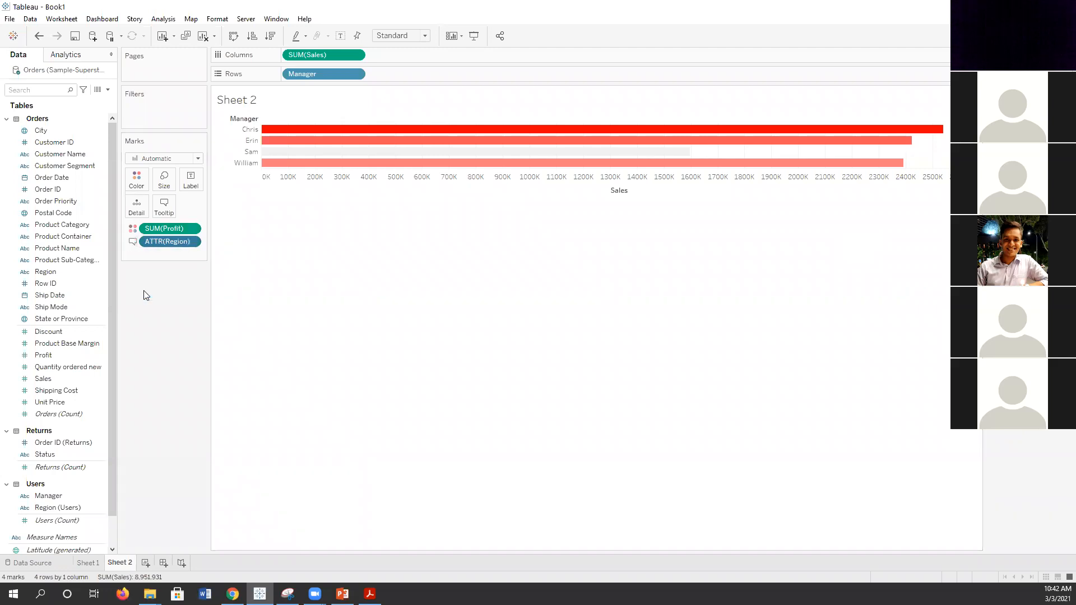
{"action": "left_click", "coordinate": [133, 242]}
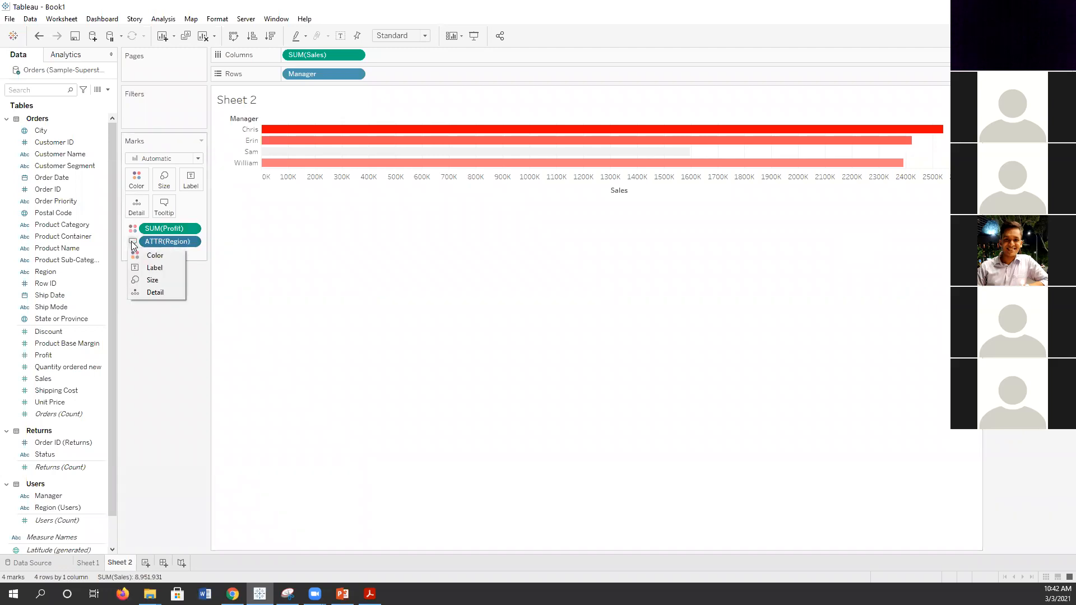
{"action": "left_click", "coordinate": [218, 297]}
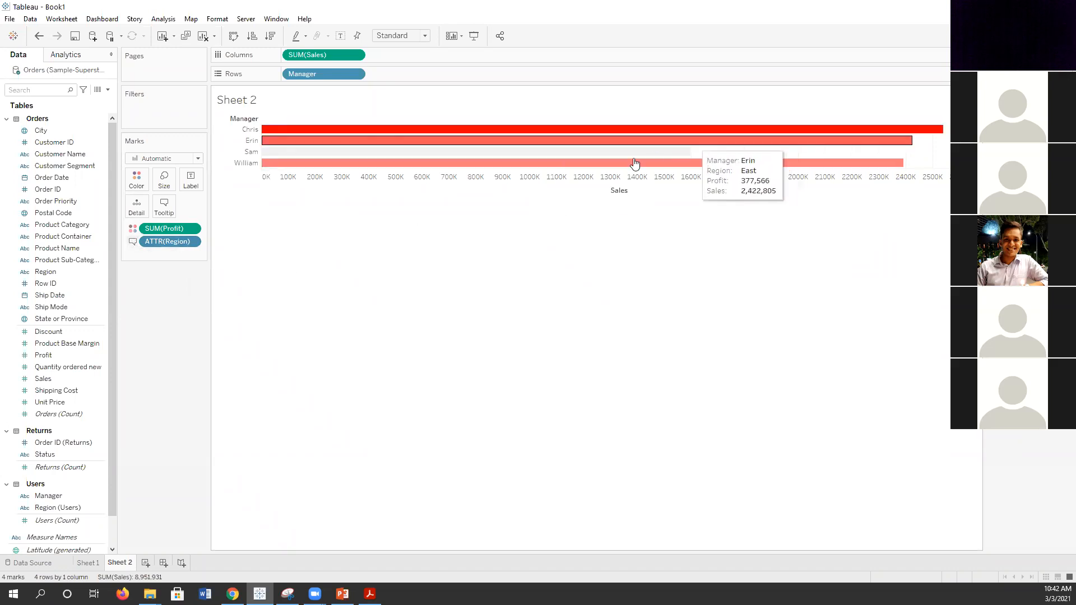
Step: Inspect the tooltips of the managers' bars for region, profit and sales
{"action": "mouse_move", "coordinate": [530, 153]}
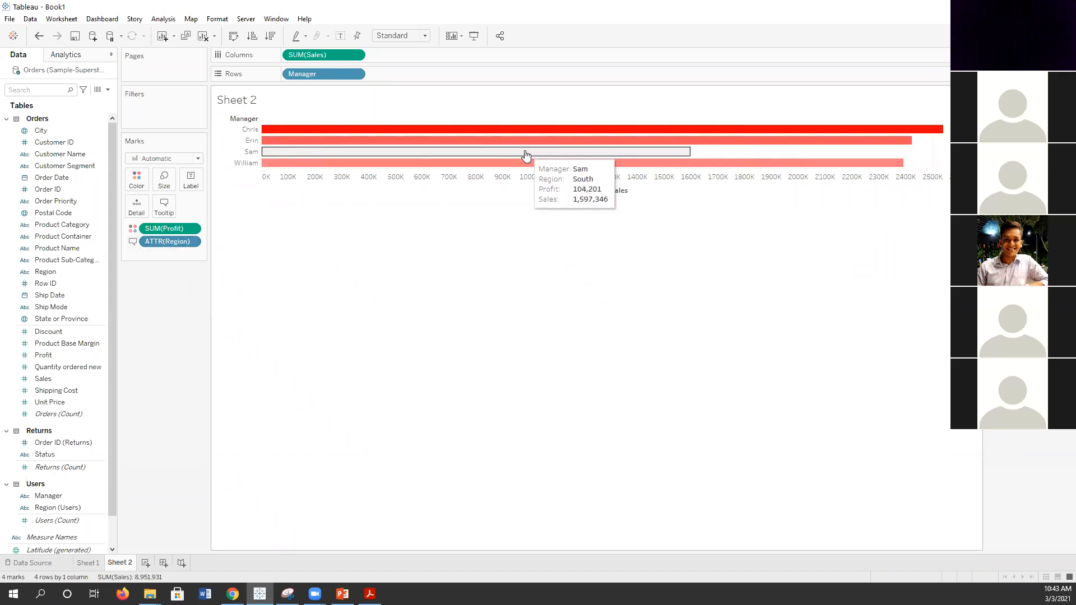
{"action": "mouse_move", "coordinate": [929, 131]}
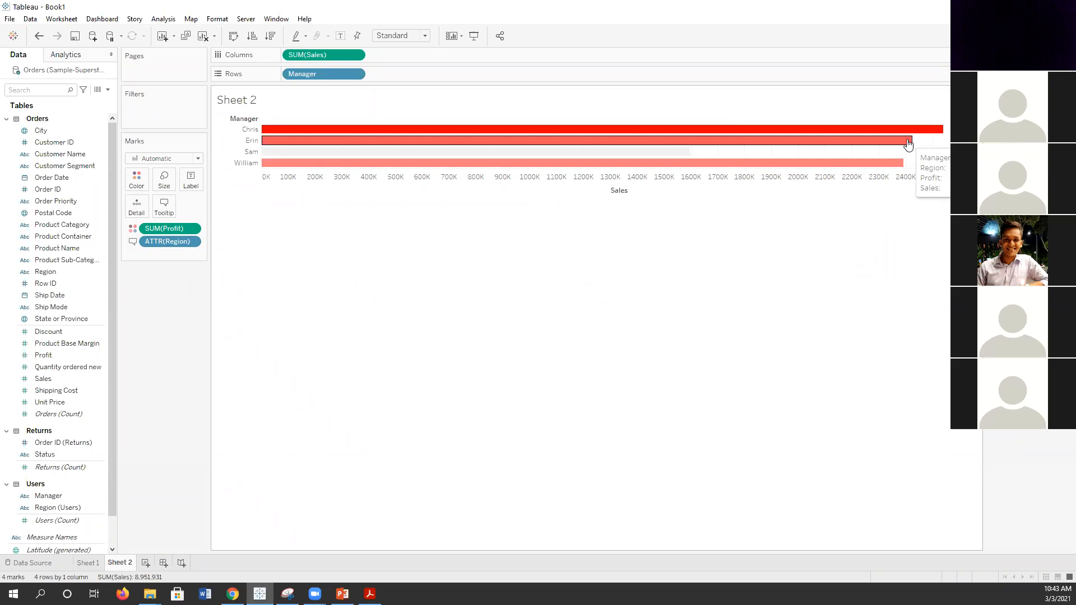
{"action": "mouse_move", "coordinate": [890, 168]}
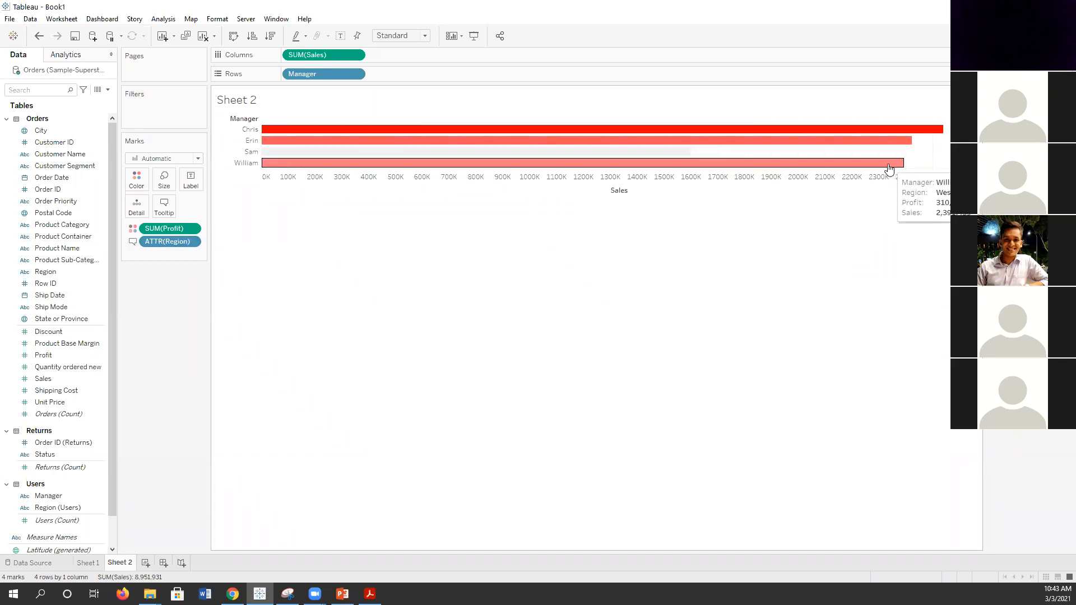
{"action": "mouse_move", "coordinate": [606, 155]}
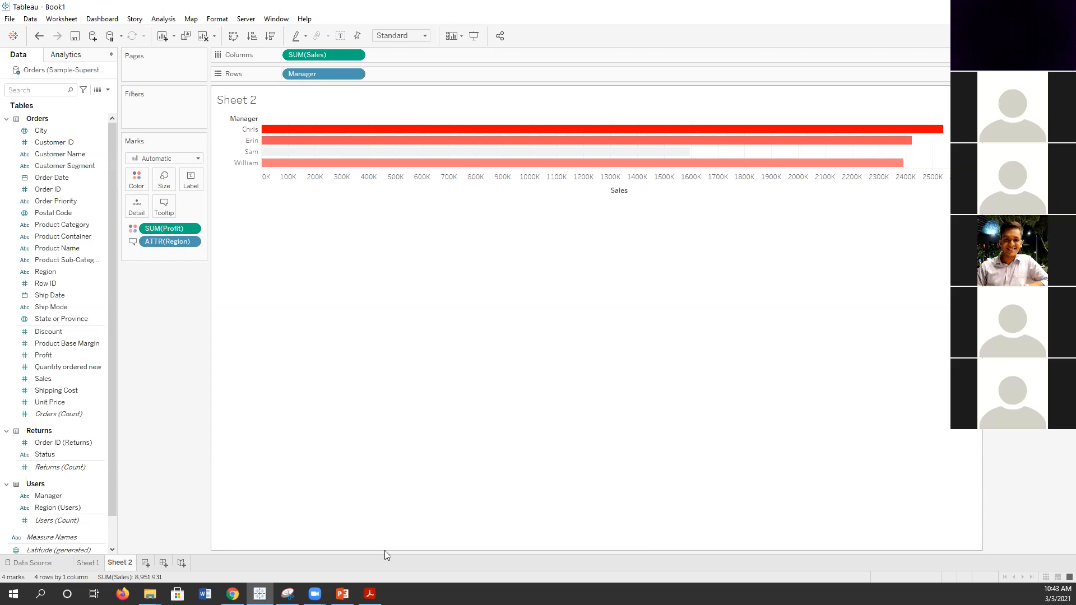
Step: Review the relationships of Orders with Returns and Users in the data source, and compare the tables' fields available on Sheet 2
{"action": "left_click", "coordinate": [28, 563]}
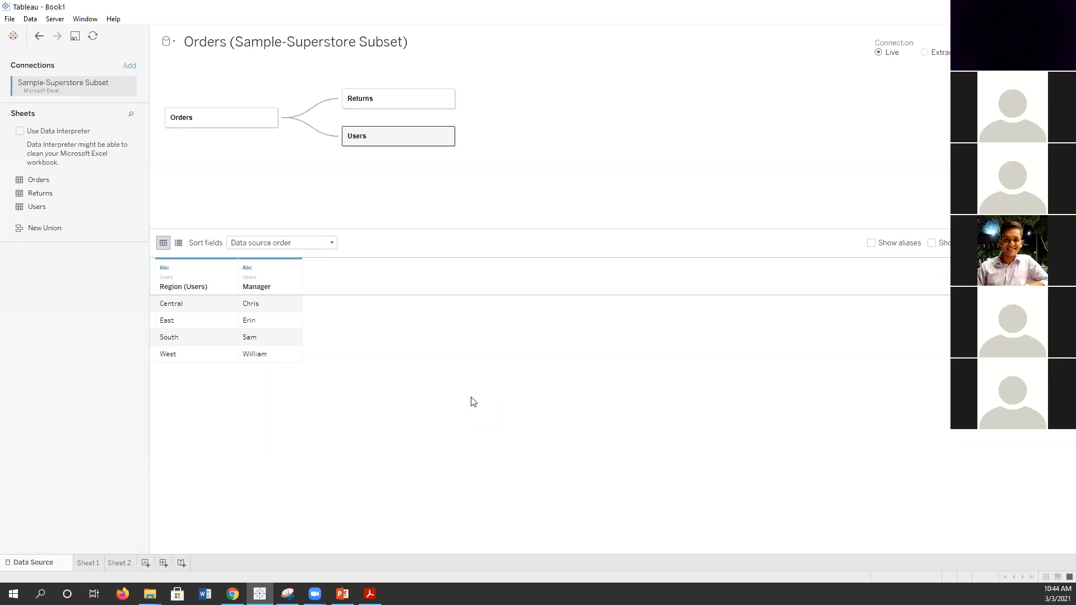
{"action": "mouse_move", "coordinate": [317, 129]}
{"action": "left_click", "coordinate": [114, 564]}
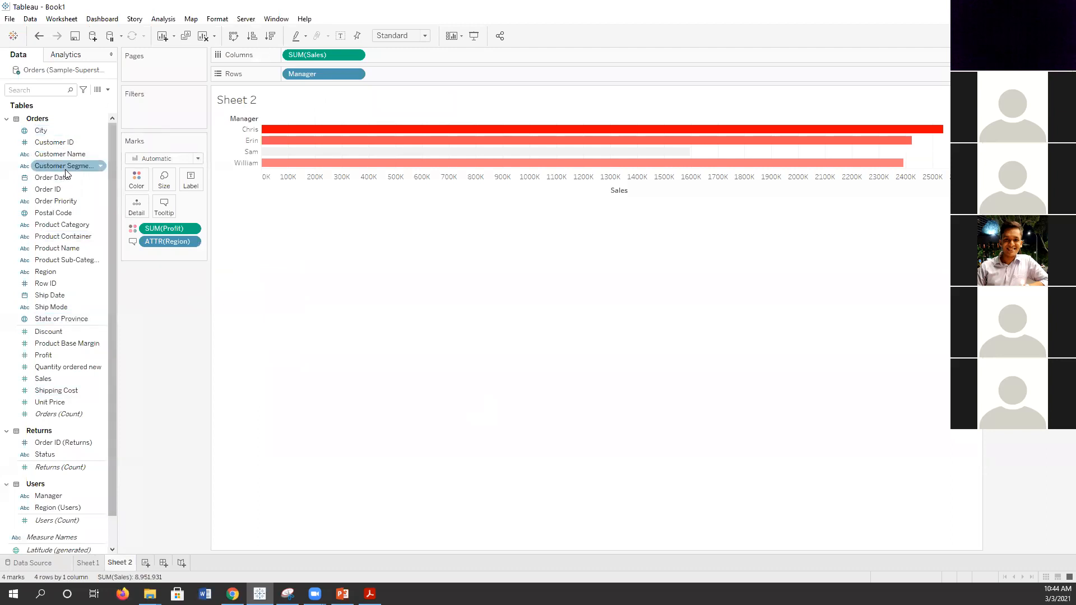
{"action": "scroll", "coordinate": [55, 283], "scroll_direction": "down", "scroll_amount": 1}
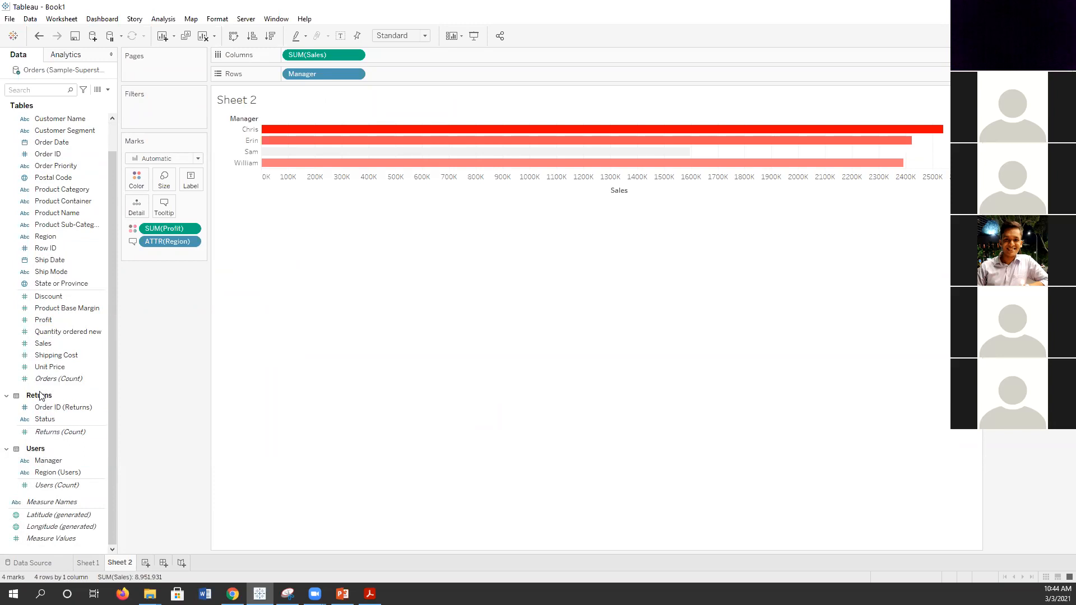
{"action": "scroll", "coordinate": [51, 391], "scroll_direction": "up", "scroll_amount": 1}
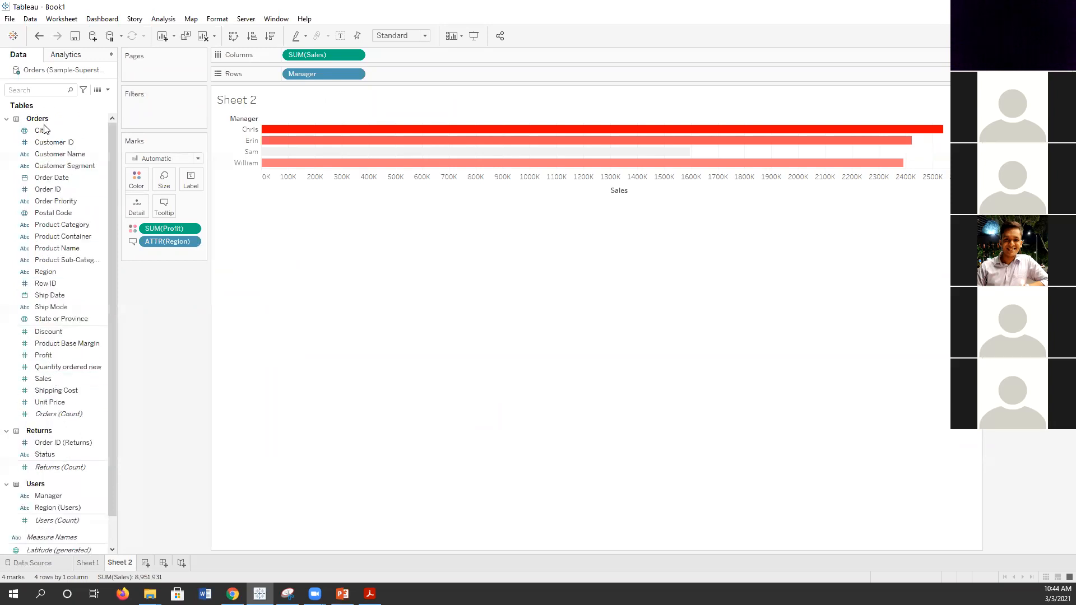
{"action": "left_click", "coordinate": [65, 343]}
{"action": "scroll", "coordinate": [49, 424], "scroll_direction": "down", "scroll_amount": 1}
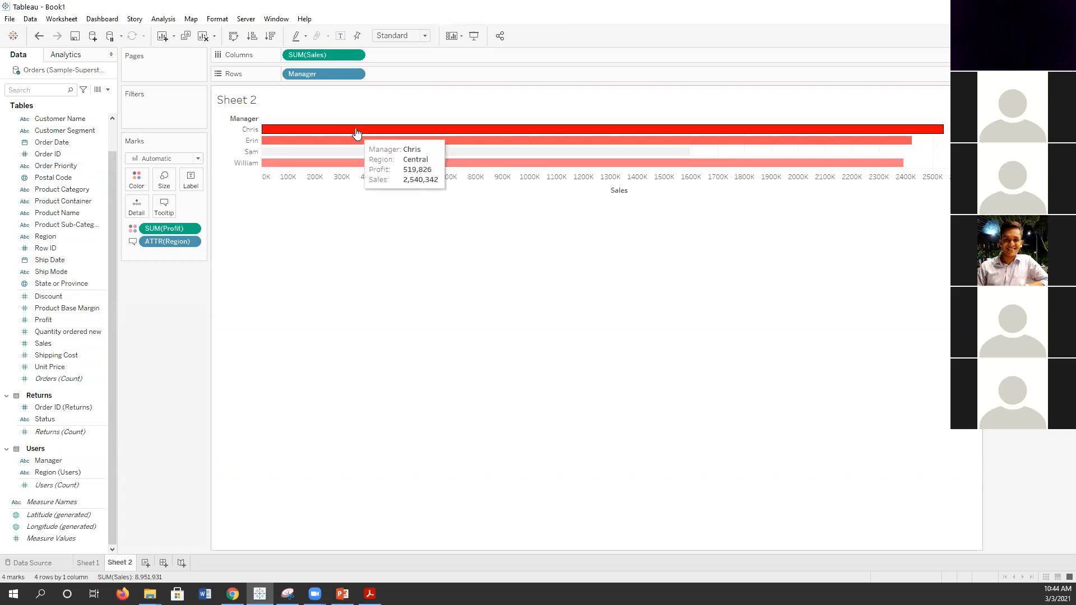
{"action": "scroll", "coordinate": [93, 310], "scroll_direction": "up", "scroll_amount": 1}
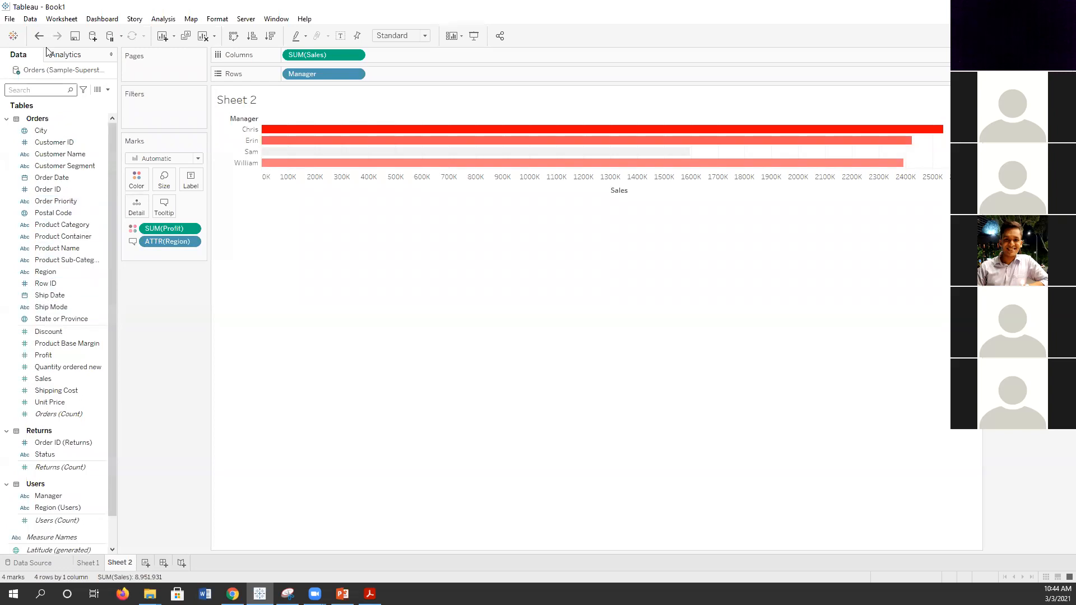
Step: Review the Orders table's columns and the Users table's region and manager pairs in the data source
{"action": "left_click", "coordinate": [41, 563]}
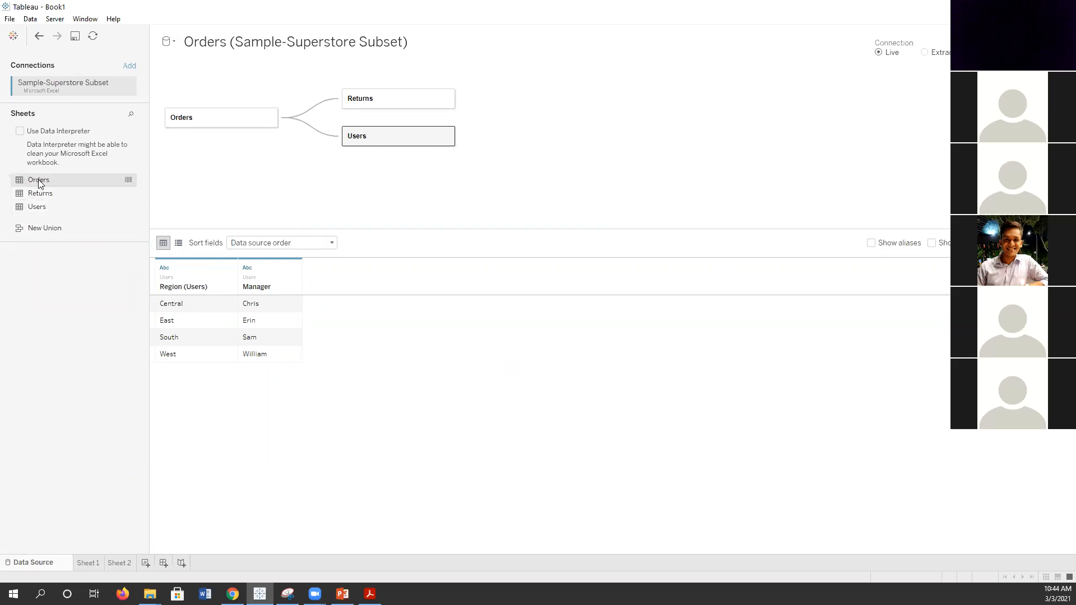
{"action": "left_click", "coordinate": [221, 120]}
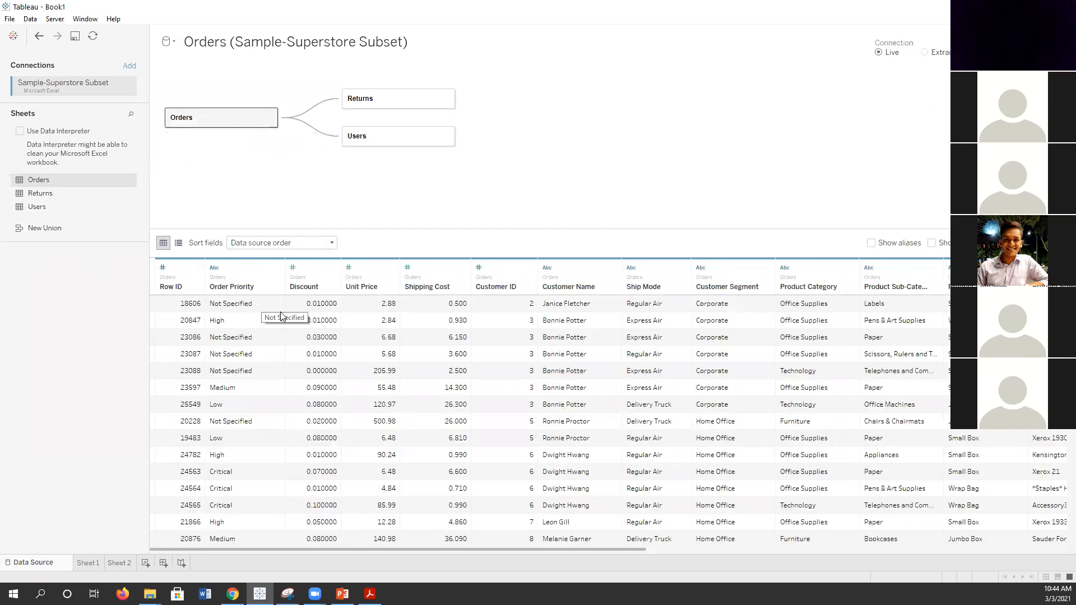
{"action": "left_click_drag", "start_coordinate": [553, 548], "coordinate": [609, 549]}
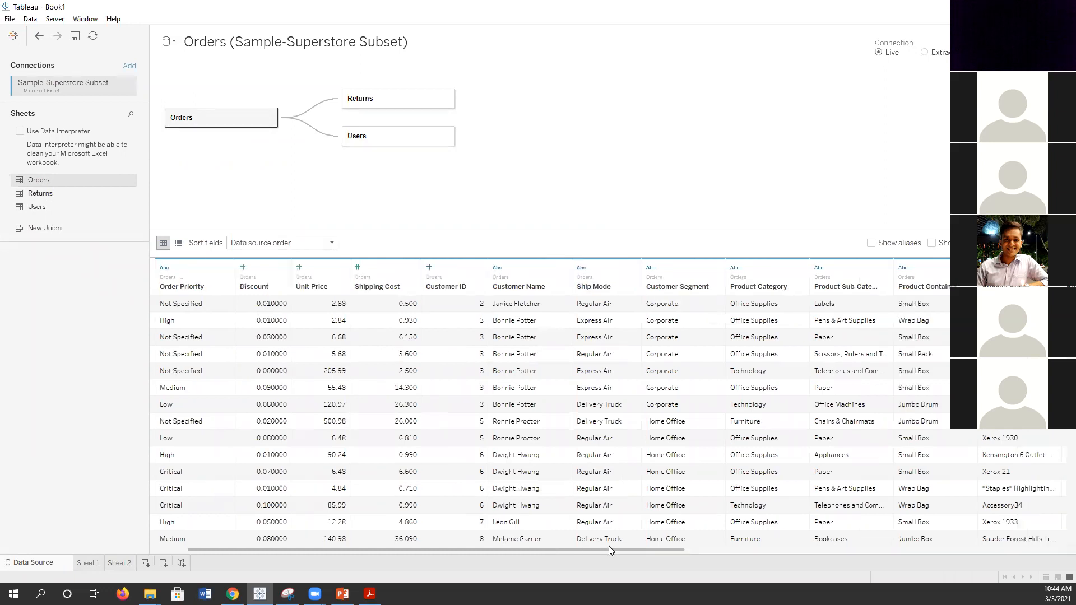
{"action": "left_click_drag", "start_coordinate": [540, 542], "coordinate": [477, 539]}
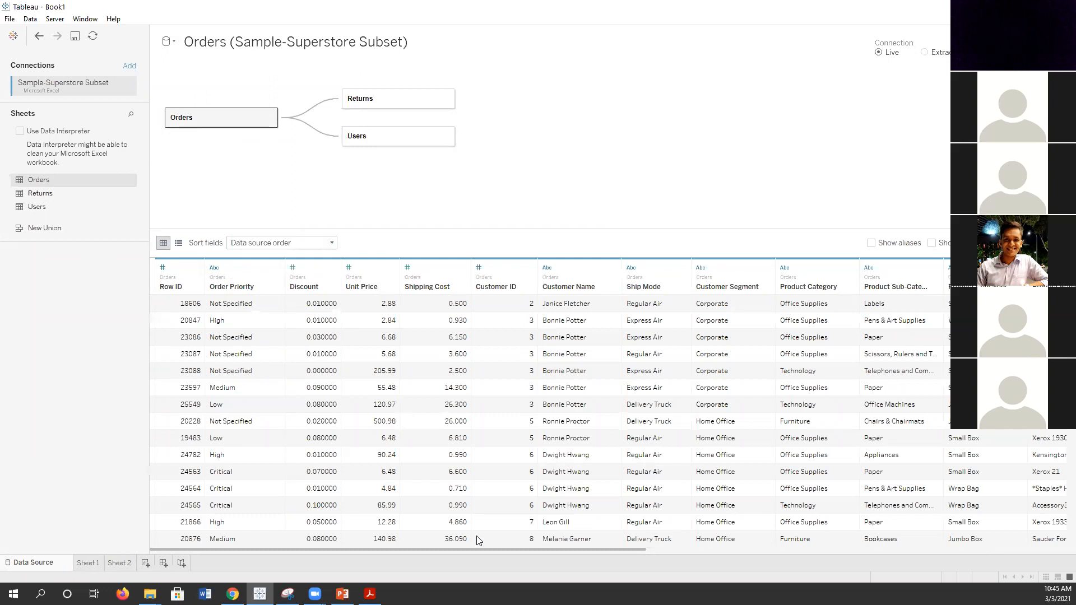
{"action": "left_click_drag", "start_coordinate": [608, 544], "coordinate": [1024, 549]}
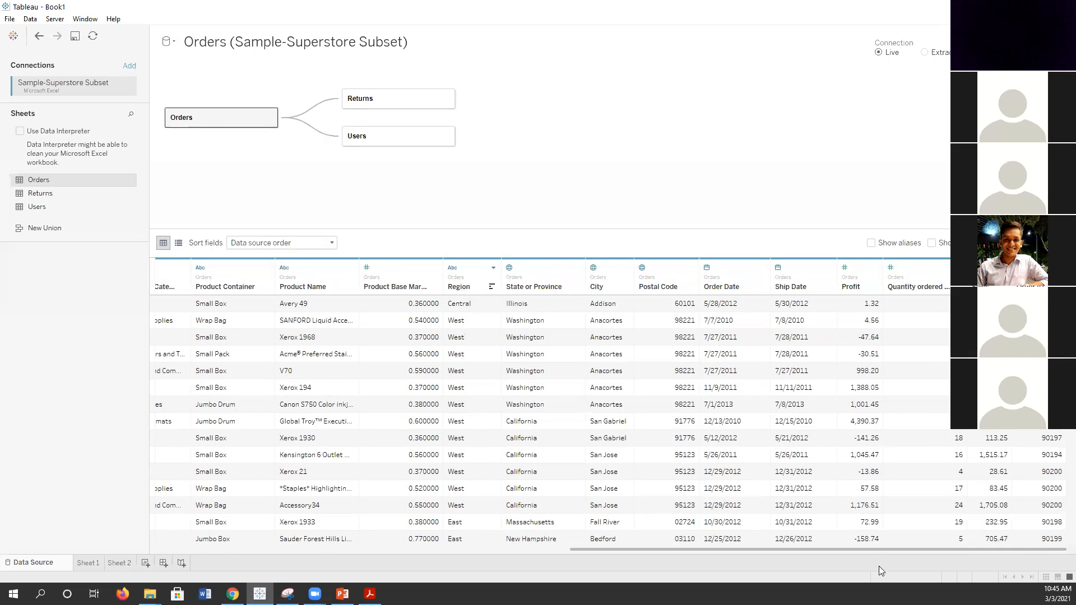
{"action": "left_click_drag", "start_coordinate": [885, 551], "coordinate": [379, 552]}
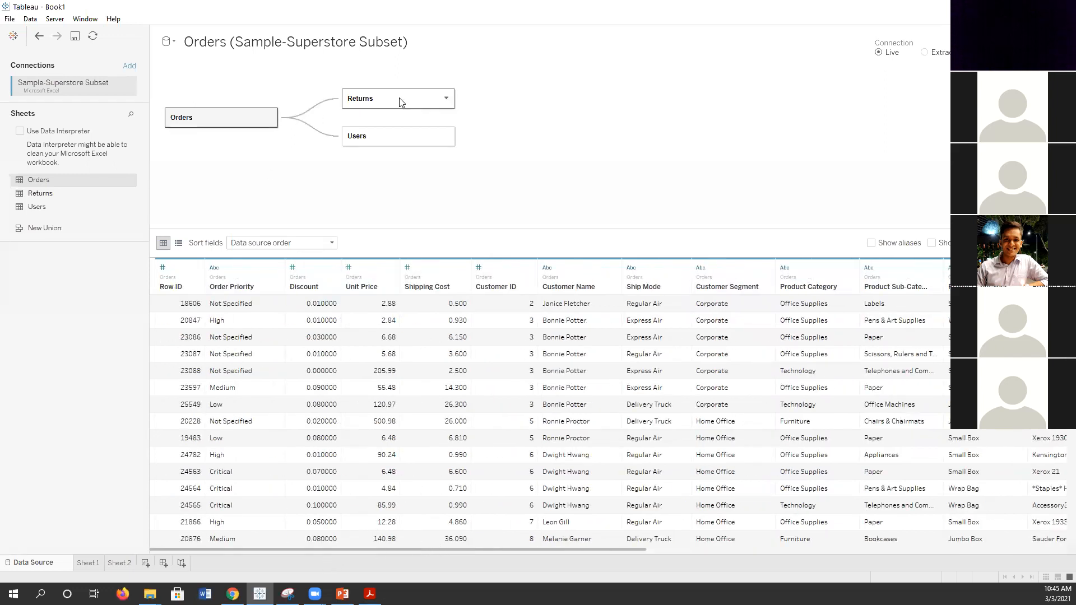
{"action": "left_click", "coordinate": [397, 138]}
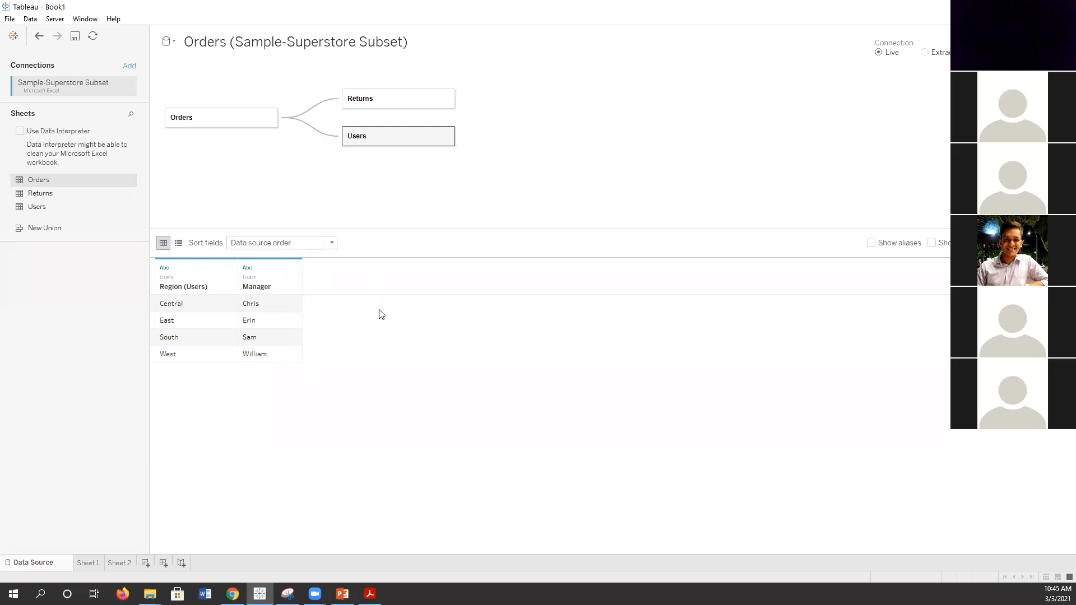
{"action": "left_click", "coordinate": [119, 563]}
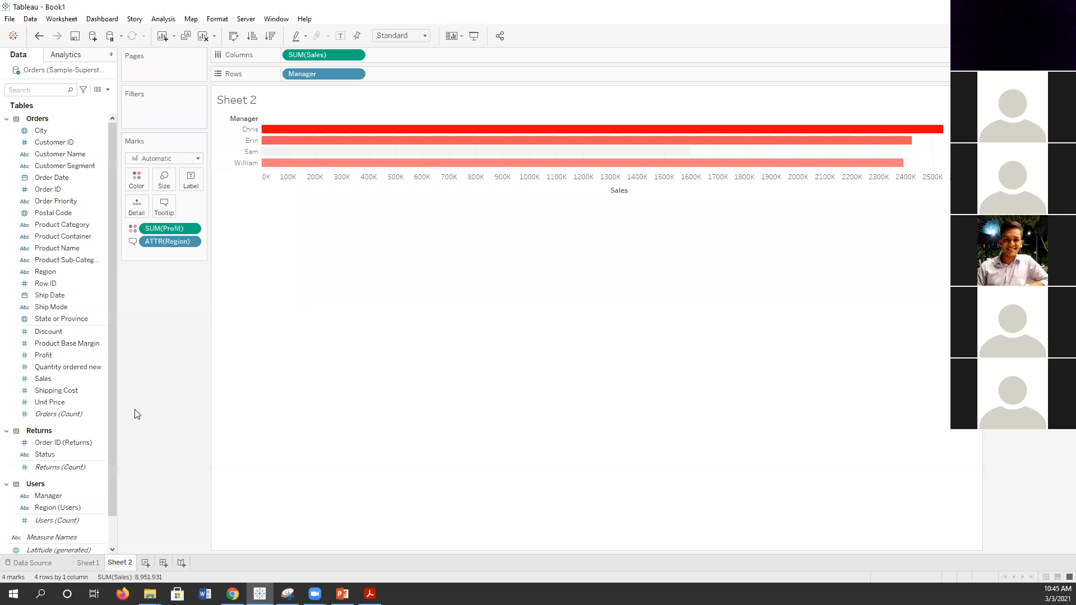
{"action": "left_click", "coordinate": [34, 563]}
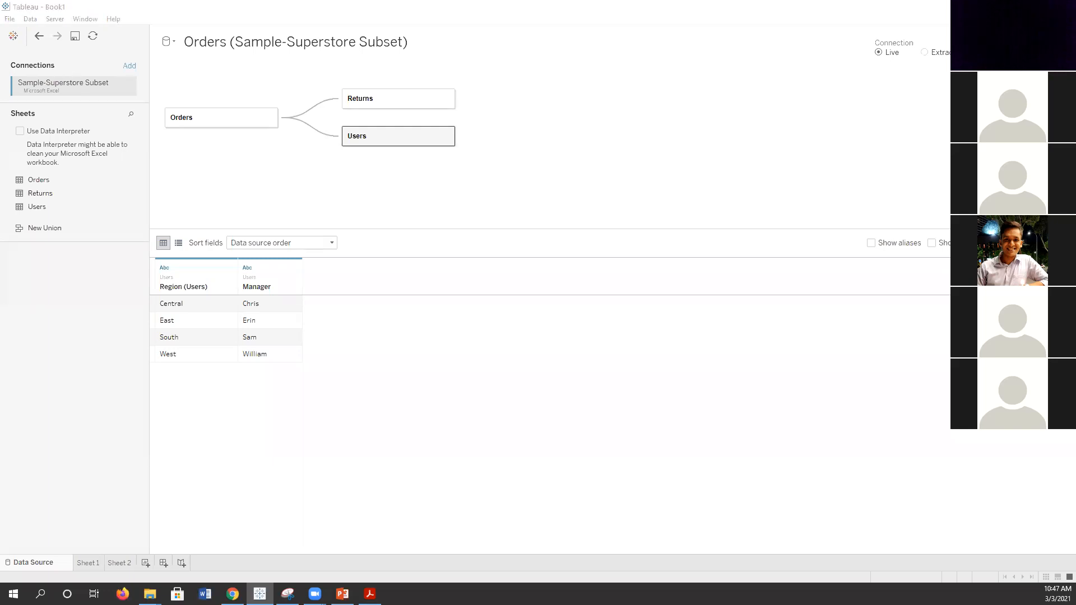
Step: Switch to in-class.pdf in Acrobat Reader and examine the example treemap's marks and Sales color legend
{"action": "key", "text": "alt+Tab"}
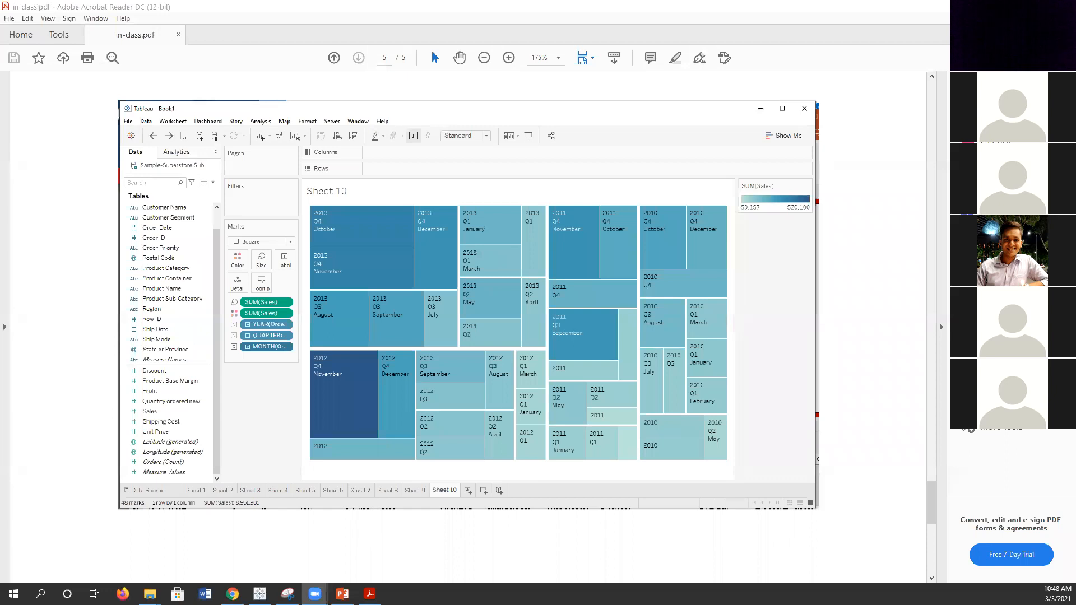
{"action": "scroll", "coordinate": [519, 345], "scroll_direction": "down", "scroll_amount": 5}
{"action": "scroll", "coordinate": [519, 345], "scroll_direction": "up", "scroll_amount": 5}
{"action": "left_click_drag", "start_coordinate": [249, 222], "coordinate": [223, 243]}
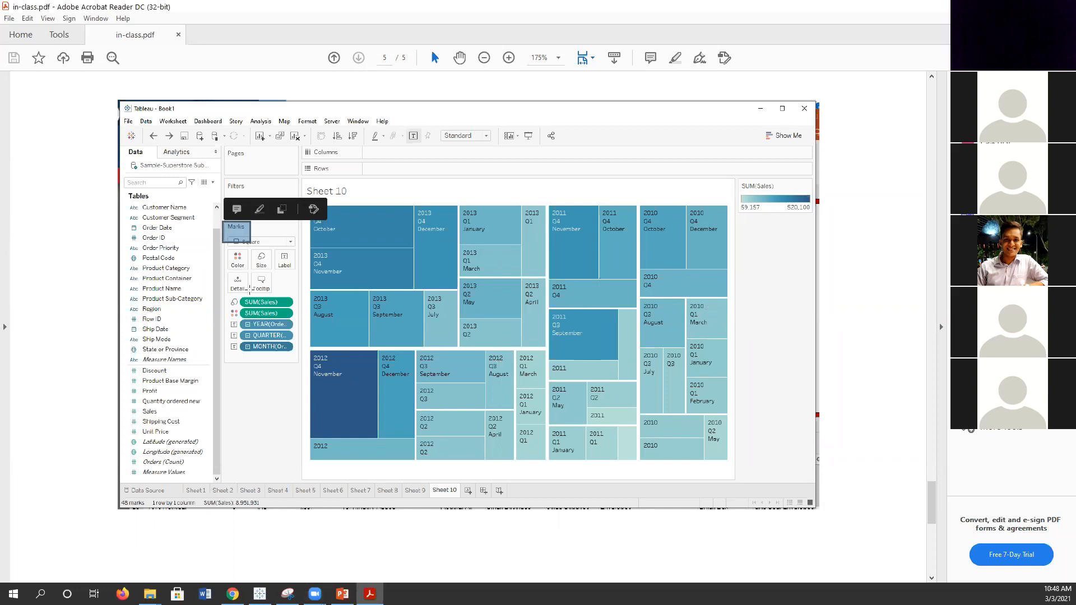
{"action": "left_click", "coordinate": [283, 278]}
{"action": "left_click", "coordinate": [287, 284]}
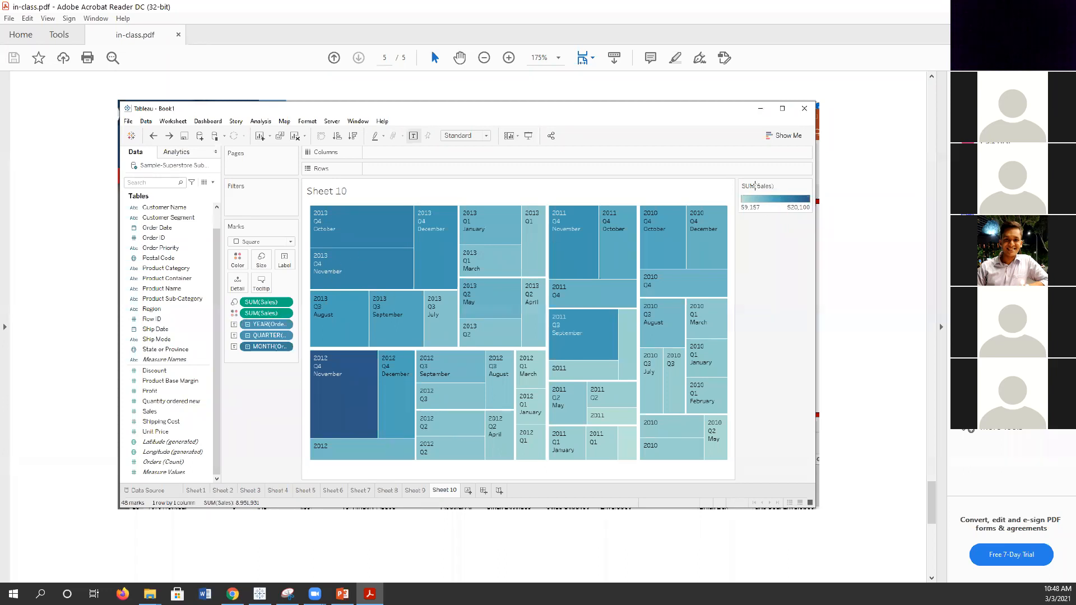
{"action": "left_click_drag", "start_coordinate": [806, 180], "coordinate": [730, 221]}
{"action": "left_click", "coordinate": [789, 294]}
{"action": "left_click", "coordinate": [801, 200]}
Step: Examine the Order Date field and the year, quarter and month labels in the PDF's example treemap
{"action": "left_click_drag", "start_coordinate": [176, 218], "coordinate": [126, 242]}
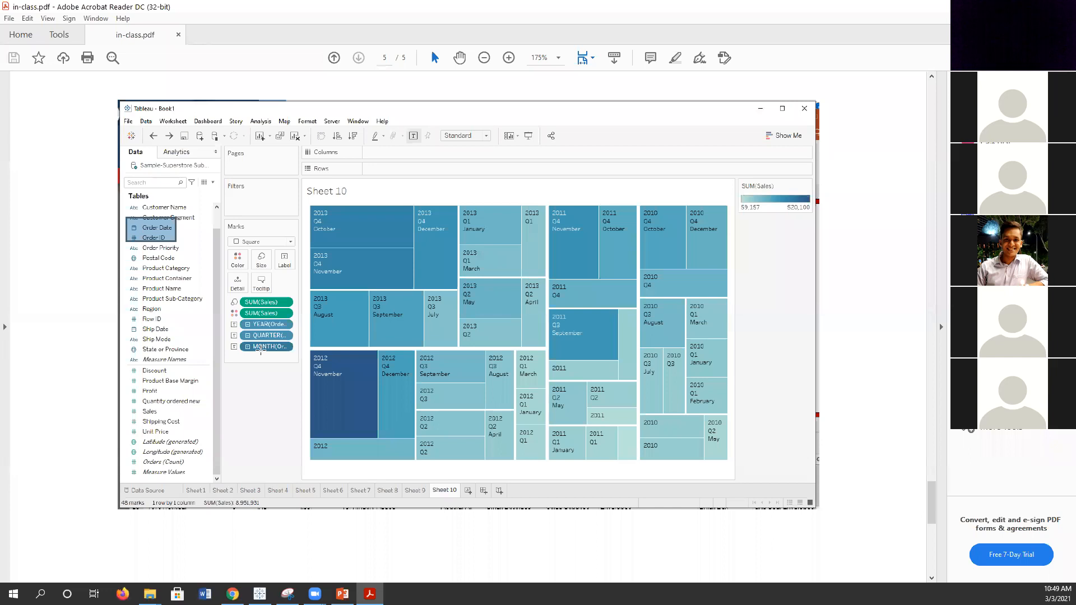
{"action": "left_click", "coordinate": [263, 386]}
{"action": "left_click", "coordinate": [223, 355]}
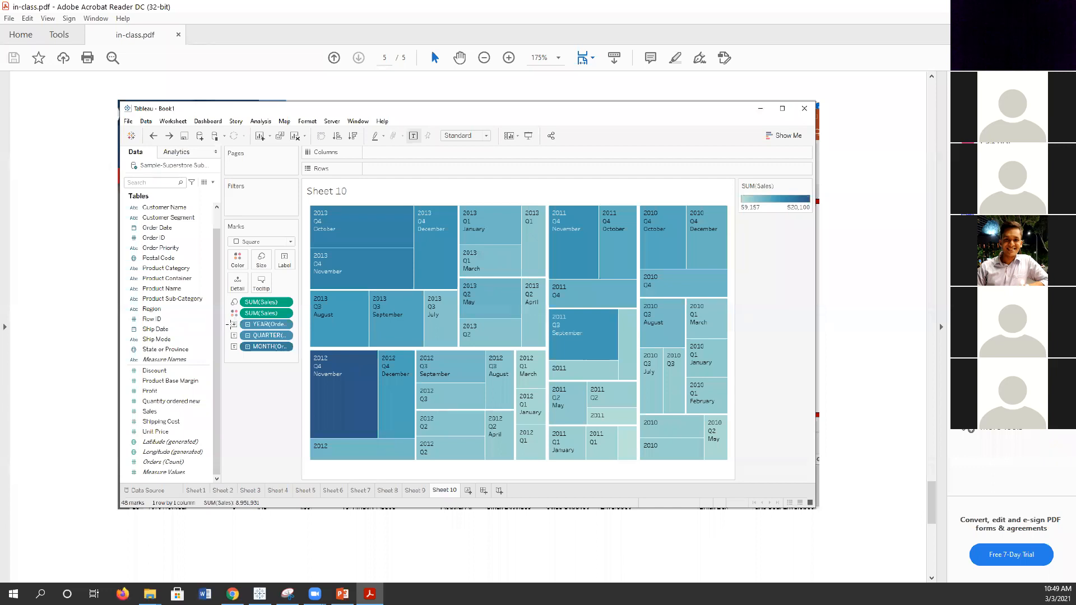
{"action": "left_click_drag", "start_coordinate": [304, 245], "coordinate": [263, 275]}
{"action": "left_click", "coordinate": [298, 346]}
{"action": "left_click", "coordinate": [341, 233]}
{"action": "left_click_drag", "start_coordinate": [330, 250], "coordinate": [302, 268]}
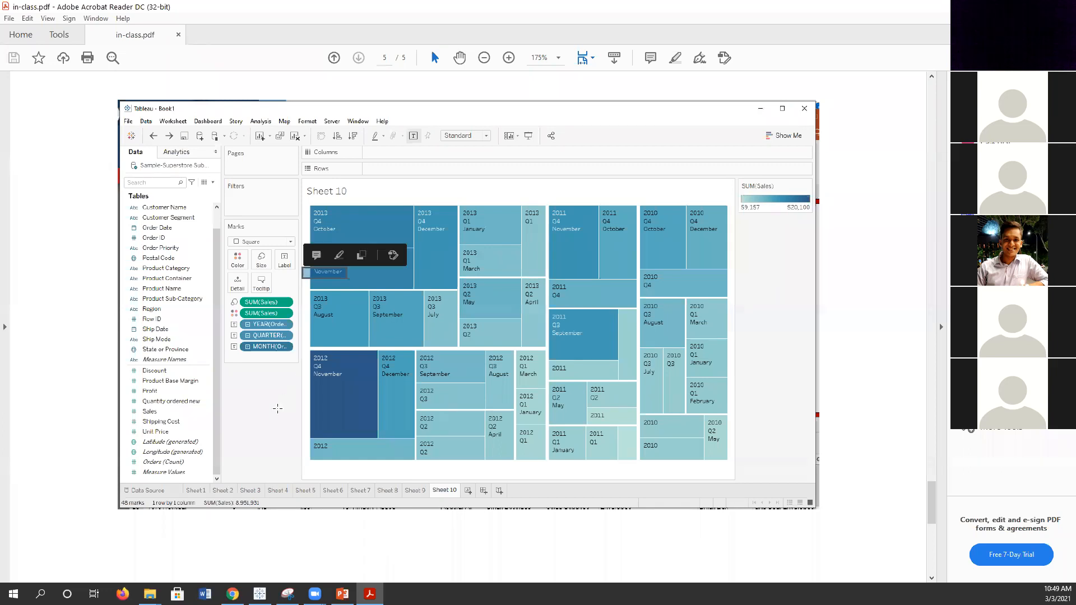
{"action": "left_click", "coordinate": [240, 447]}
{"action": "left_click", "coordinate": [605, 567]}
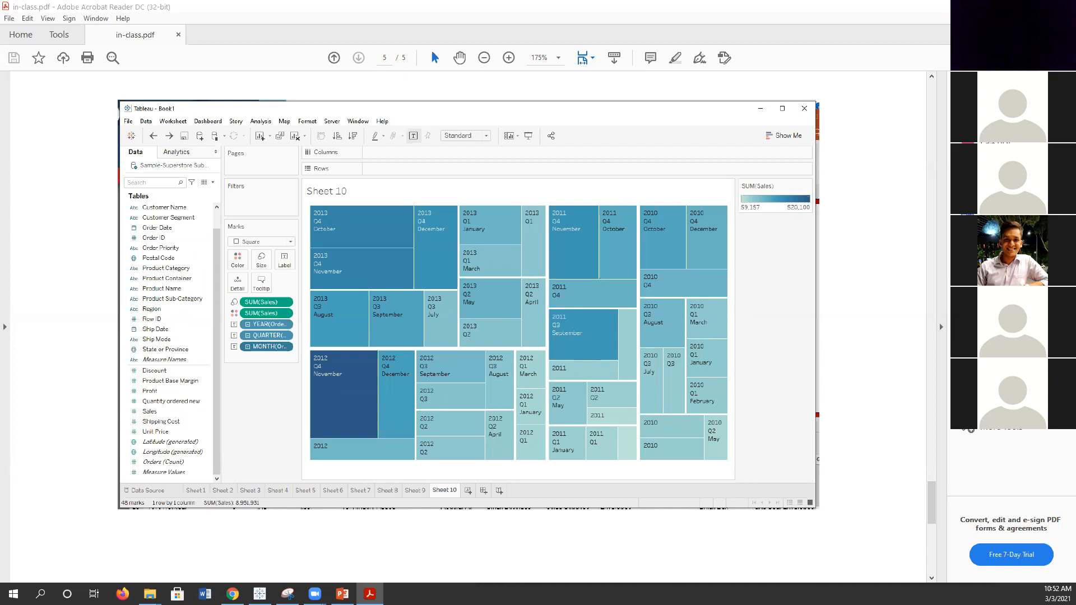
Step: Return to Tableau, create a new worksheet and assign Sales to the marks' size
{"action": "left_click", "coordinate": [1011, 6]}
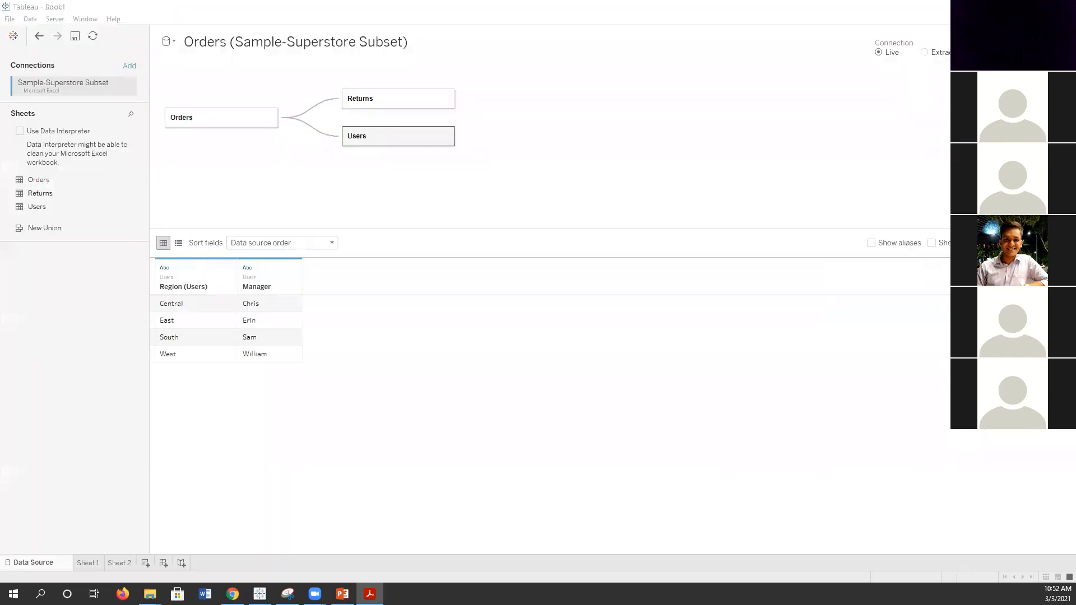
{"action": "left_click", "coordinate": [118, 564]}
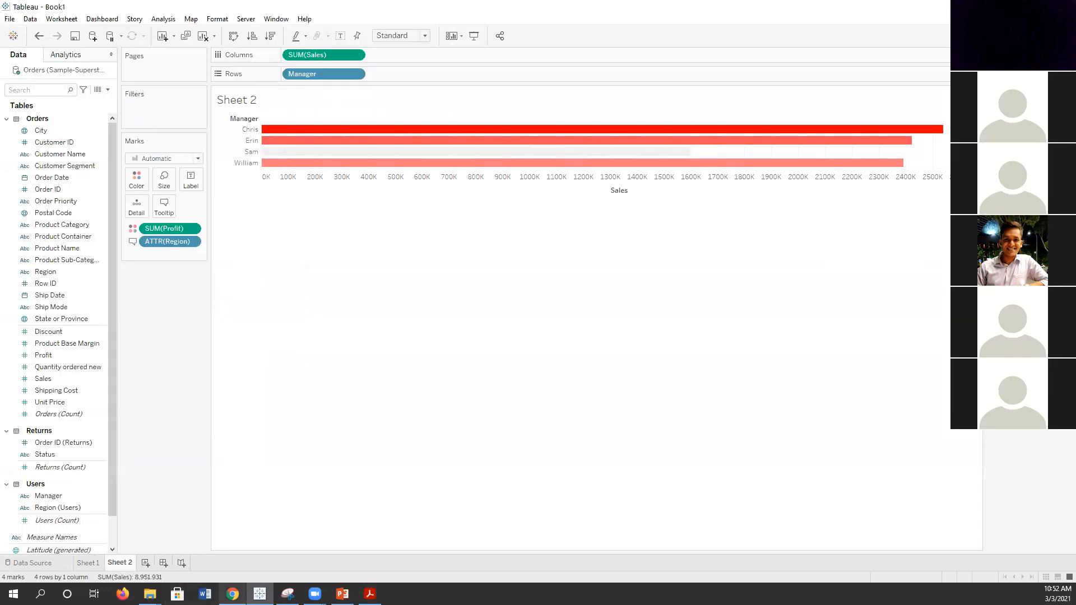
{"action": "mouse_move", "coordinate": [232, 594]}
{"action": "left_click", "coordinate": [146, 563]}
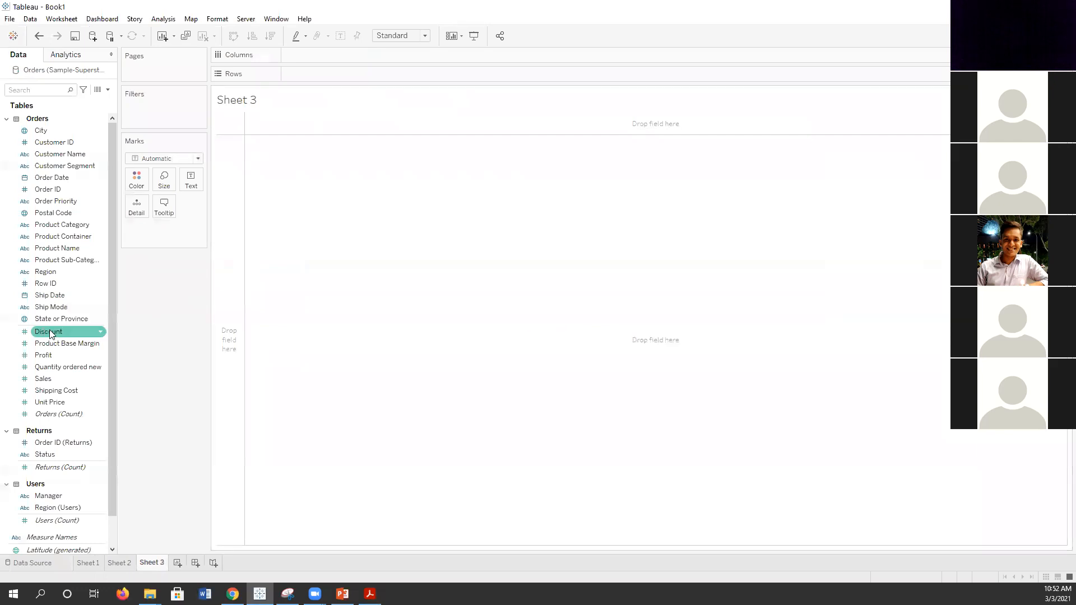
{"action": "left_click_drag", "start_coordinate": [44, 379], "coordinate": [168, 241]}
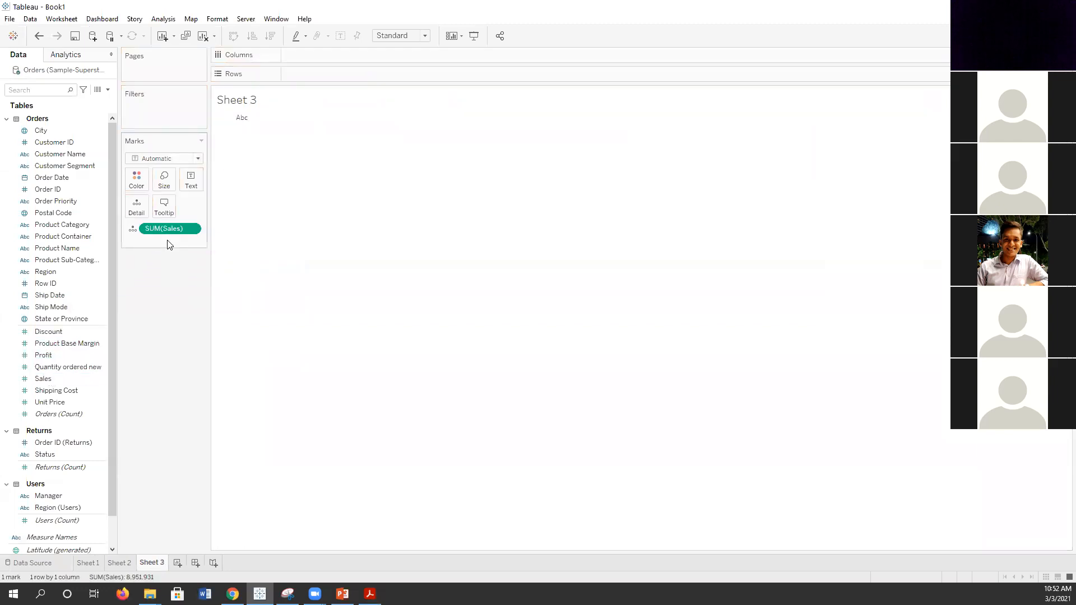
{"action": "left_click", "coordinate": [132, 230]}
{"action": "left_click", "coordinate": [138, 266]}
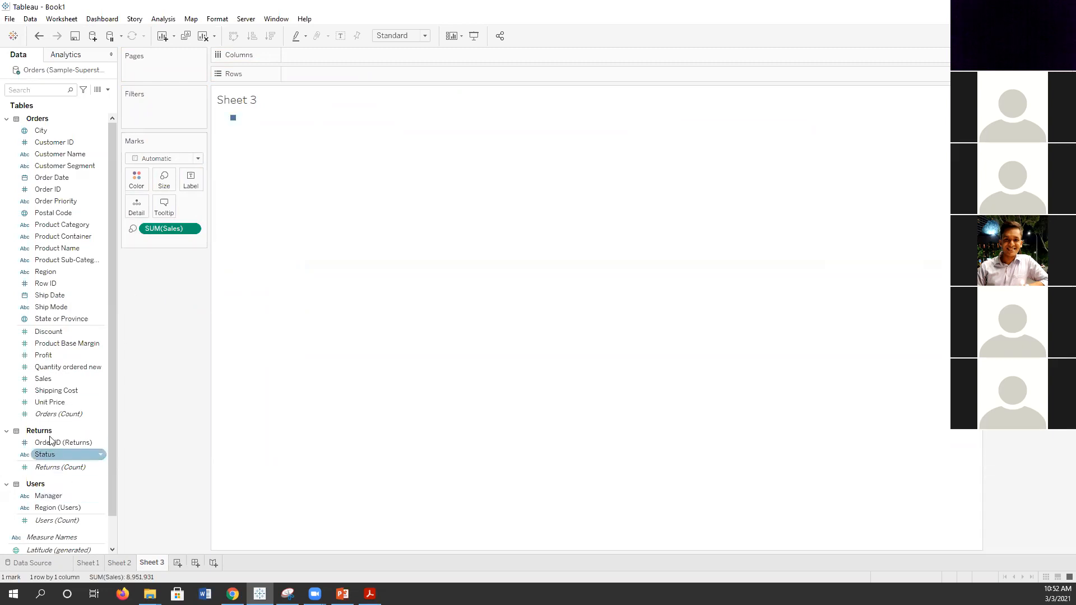
Step: Add Sales to the marks a second time and assign it to color
{"action": "left_click_drag", "start_coordinate": [44, 378], "coordinate": [170, 249]}
{"action": "left_click", "coordinate": [132, 241]}
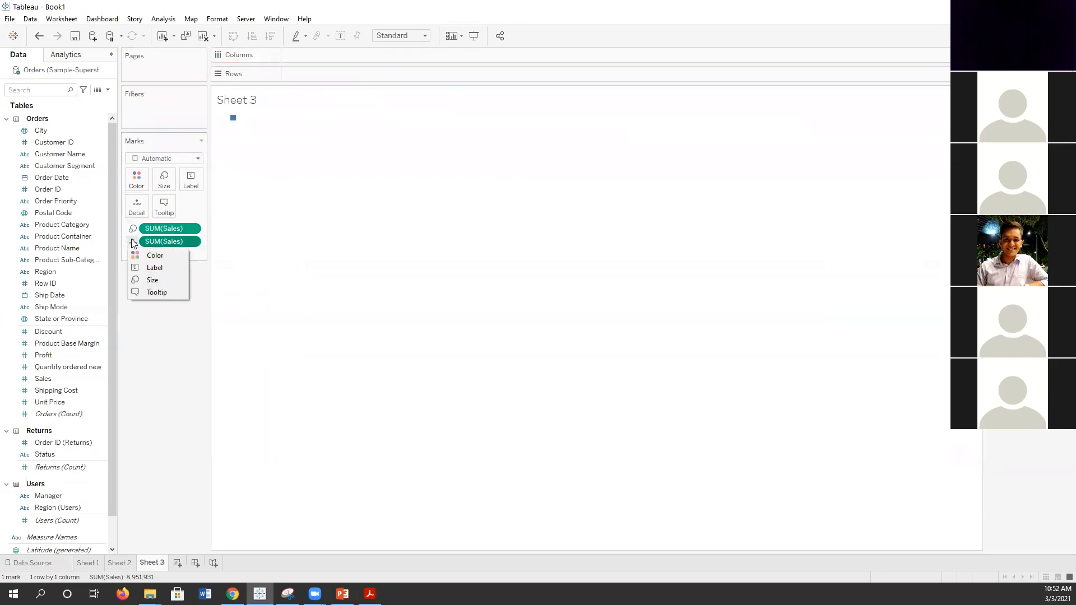
{"action": "left_click", "coordinate": [138, 253]}
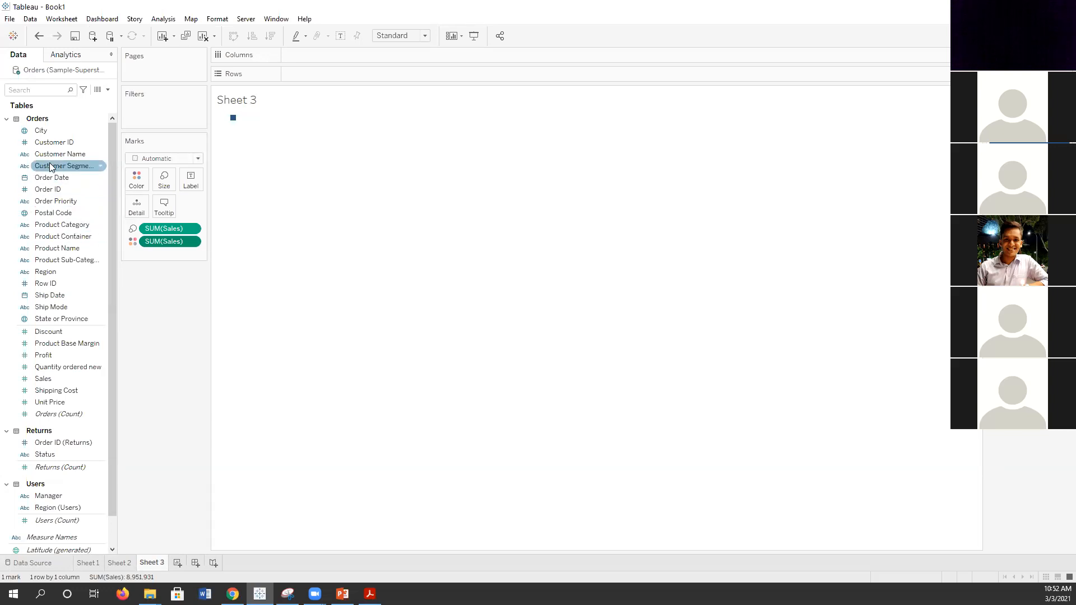
Step: Add the year of Order Date to the treemap and show it as a label
{"action": "left_click_drag", "start_coordinate": [51, 177], "coordinate": [176, 259]}
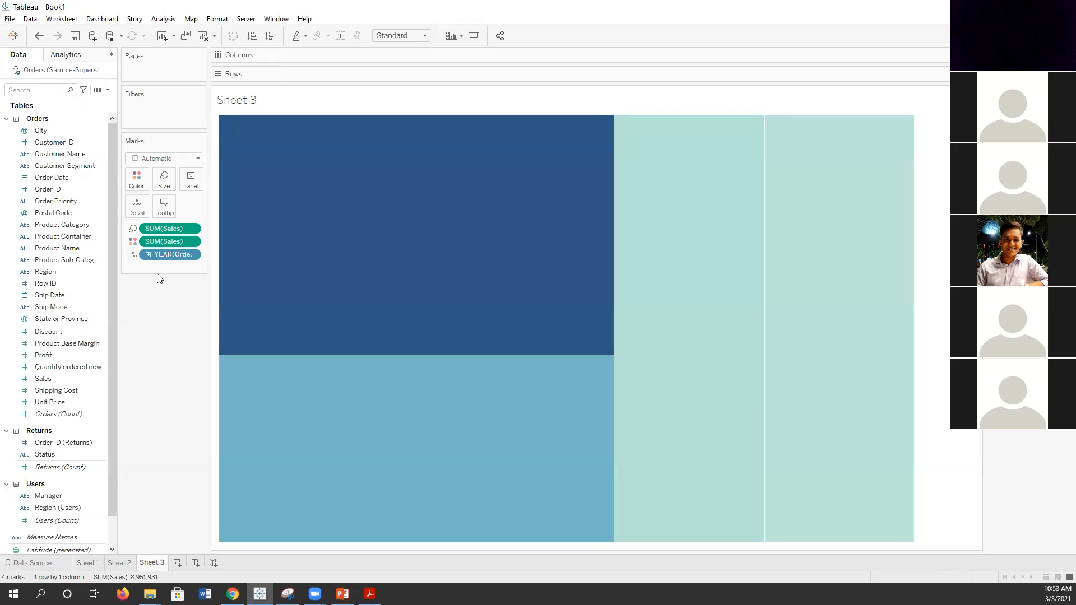
{"action": "mouse_move", "coordinate": [458, 242]}
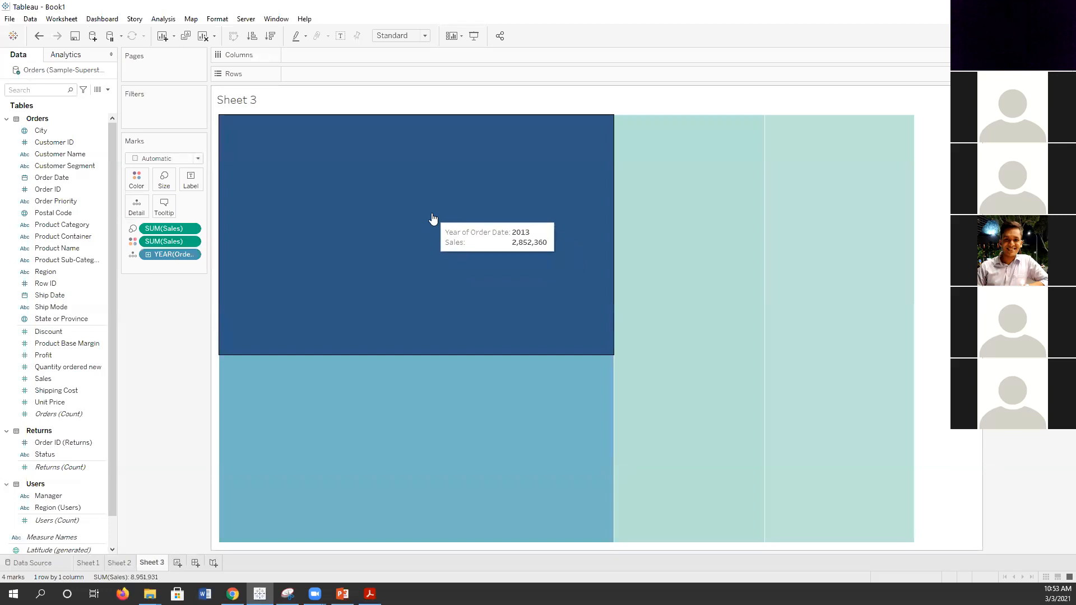
{"action": "mouse_move", "coordinate": [508, 171]}
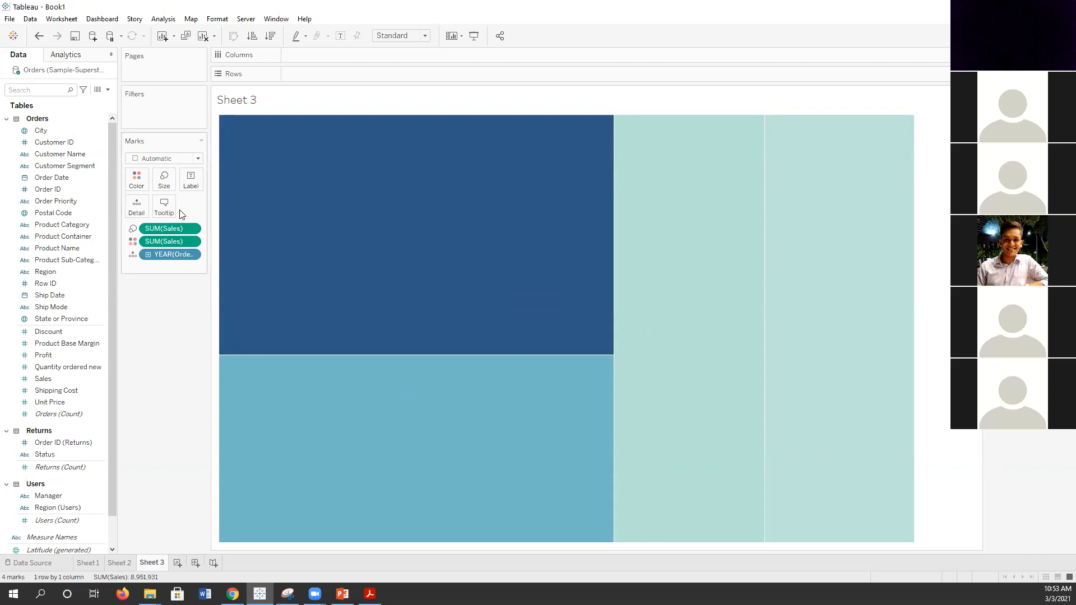
{"action": "mouse_move", "coordinate": [344, 192]}
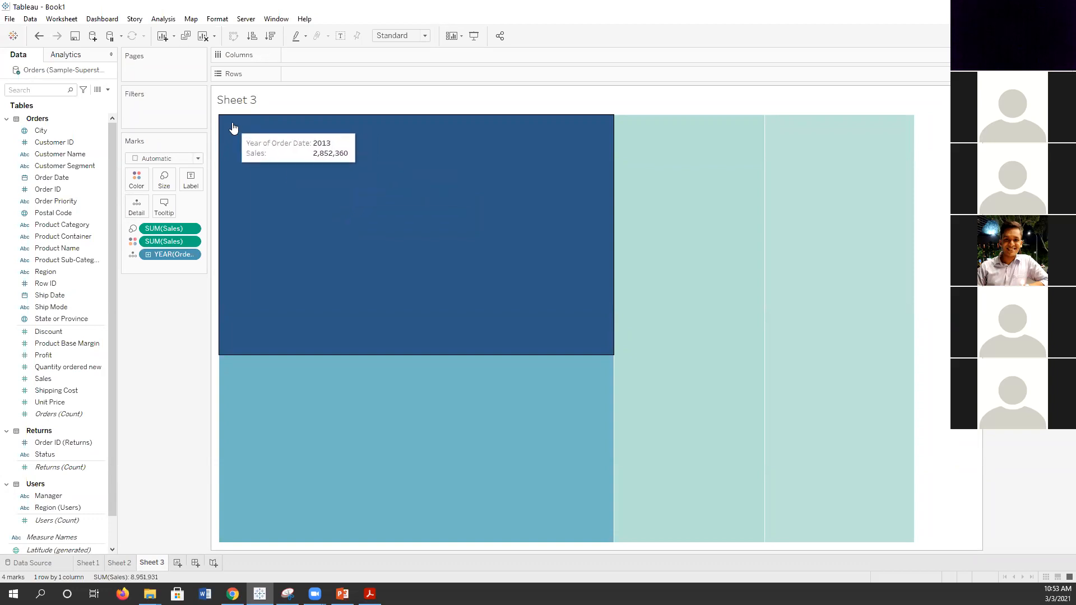
{"action": "left_click", "coordinate": [134, 254]}
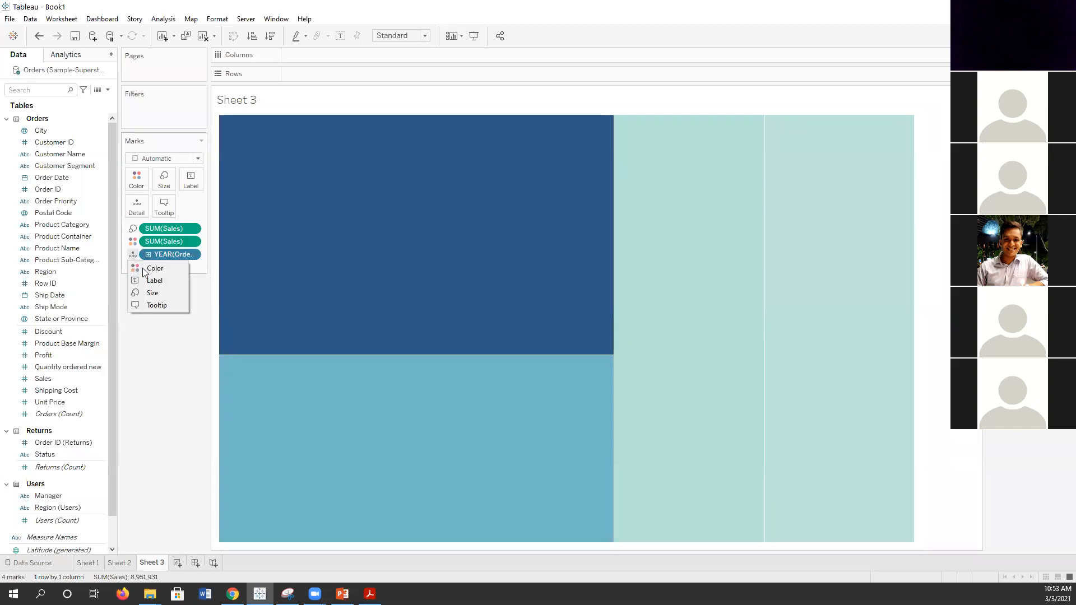
{"action": "left_click", "coordinate": [153, 280]}
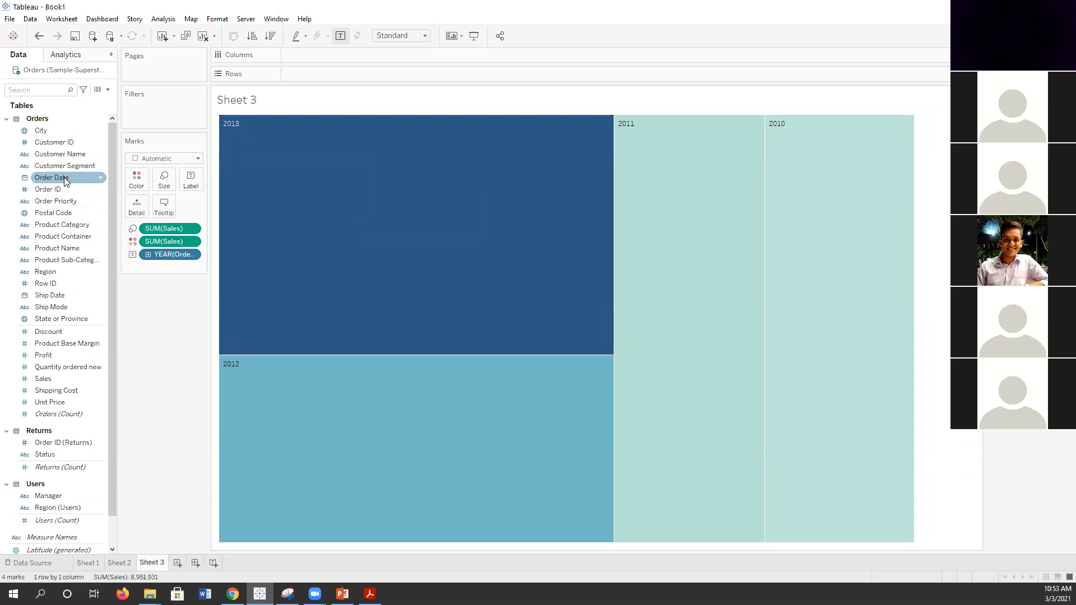
Step: Split the treemap by quarter of Order Date and show the quarter as a label
{"action": "left_click_drag", "start_coordinate": [51, 178], "coordinate": [147, 273]}
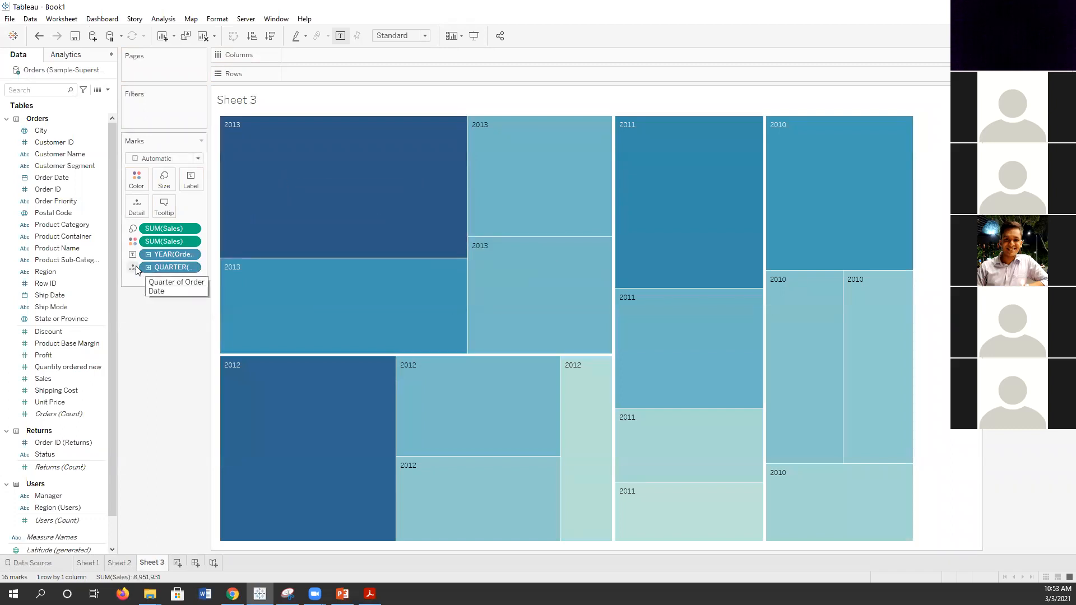
{"action": "left_click", "coordinate": [134, 266]}
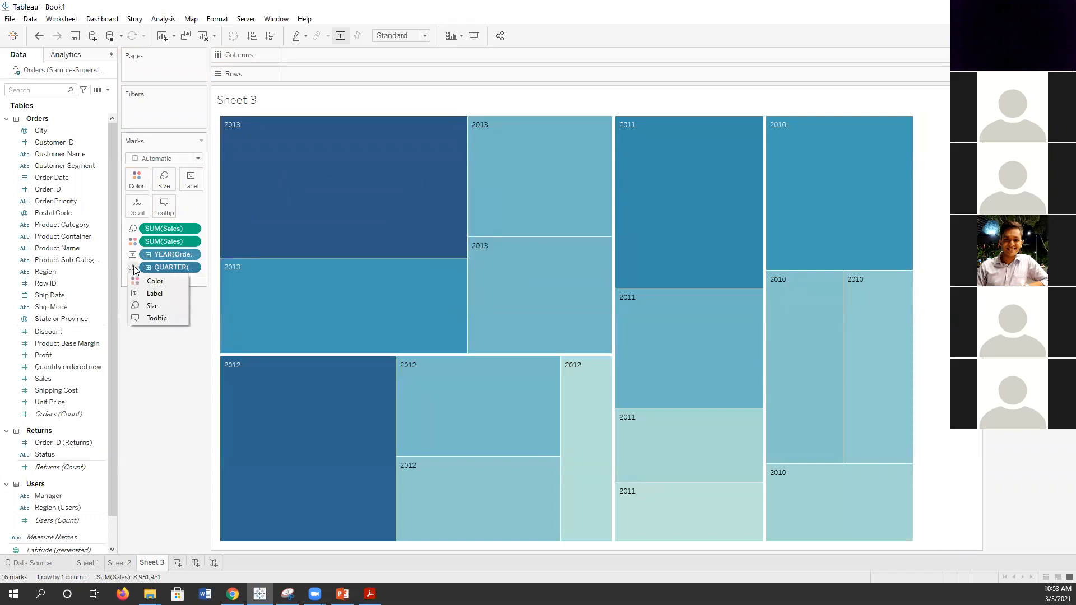
{"action": "left_click", "coordinate": [150, 294]}
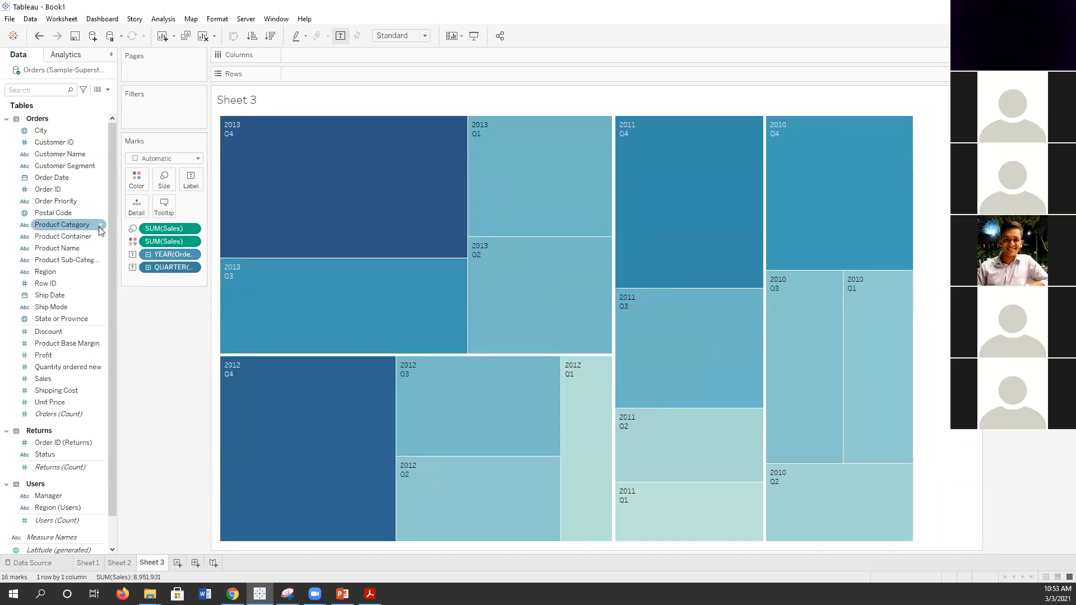
Step: Split the treemap further by month of Order Date and show the month as a label
{"action": "left_click_drag", "start_coordinate": [56, 178], "coordinate": [158, 283]}
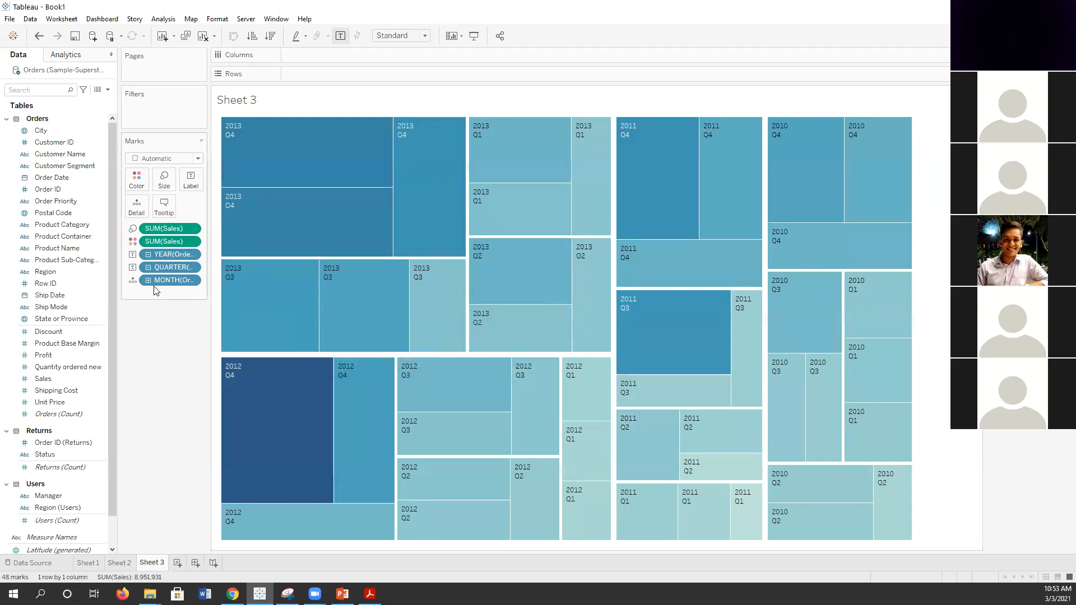
{"action": "left_click", "coordinate": [133, 282]}
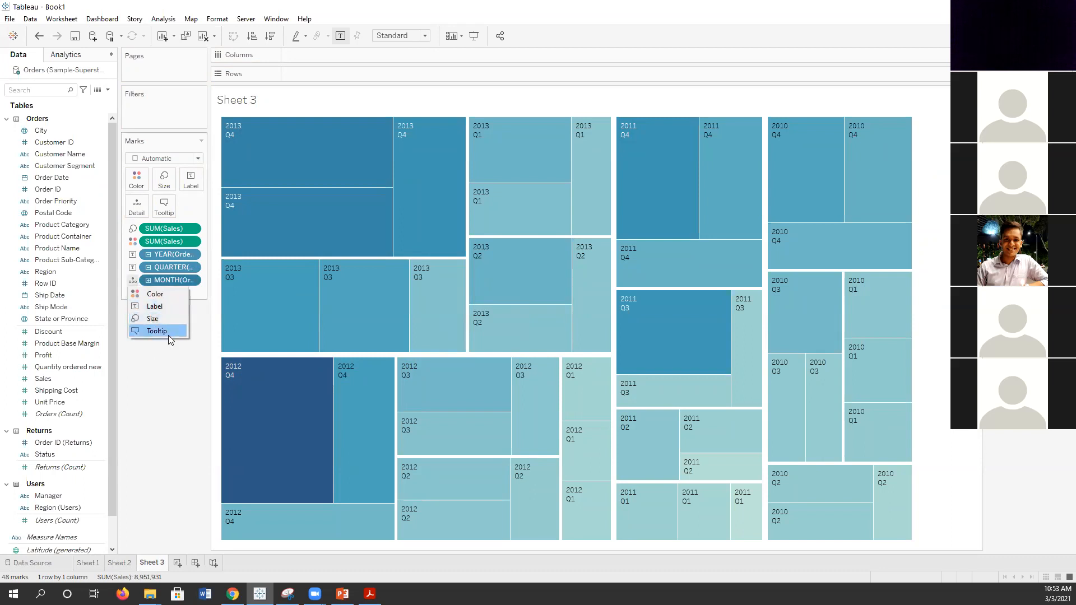
{"action": "left_click", "coordinate": [150, 307]}
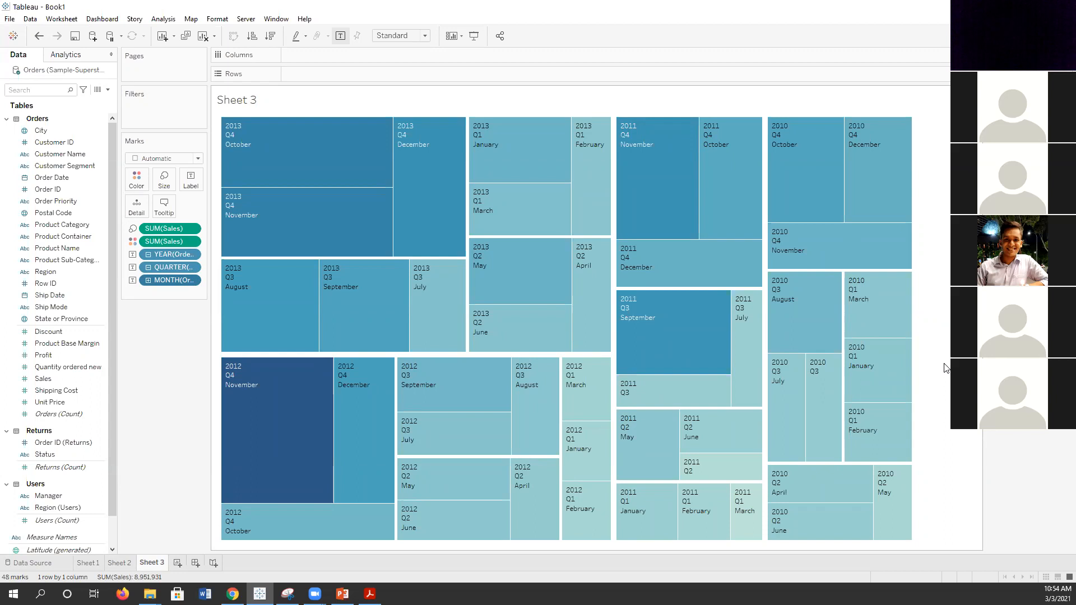
Step: Examine the sales details of individual months in the treemap, including November 2012, September 2013, February 2011 and March 2011
{"action": "mouse_move", "coordinate": [258, 386]}
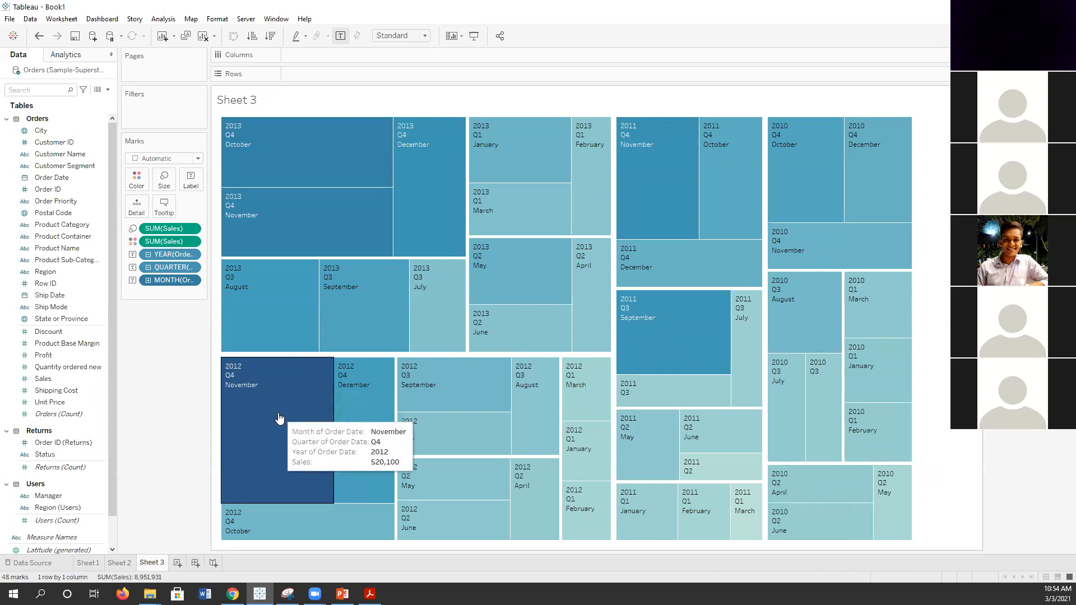
{"action": "mouse_move", "coordinate": [333, 382]}
{"action": "mouse_move", "coordinate": [359, 314]}
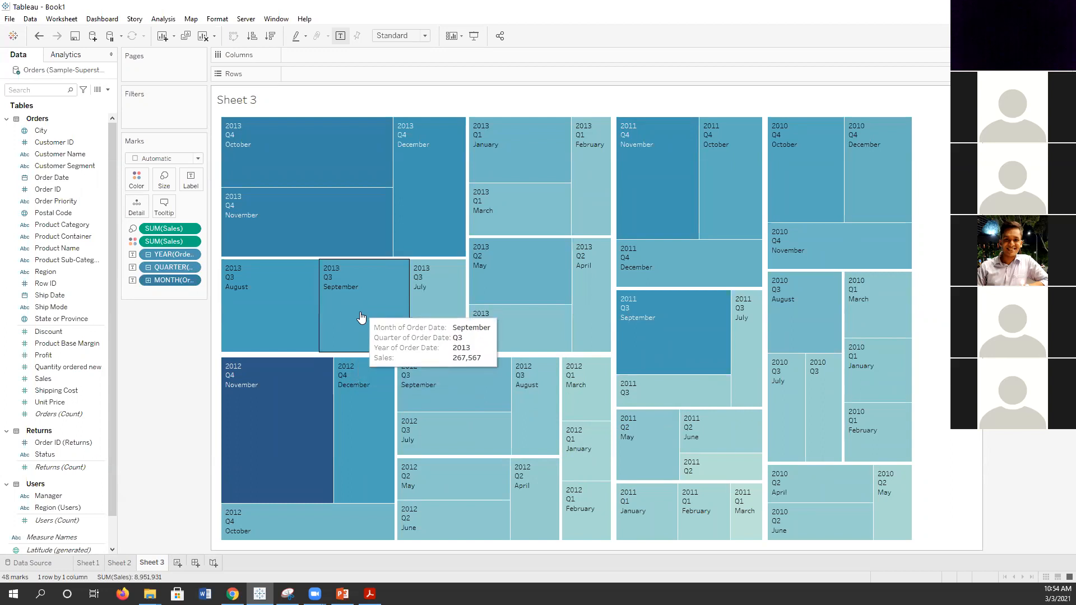
{"action": "mouse_move", "coordinate": [715, 527]}
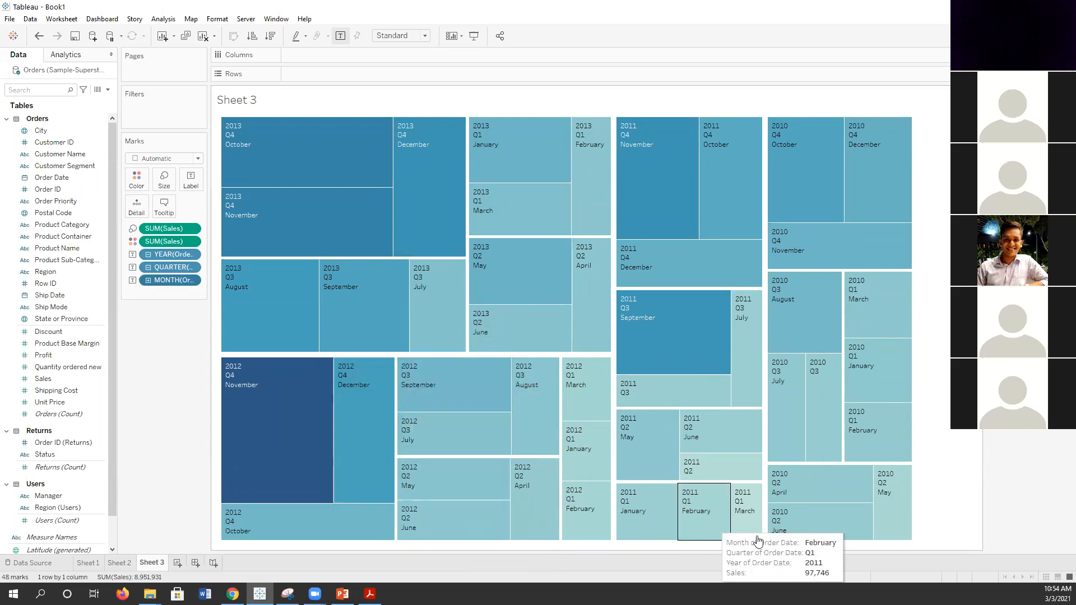
{"action": "mouse_move", "coordinate": [749, 541]}
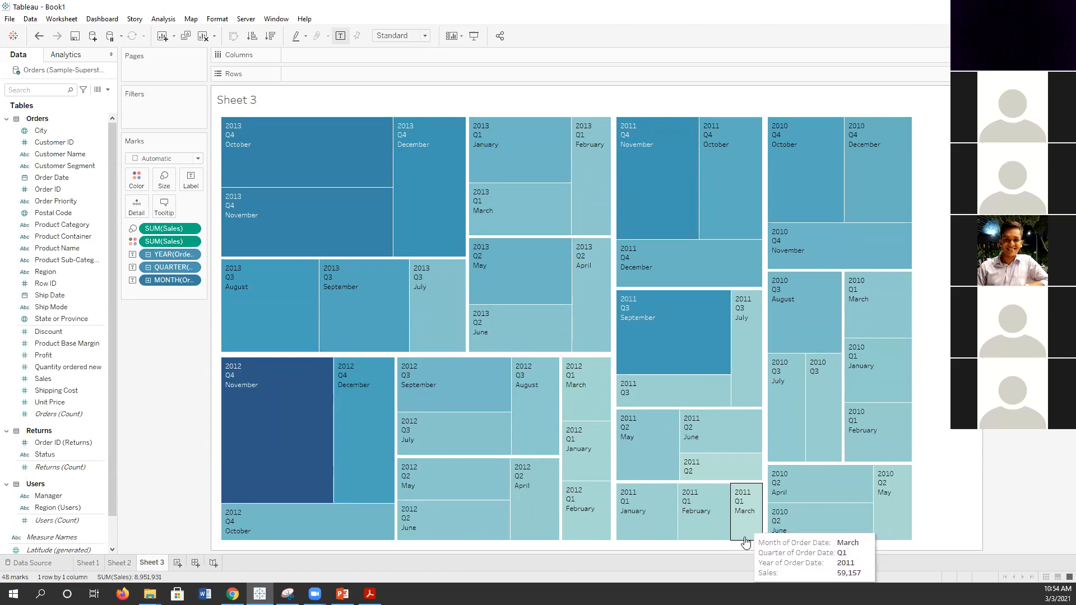
{"action": "mouse_move", "coordinate": [512, 156]}
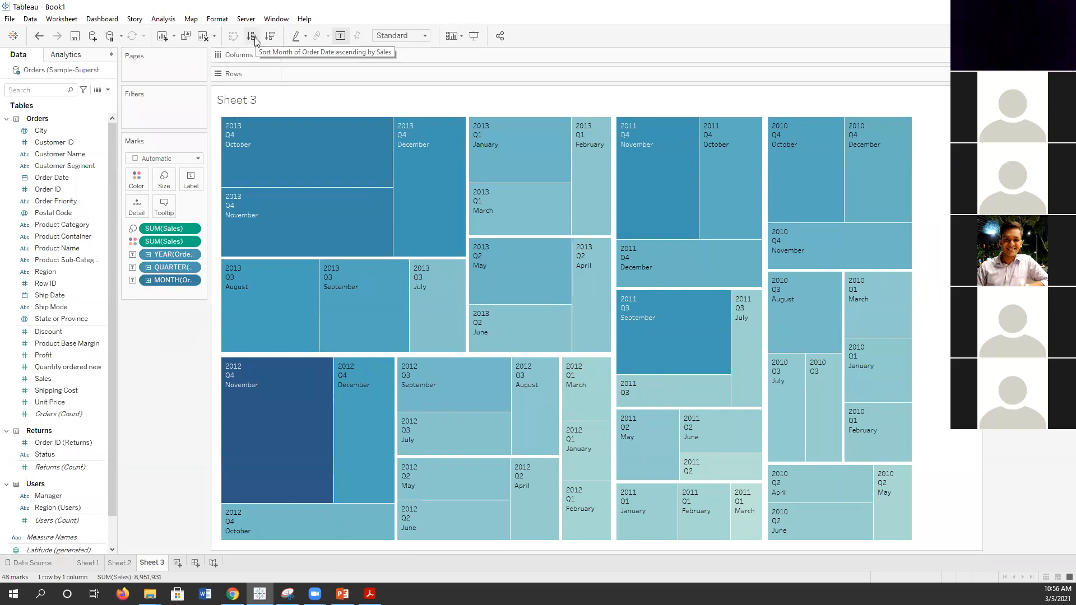
Step: Switch to the Week 2 - Descriptive Analytics presentation in PowerPoint and view the Types of visualizations slide and the Scatterplot slide after it
{"action": "left_click", "coordinate": [343, 594]}
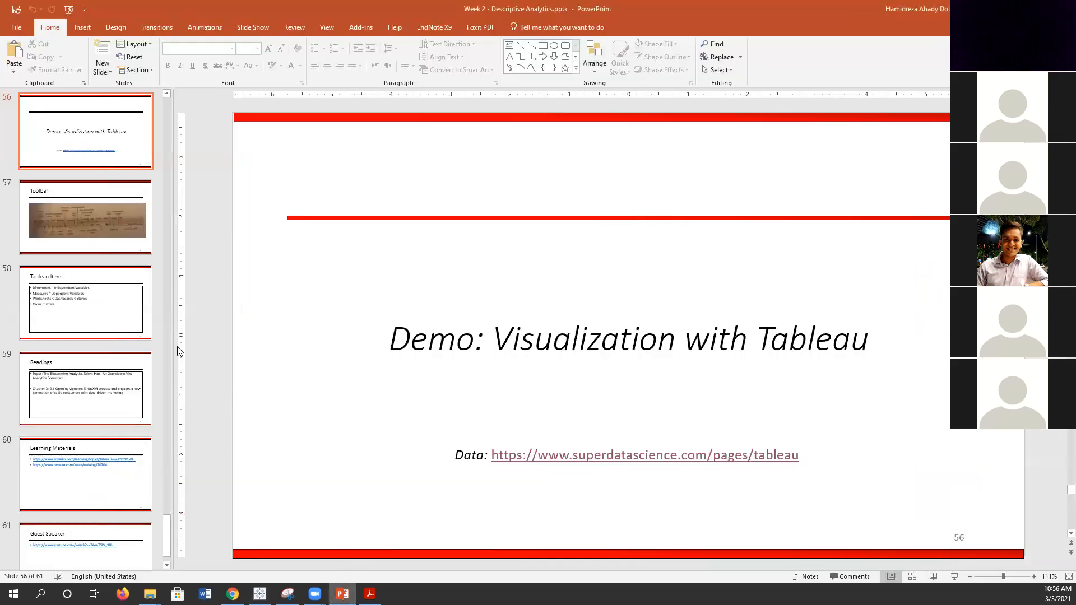
{"action": "scroll", "coordinate": [116, 387], "scroll_direction": "up", "scroll_amount": 10}
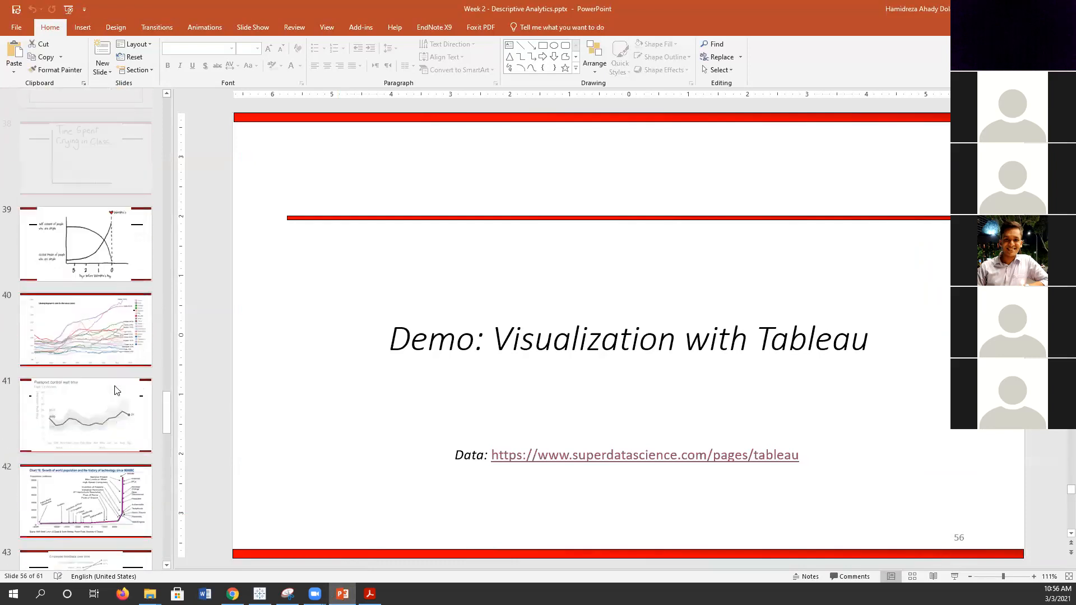
{"action": "scroll", "coordinate": [115, 387], "scroll_direction": "up", "scroll_amount": 5}
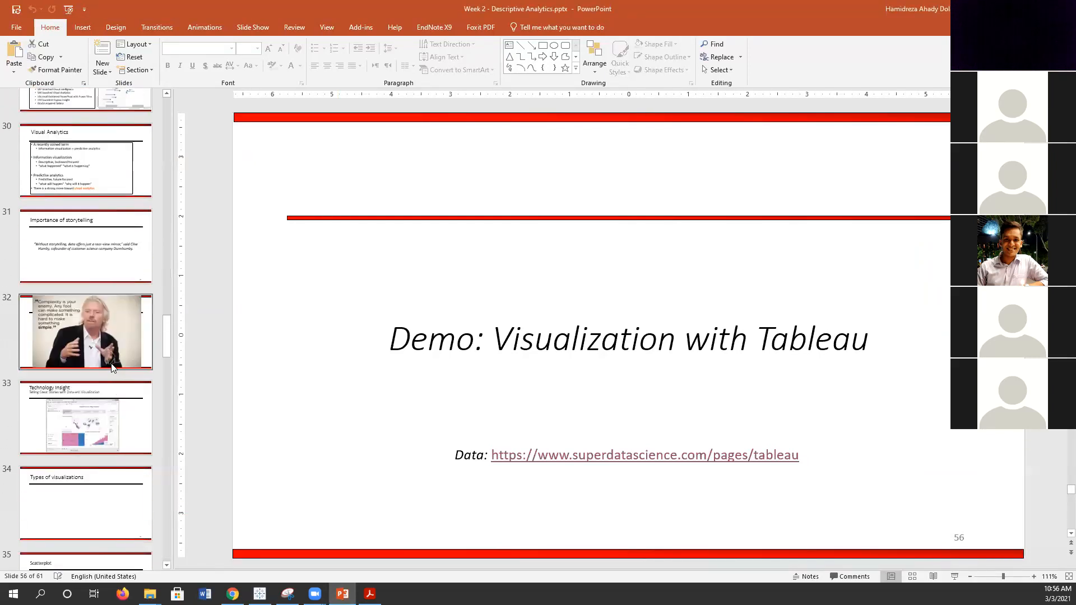
{"action": "scroll", "coordinate": [98, 404], "scroll_direction": "down", "scroll_amount": 1}
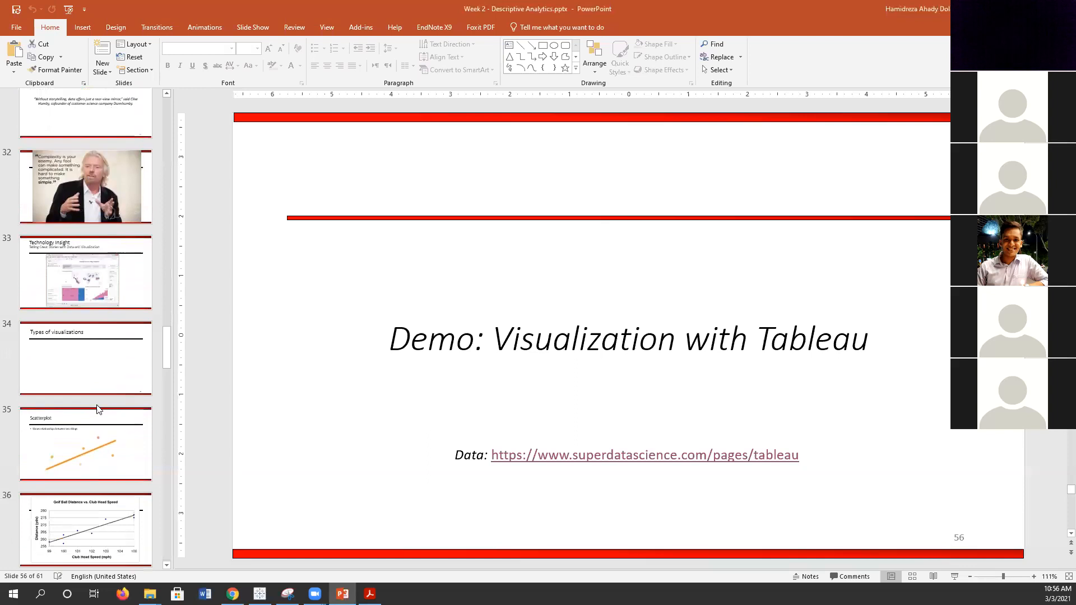
{"action": "left_click", "coordinate": [98, 372]}
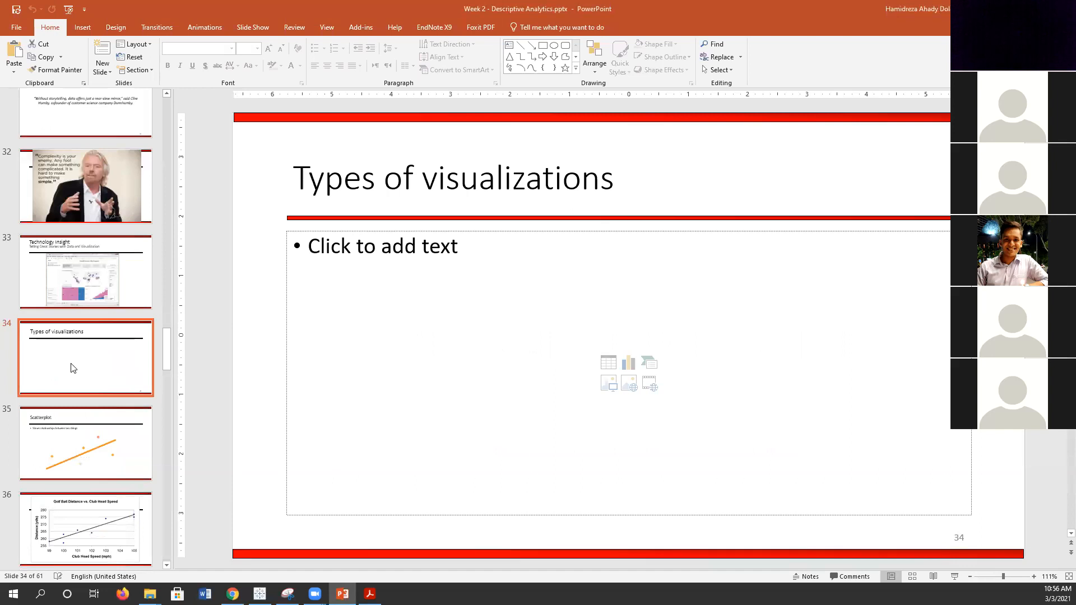
{"action": "key", "text": "Down"}
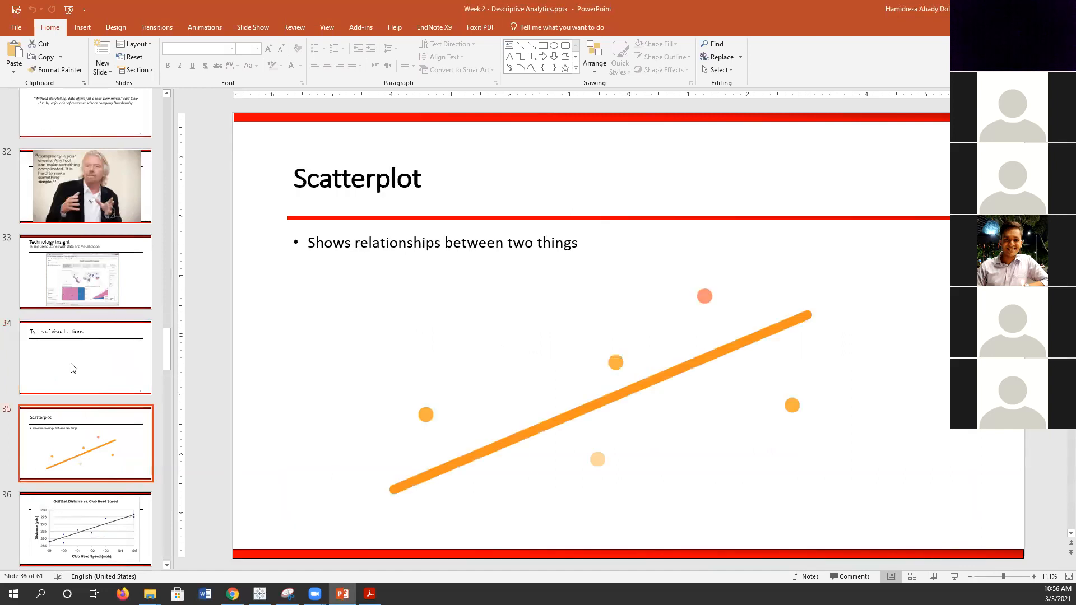